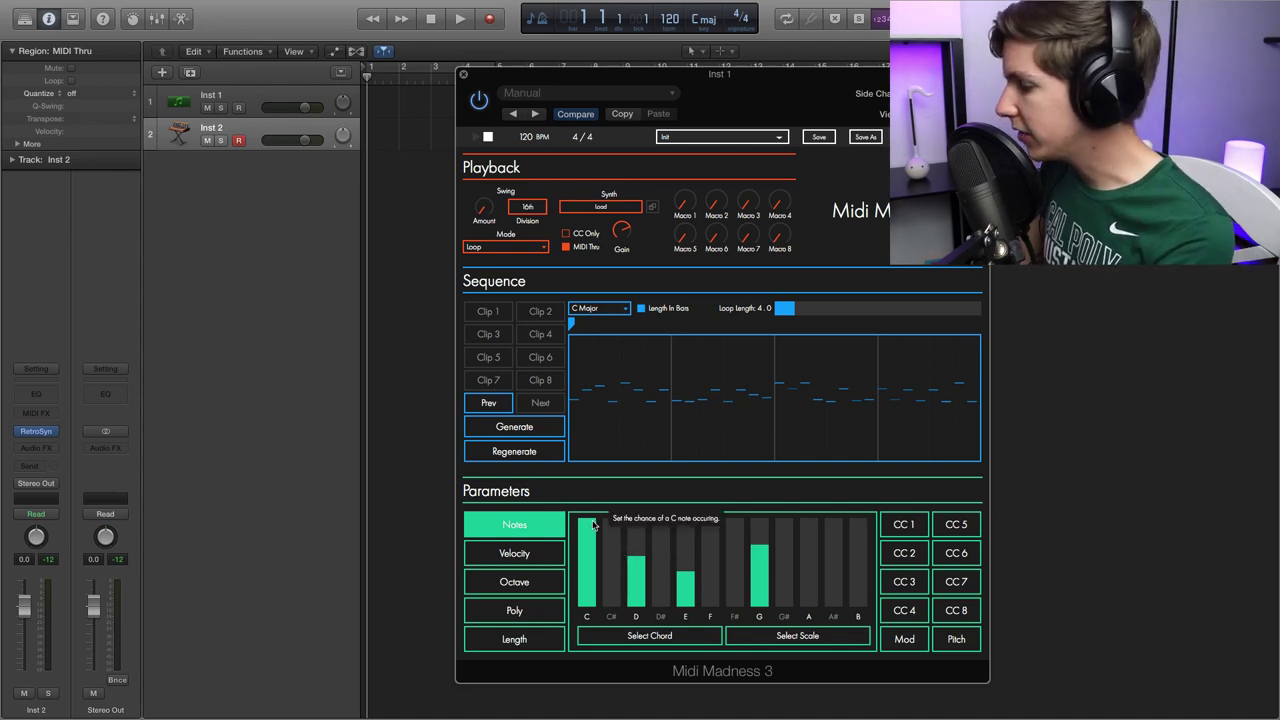
Give F notes a small probability, look through the octave and polyphony settings, and display the note-length probabilities.
{"action": "left_click", "coordinate": [713, 590]}
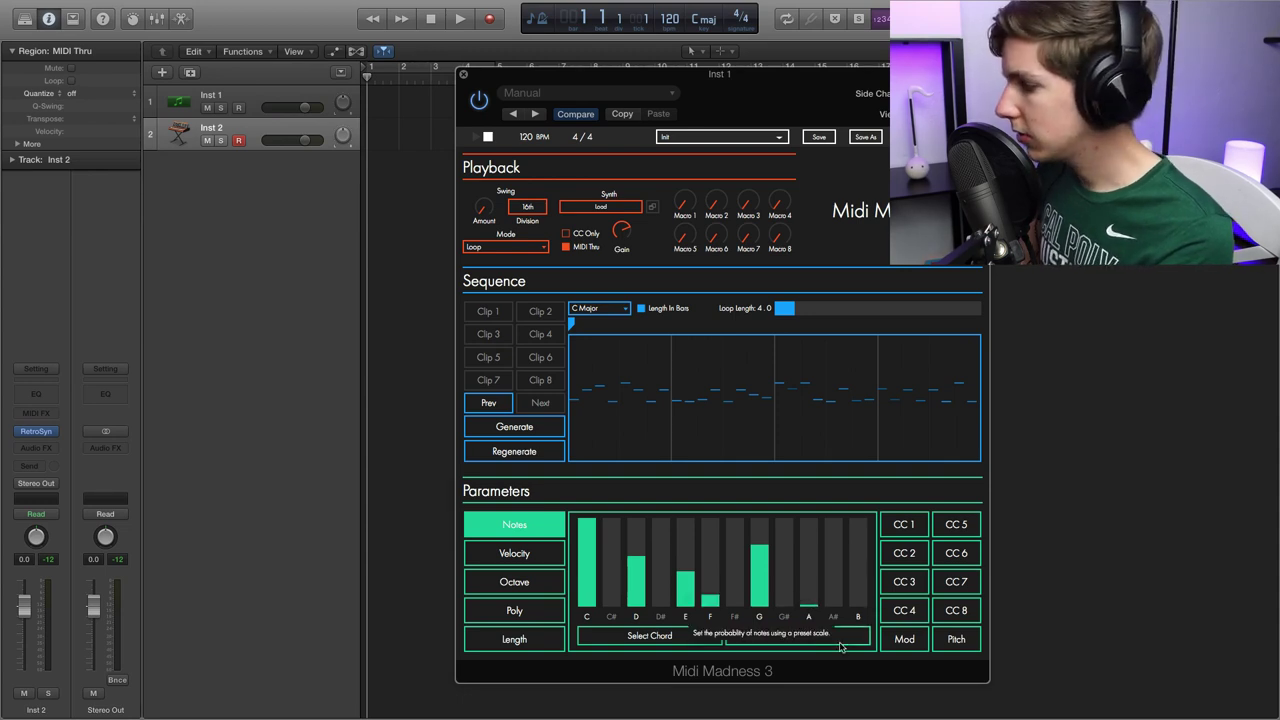
{"action": "left_click", "coordinate": [518, 588]}
{"action": "left_click", "coordinate": [525, 611]}
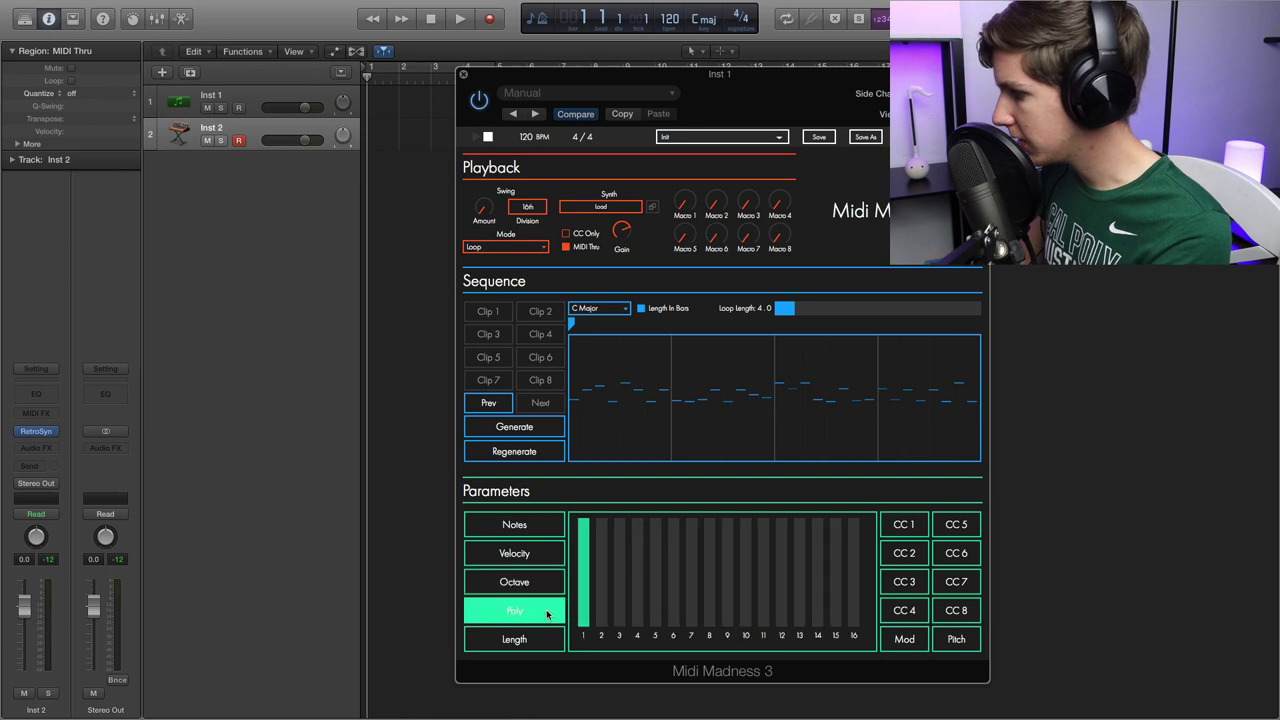
{"action": "left_click", "coordinate": [514, 639]}
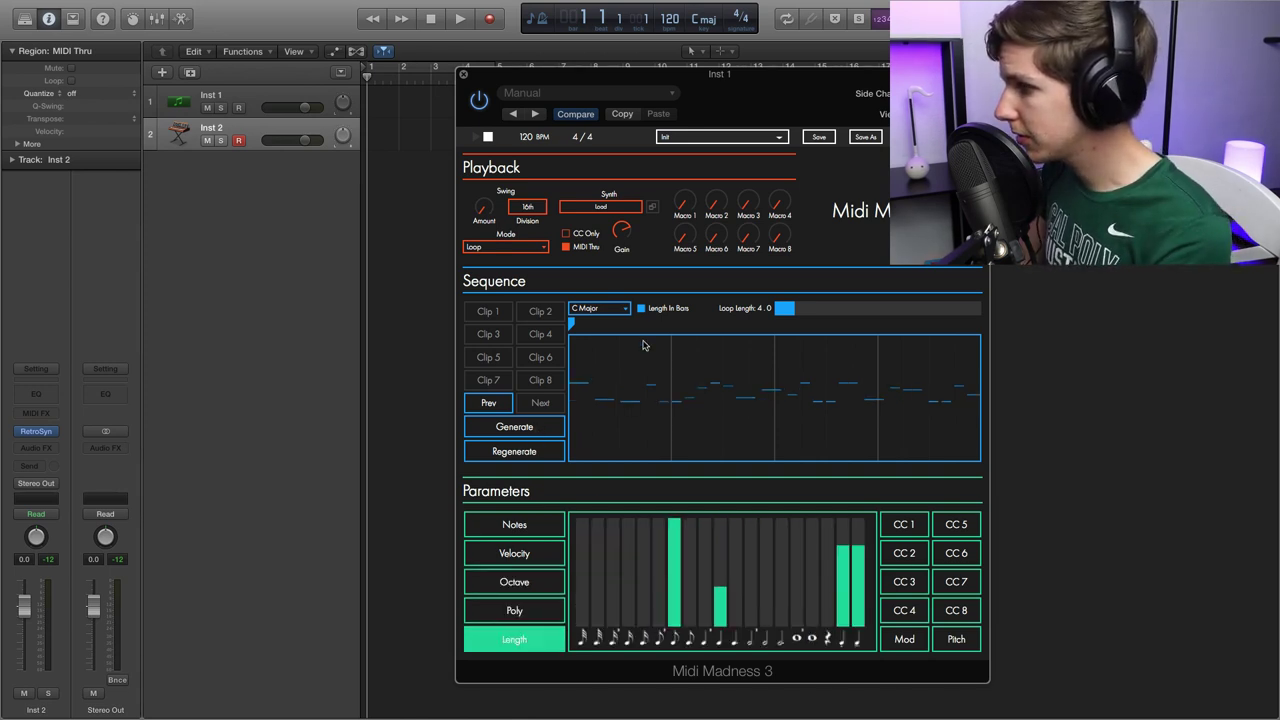
Place the generated sequence on the Inst 2 track at bar 1, importing its tempo, and play it back.
{"action": "left_click_drag", "start_coordinate": [643, 346], "coordinate": [376, 134]}
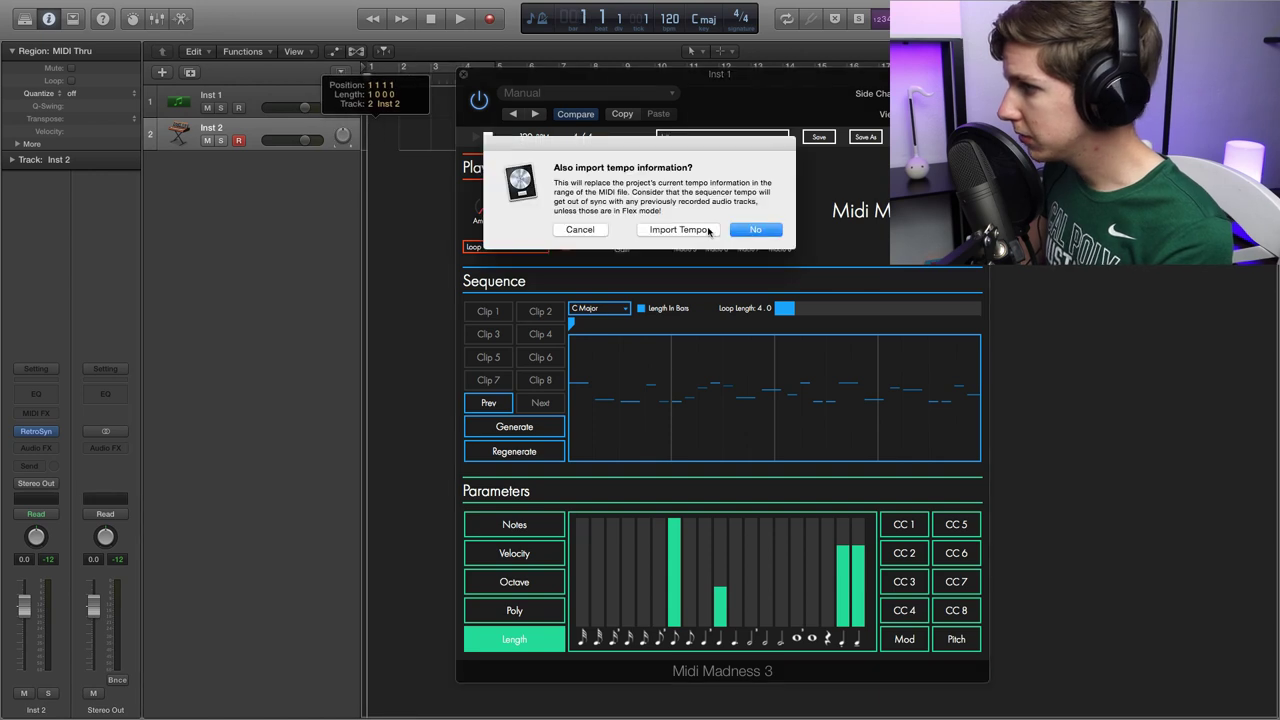
{"action": "left_click", "coordinate": [662, 230]}
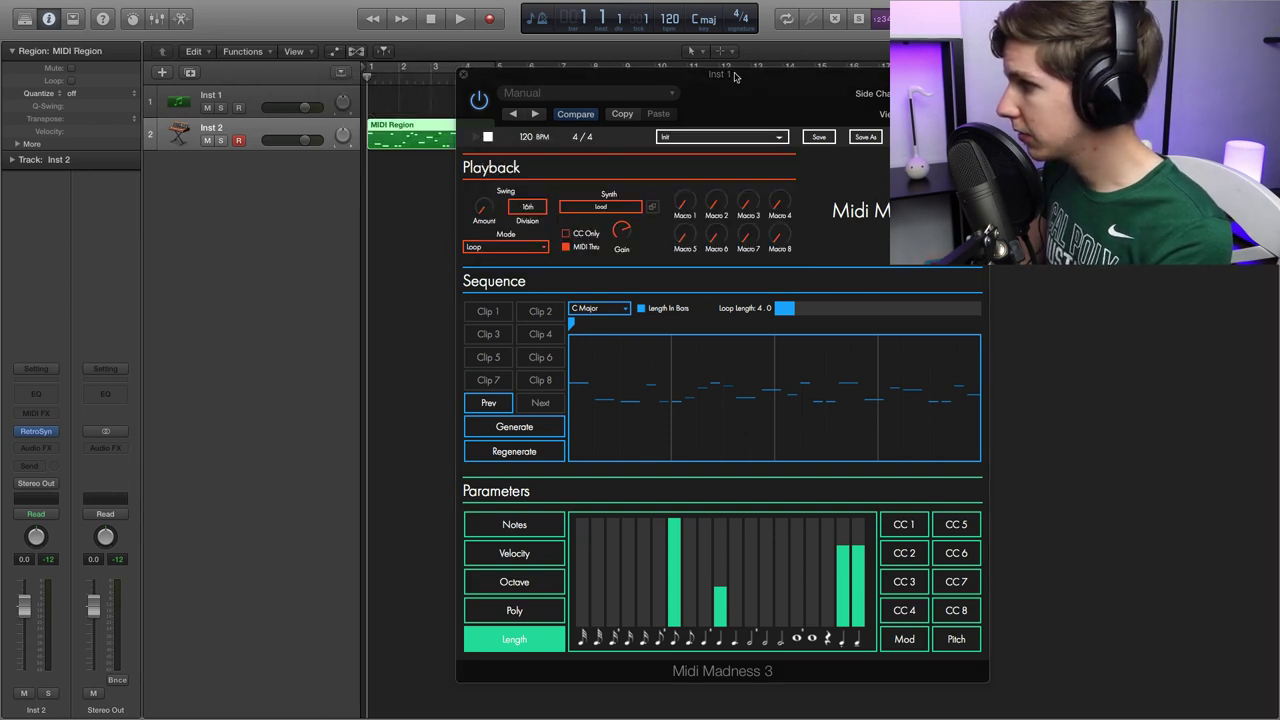
{"action": "left_click", "coordinate": [459, 18]}
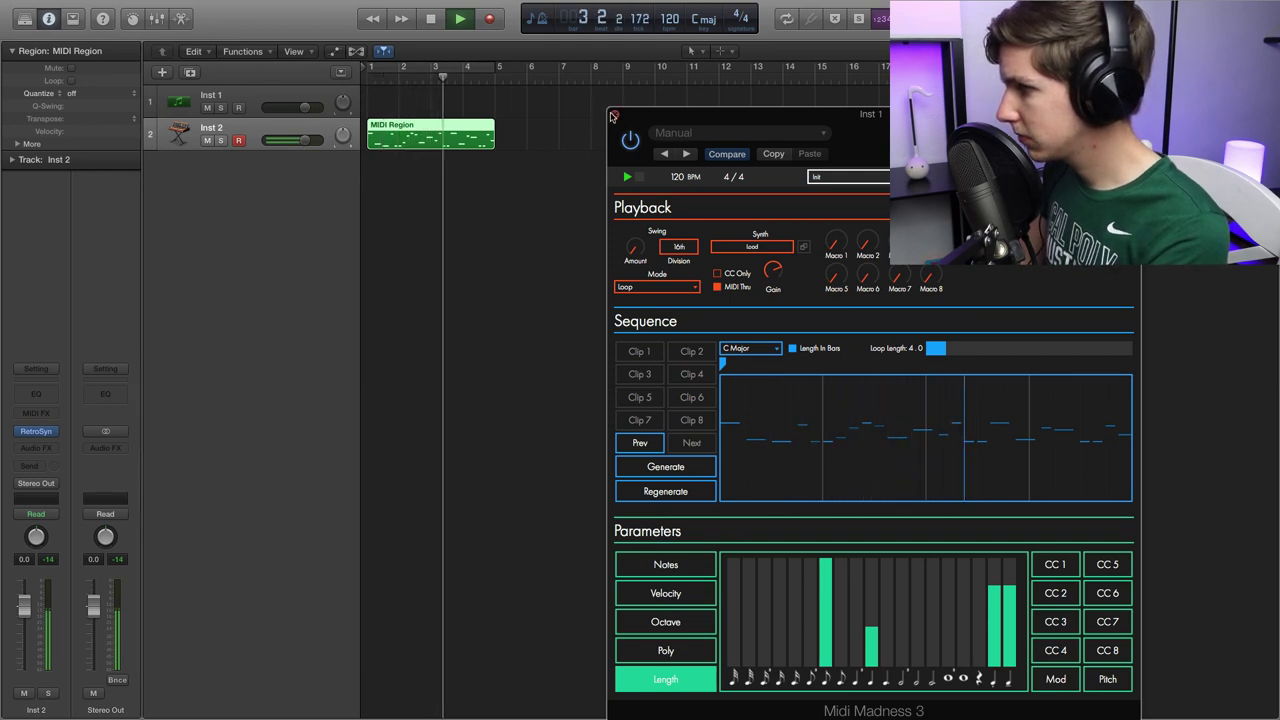
{"action": "key", "text": "space"}
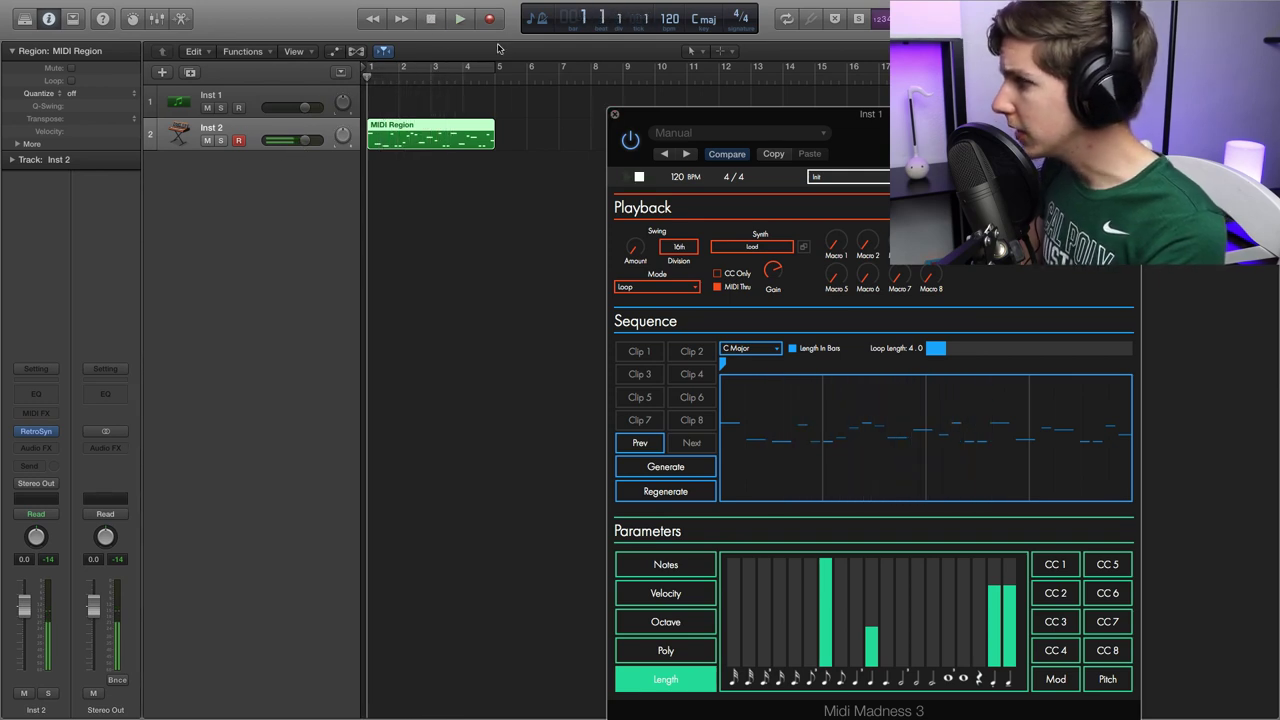
Close the plug-in window, add a Neon drum machine track, and play the drums together with the melody.
{"action": "left_click", "coordinate": [614, 114]}
{"action": "left_click", "coordinate": [161, 73]}
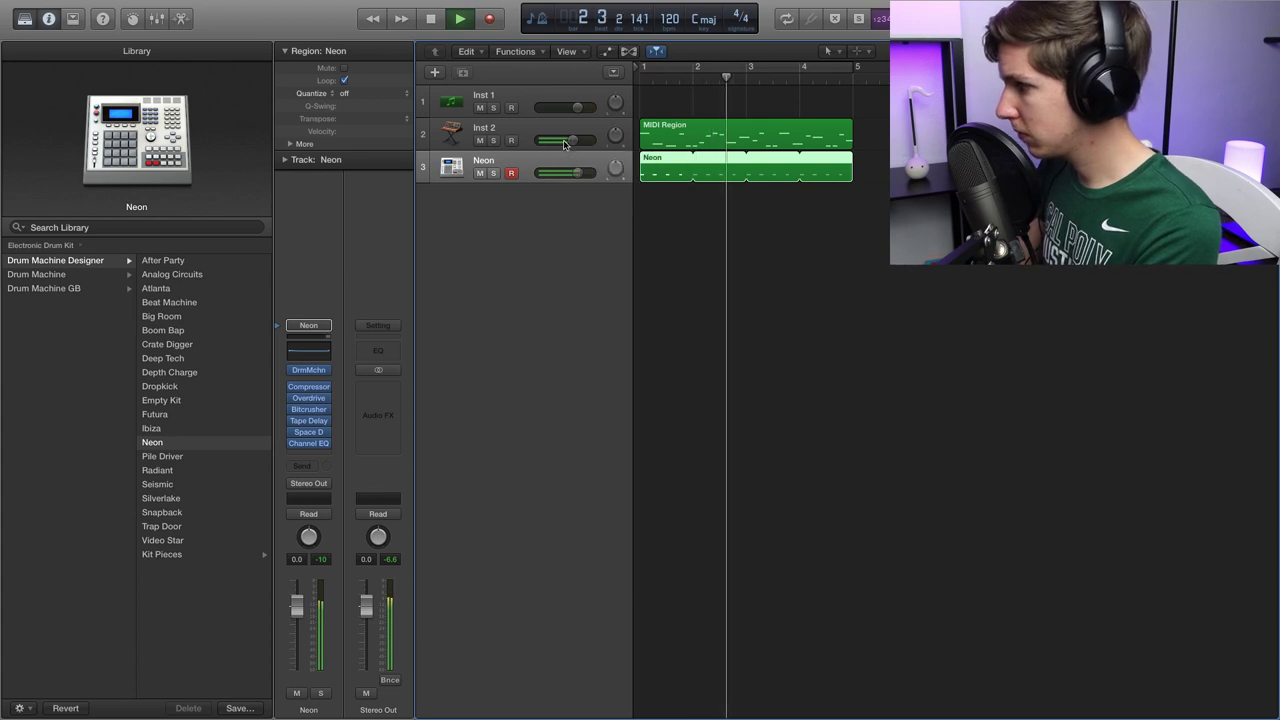
{"action": "key", "text": "super+Left"}
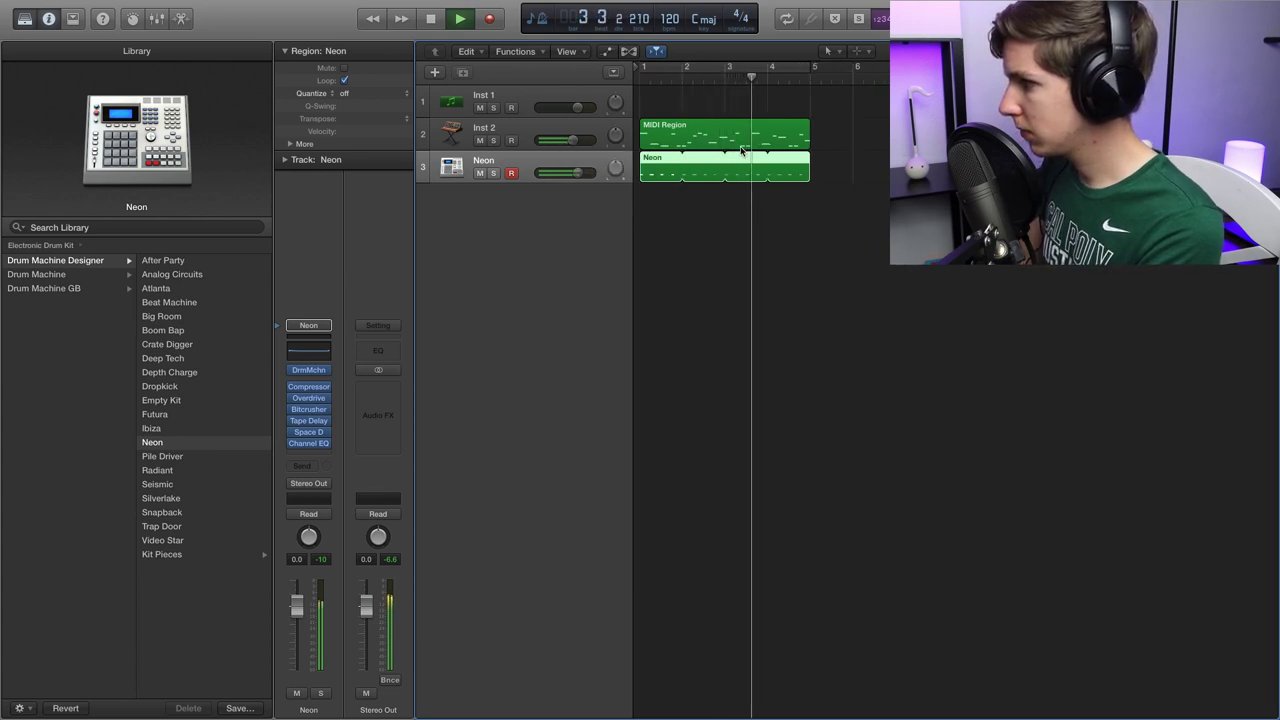
{"action": "key", "text": "space"}
{"action": "left_click", "coordinate": [432, 19]}
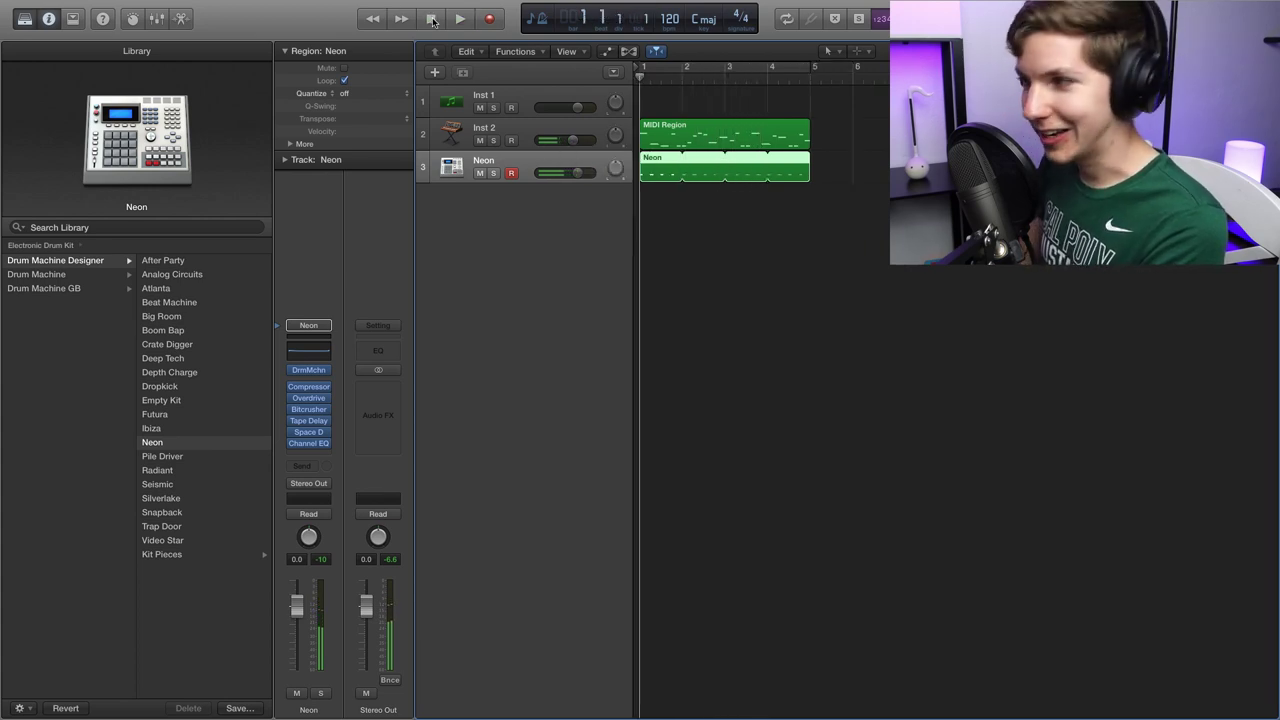
Reopen Midi Madness on the Inst 1 track, adjust its note-length probabilities, and return to the note probabilities.
{"action": "left_click", "coordinate": [532, 95]}
{"action": "left_click", "coordinate": [309, 431]}
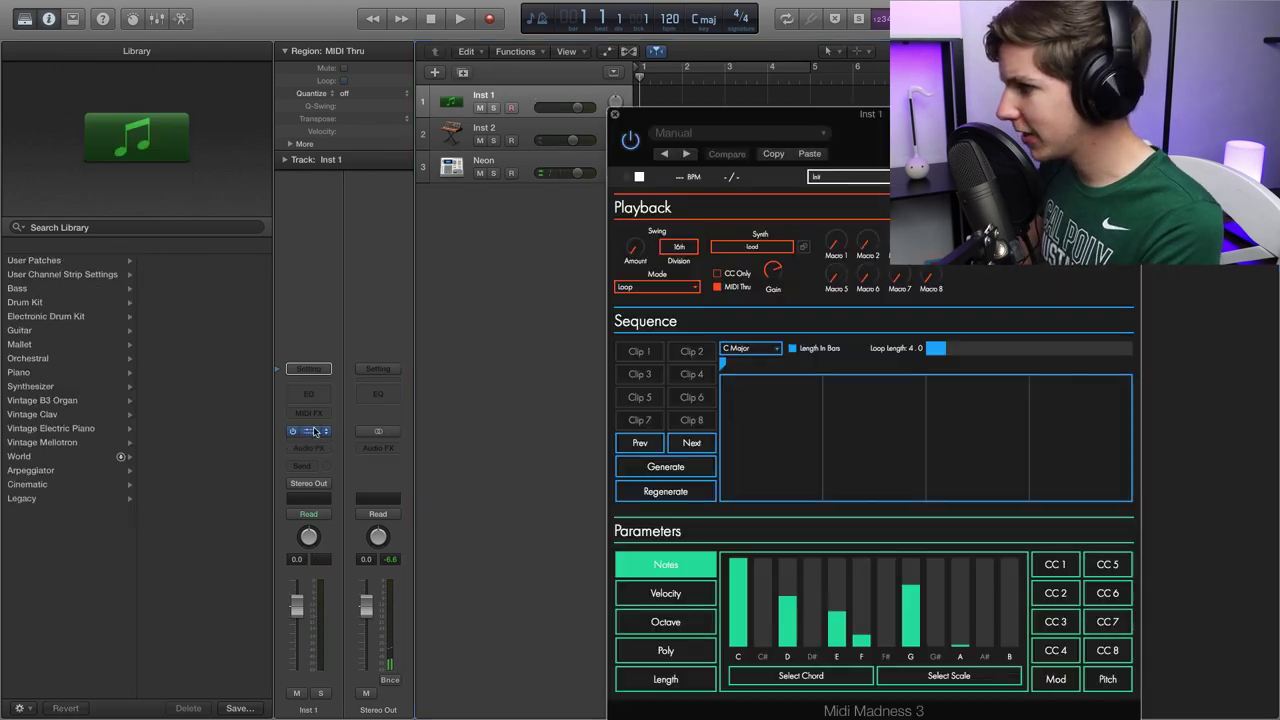
{"action": "left_click_drag", "start_coordinate": [906, 152], "coordinate": [810, 120]}
{"action": "left_click", "coordinate": [570, 647]}
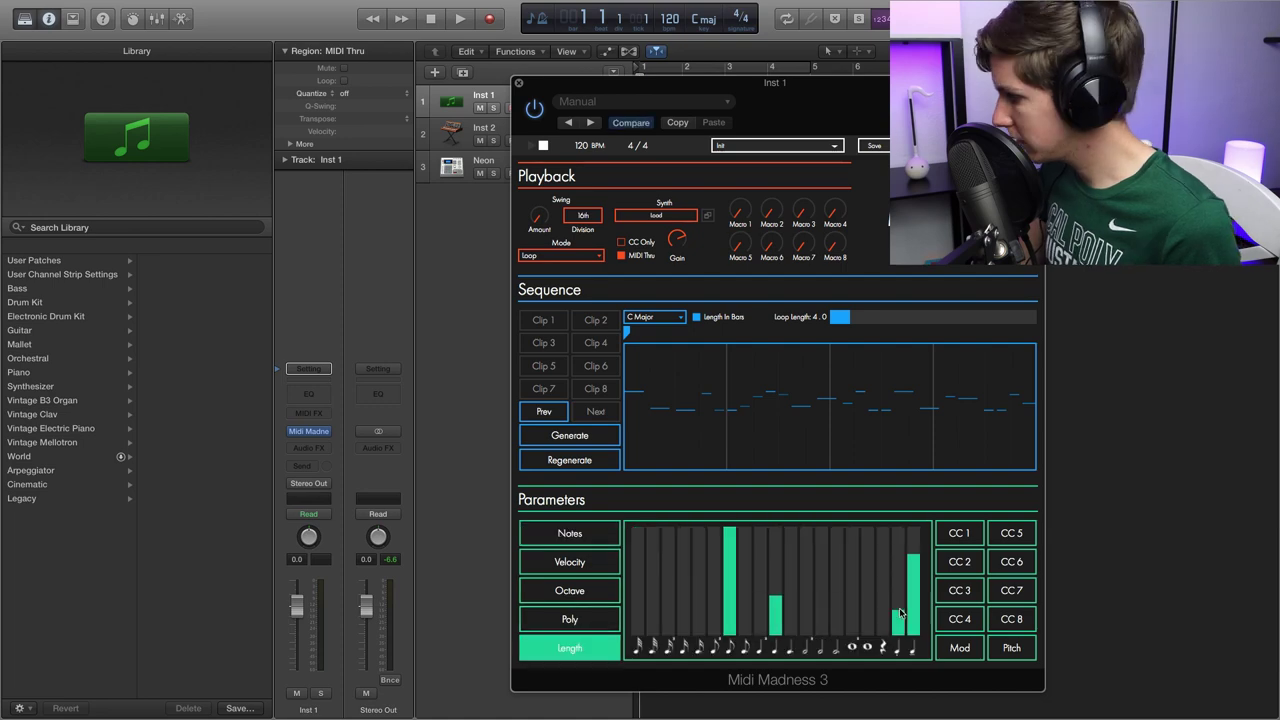
{"action": "left_click", "coordinate": [570, 533]}
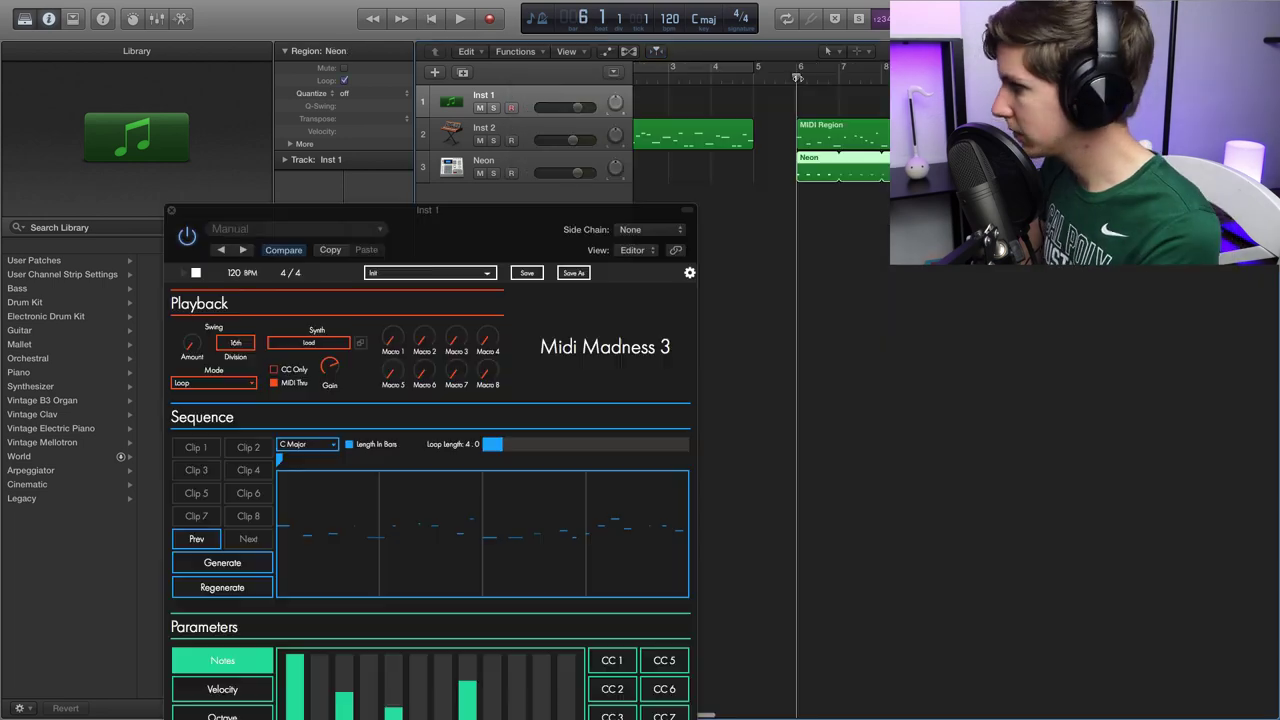
Play the new melody with the drums from bar 6 and close the Midi Madness window.
{"action": "key", "text": "space"}
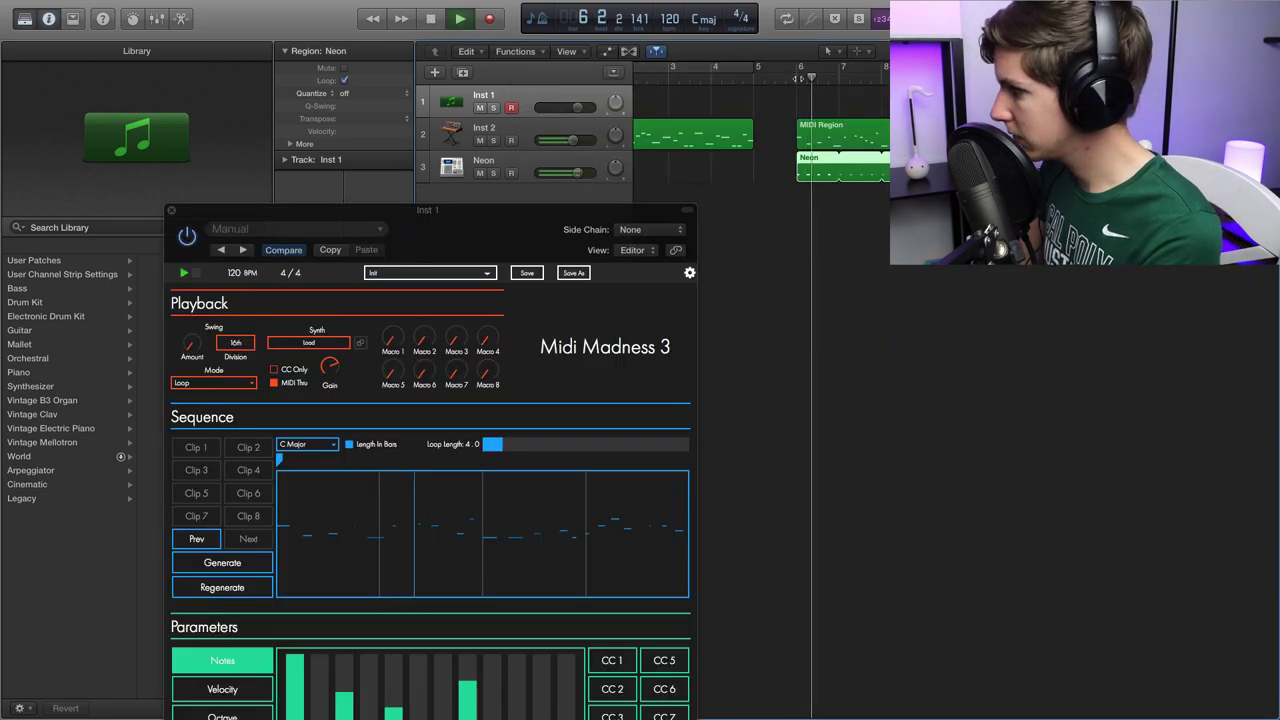
{"action": "left_click", "coordinate": [172, 210]}
{"action": "left_click", "coordinate": [690, 220]}
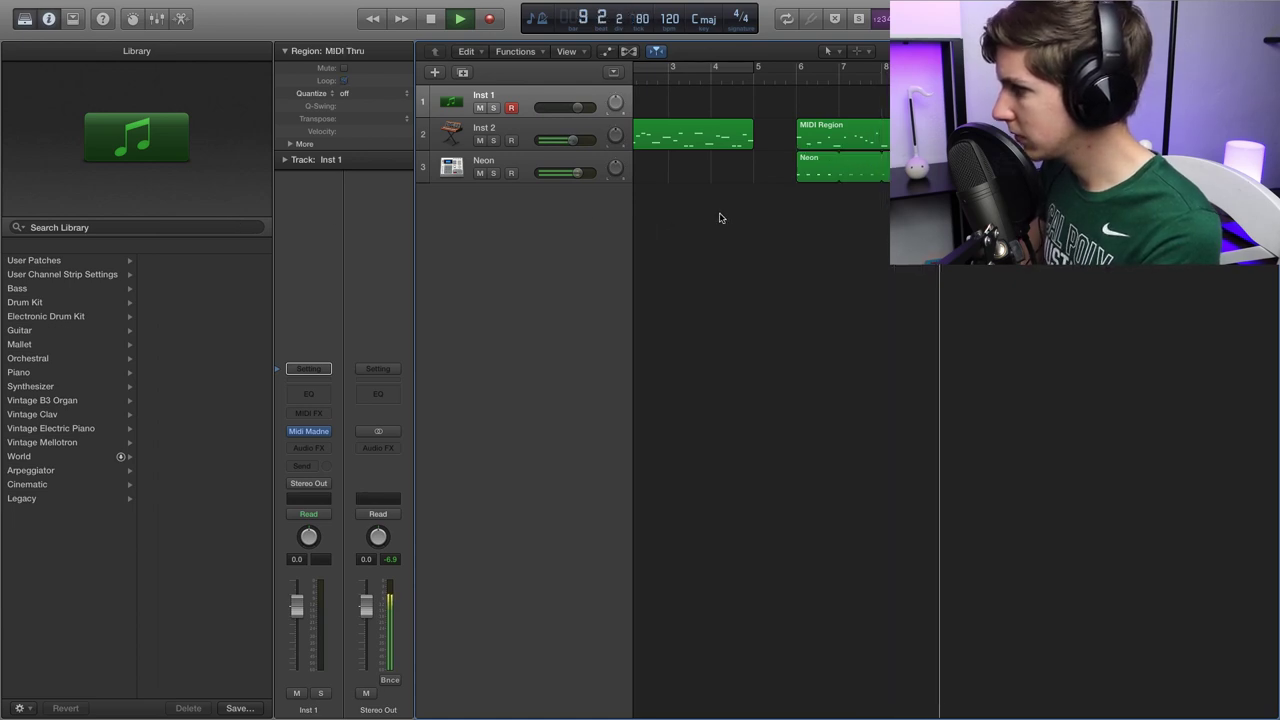
{"action": "key", "text": "super+Right"}
{"action": "key", "text": "space"}
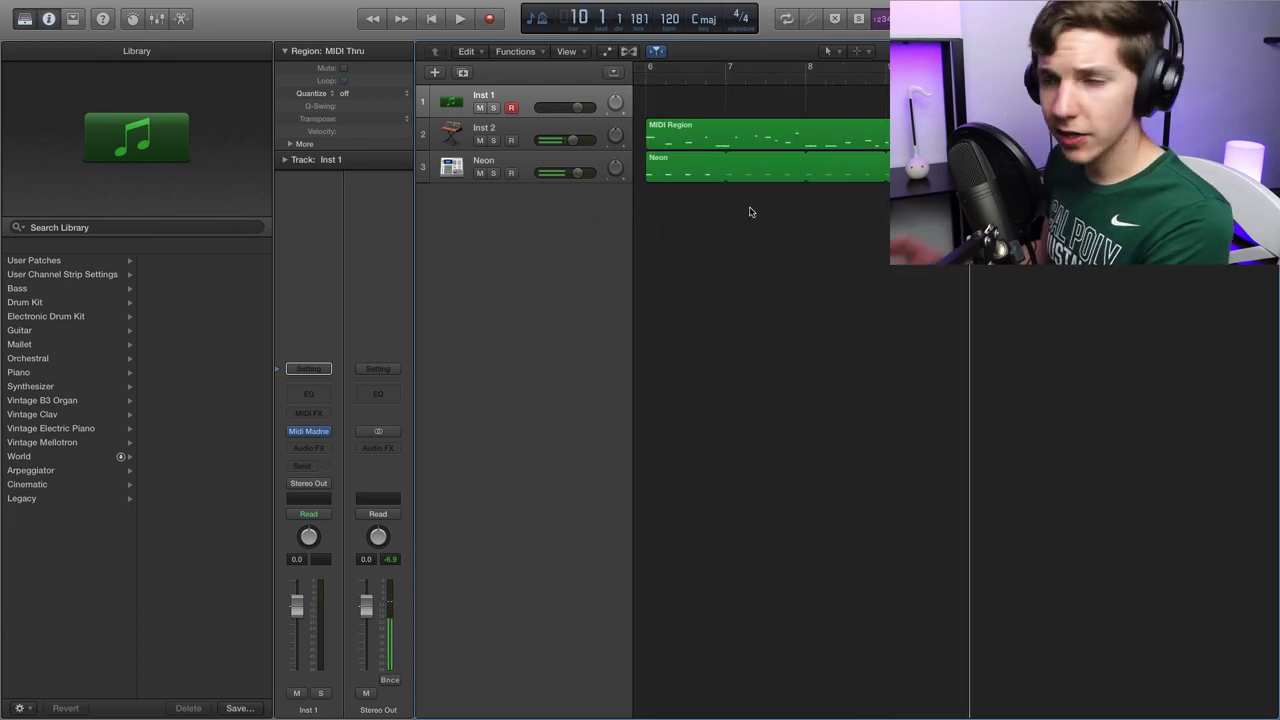
Open the melody region at bar 6 in the Piano Roll and extend all its notes to the following notes with Force Legato.
{"action": "double_click", "coordinate": [689, 144]}
{"action": "key", "text": "super+Left"}
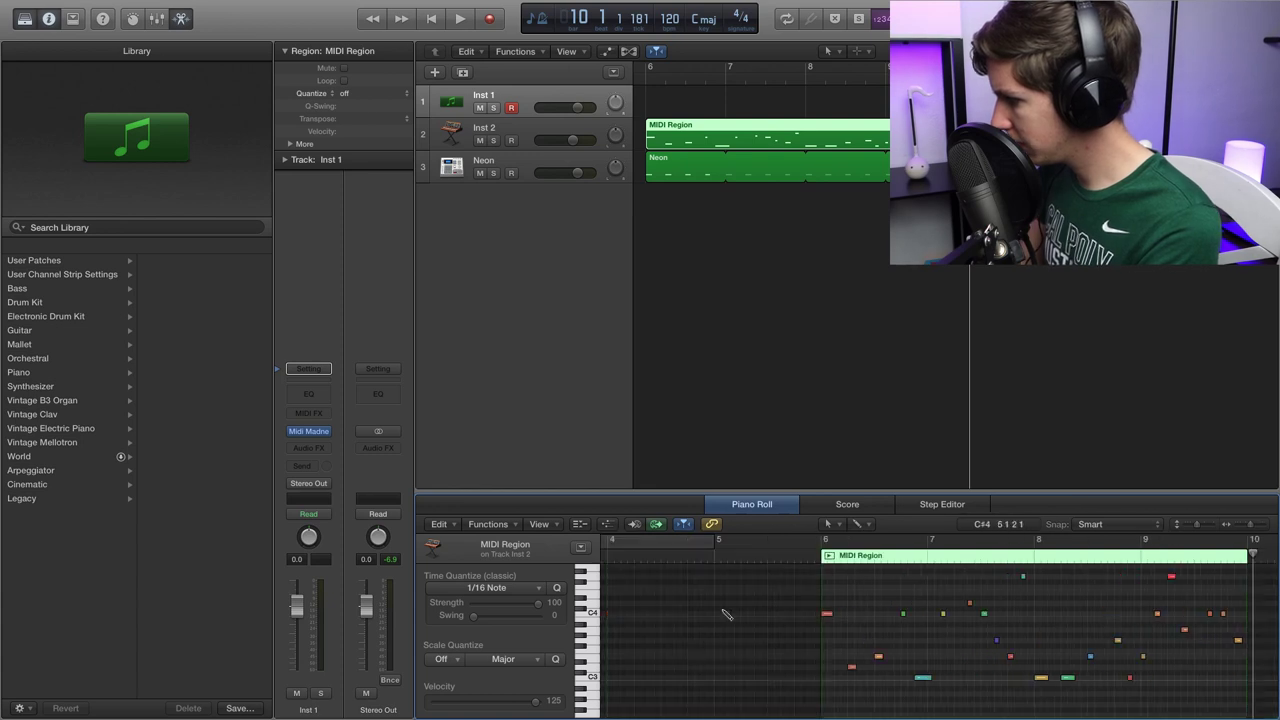
{"action": "scroll", "coordinate": [731, 608], "scroll_direction": "right", "scroll_amount": 3}
{"action": "left_click_drag", "start_coordinate": [1184, 702], "coordinate": [600, 566]}
{"action": "right_click", "coordinate": [704, 616]}
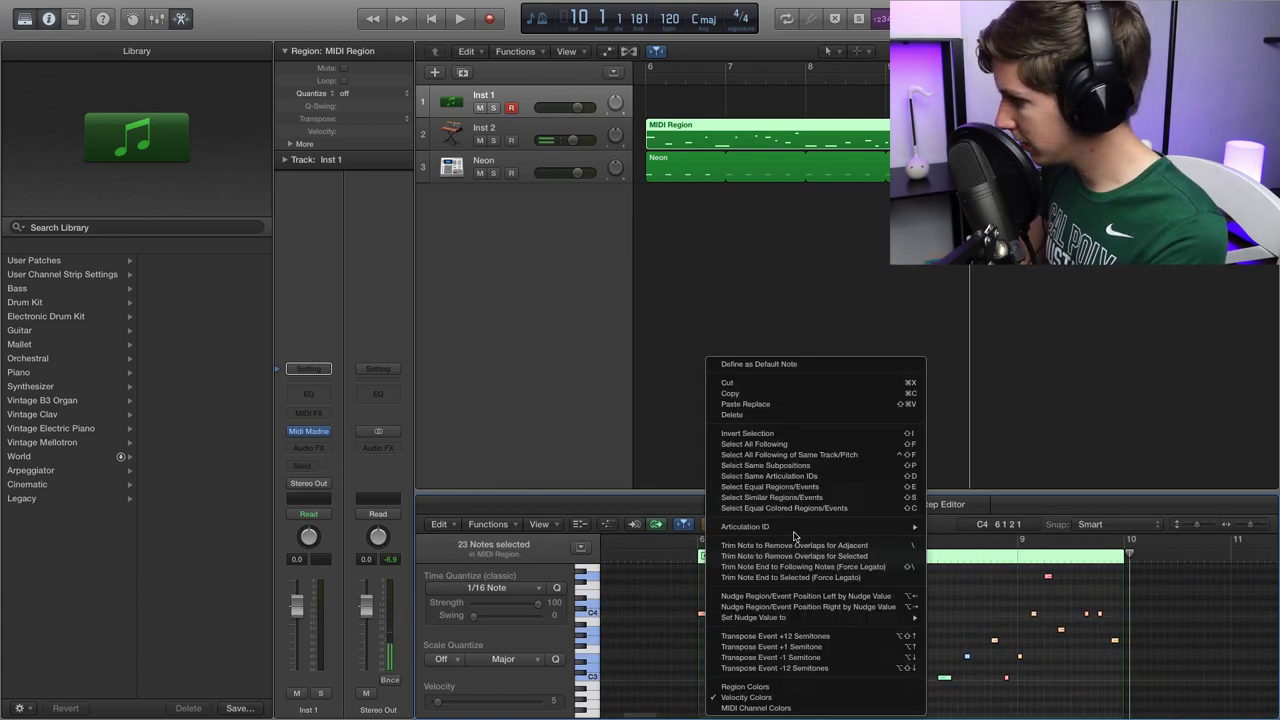
{"action": "left_click", "coordinate": [780, 566]}
{"action": "left_click", "coordinate": [729, 591]}
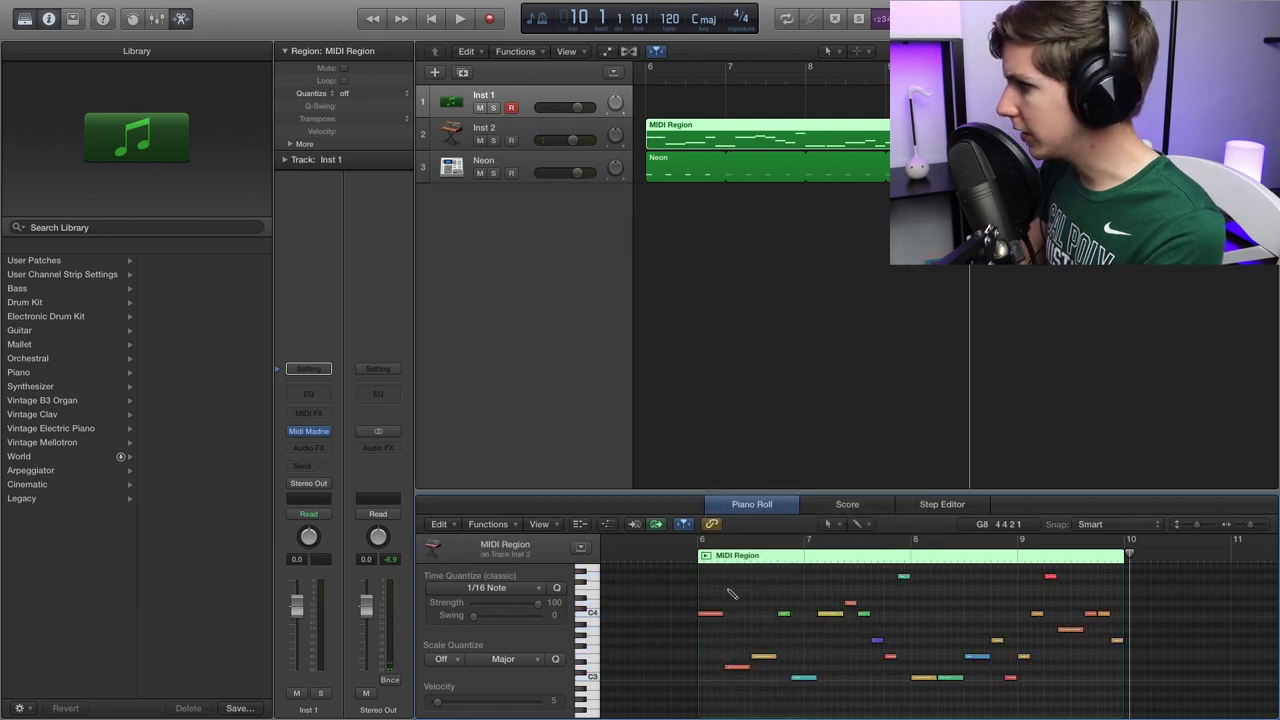
Place the playhead at bar 6 and enlarge the Piano Roll editor.
{"action": "key", "text": "super+Right"}
{"action": "scroll", "coordinate": [752, 329], "scroll_direction": "left", "scroll_amount": 2}
{"action": "scroll", "coordinate": [677, 588], "scroll_direction": "left", "scroll_amount": 4}
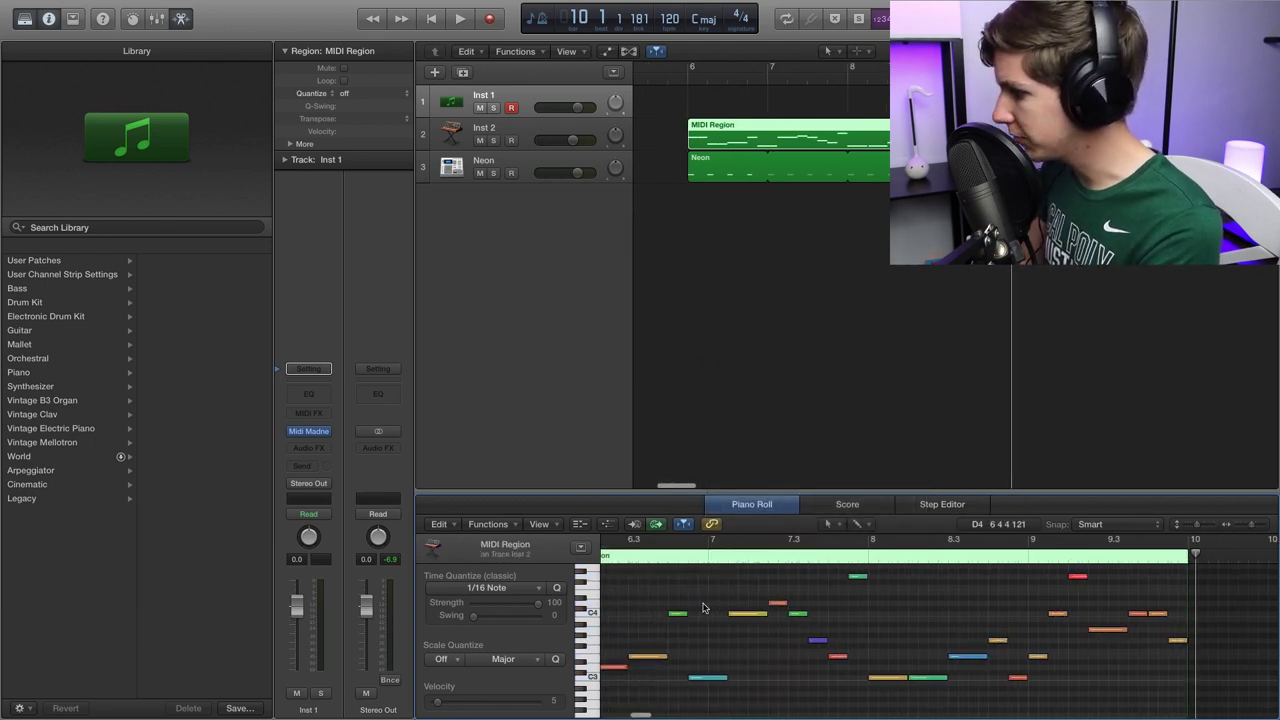
{"action": "scroll", "coordinate": [677, 588], "scroll_direction": "left", "scroll_amount": 2}
{"action": "left_click", "coordinate": [670, 553]}
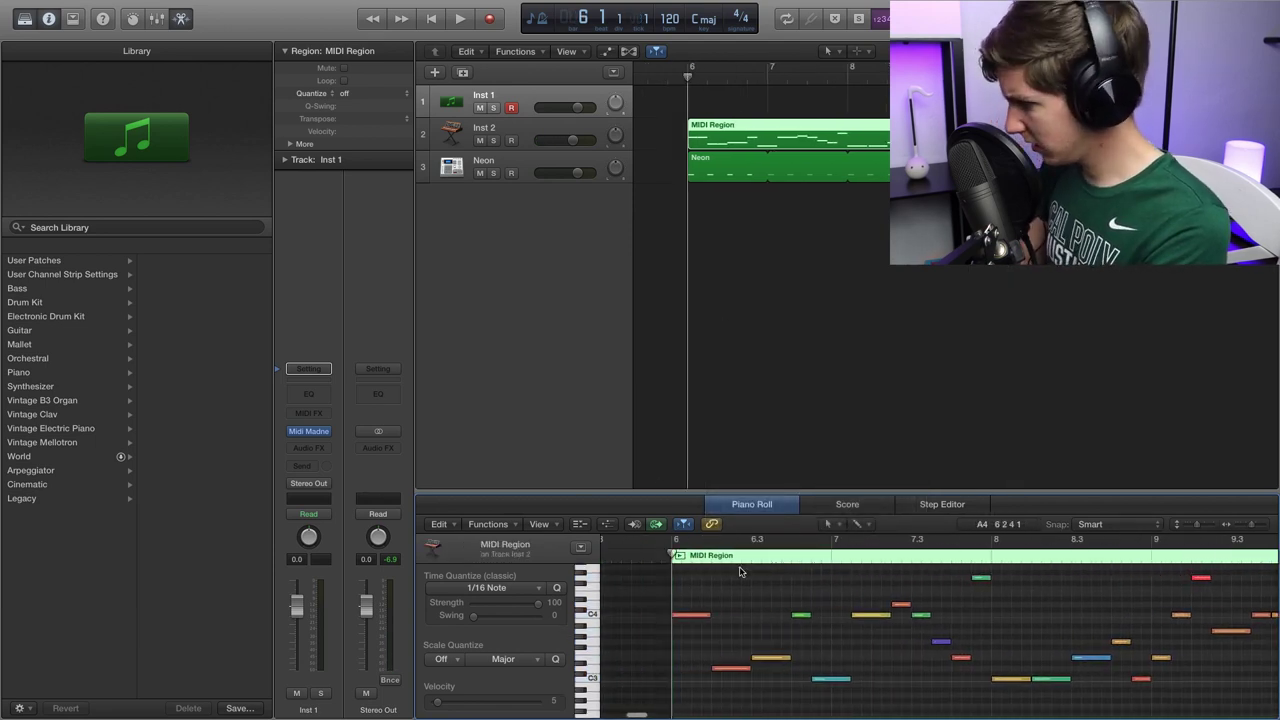
{"action": "left_click_drag", "start_coordinate": [819, 491], "coordinate": [819, 388]}
{"action": "scroll", "coordinate": [766, 523], "scroll_direction": "up", "scroll_amount": 2}
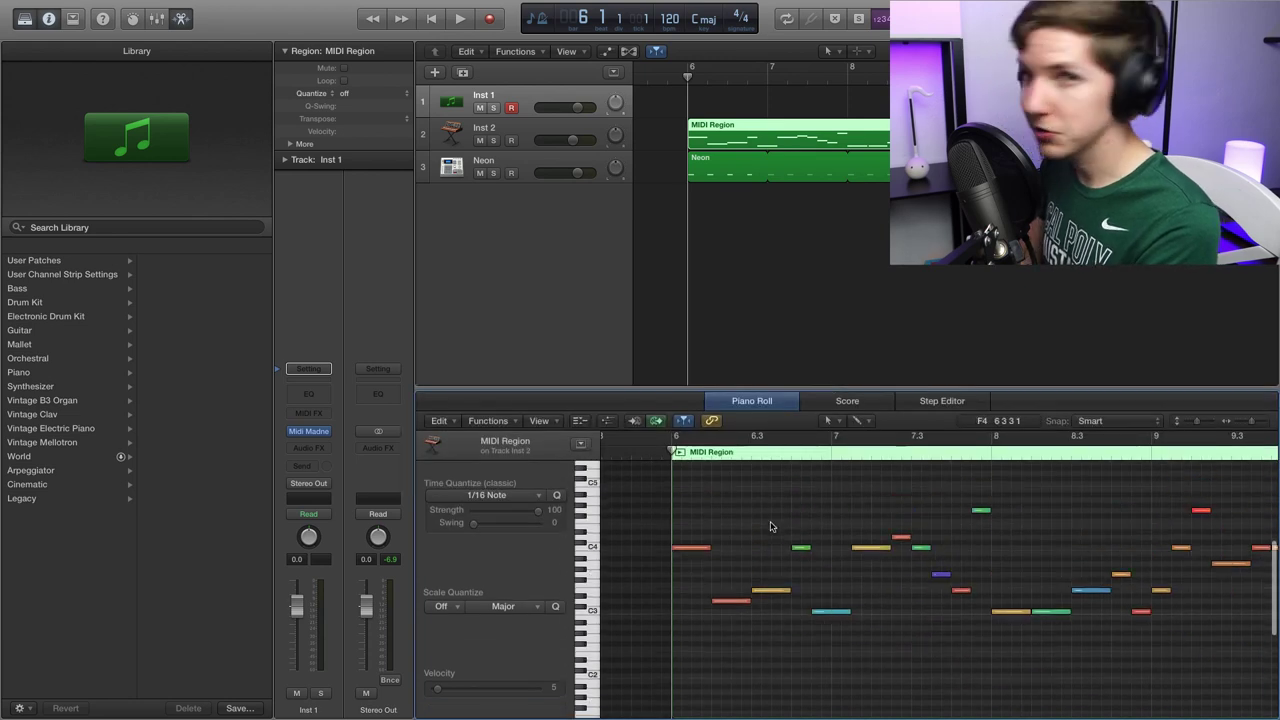
Play the legato melody with the drums from bar 6.
{"action": "scroll", "coordinate": [768, 525], "scroll_direction": "right", "scroll_amount": 2}
{"action": "scroll", "coordinate": [770, 527], "scroll_direction": "down", "scroll_amount": 1}
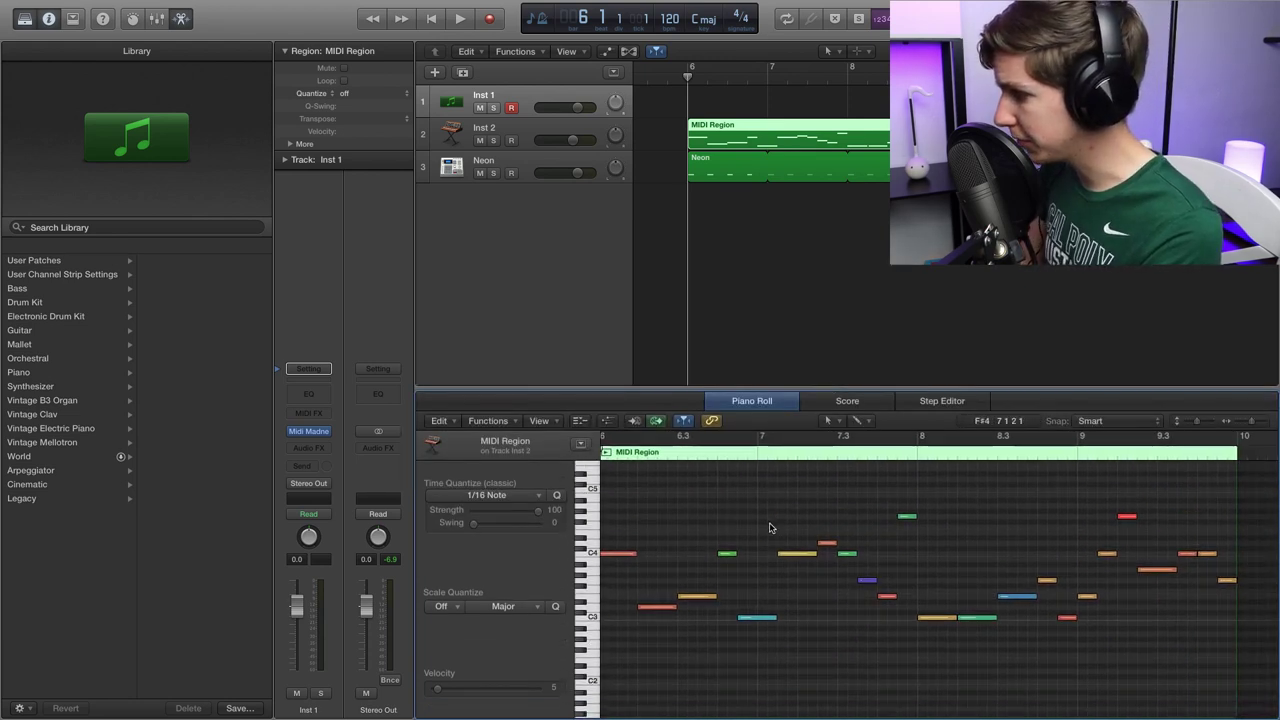
{"action": "scroll", "coordinate": [770, 527], "scroll_direction": "left", "scroll_amount": 1}
{"action": "key", "text": "space"}
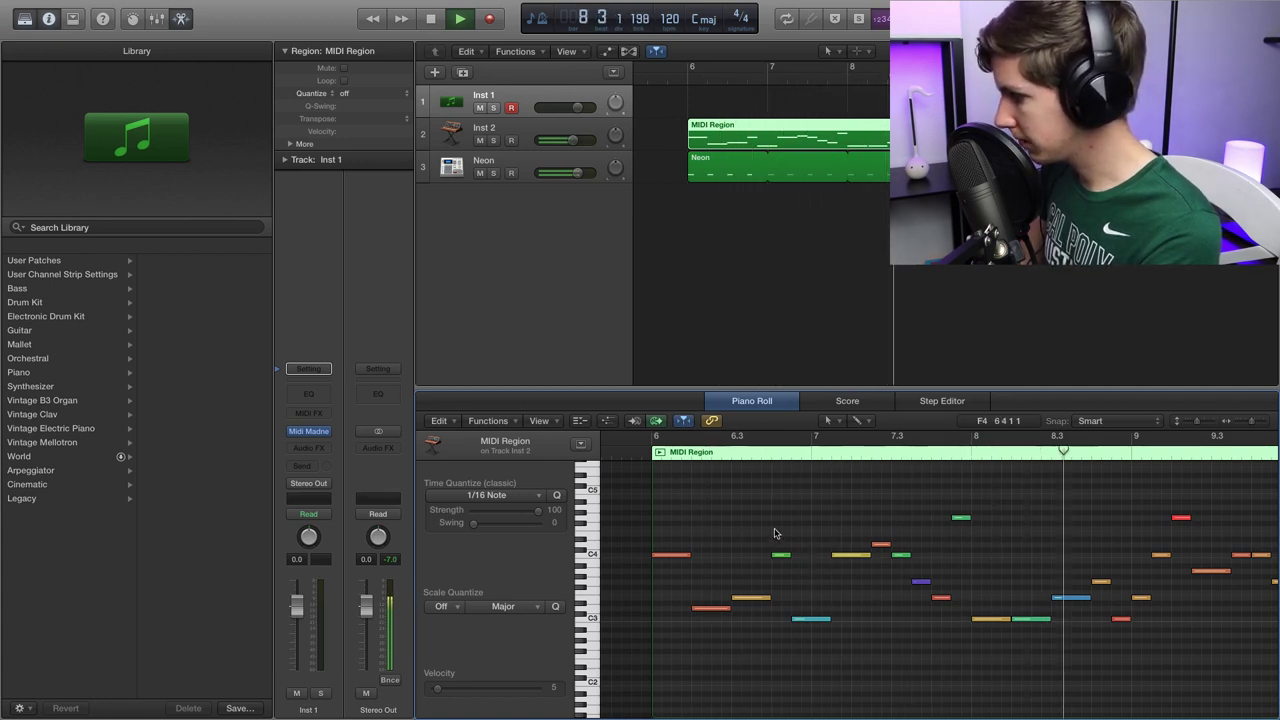
{"action": "scroll", "coordinate": [720, 550], "scroll_direction": "right", "scroll_amount": 1}
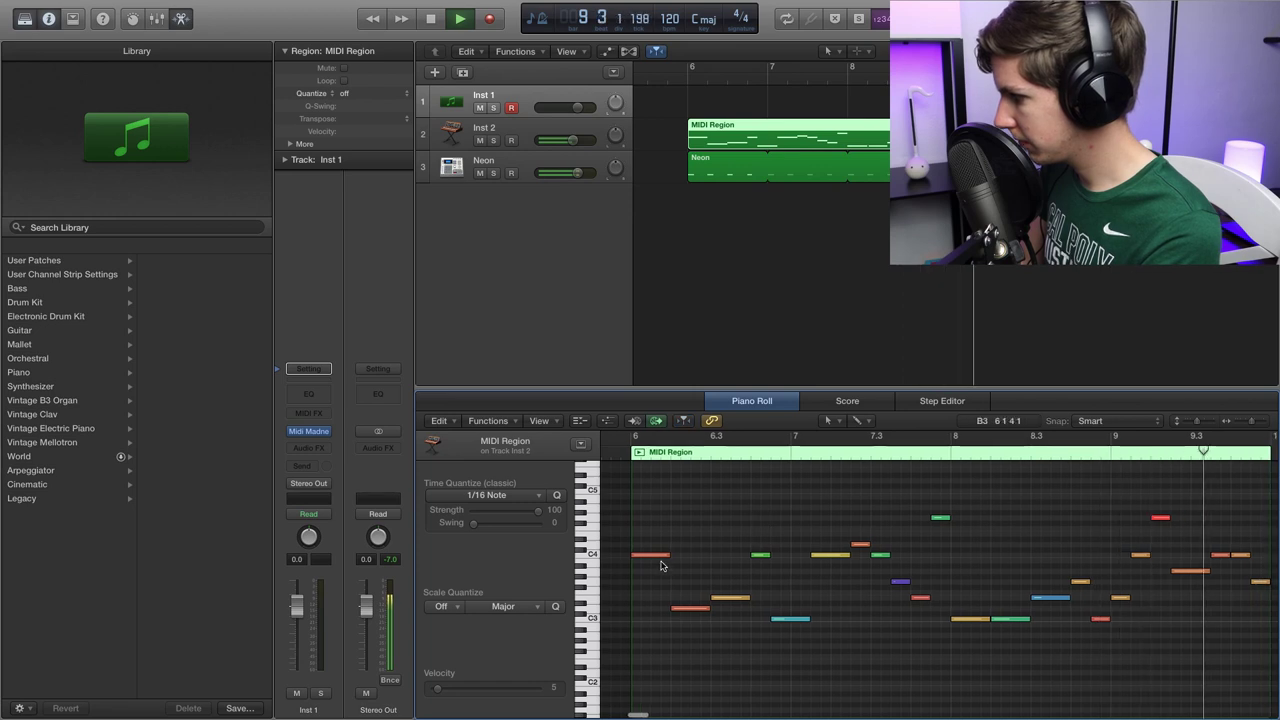
Dismiss the audio effect choices on the Inst 4 track without adding one and open its Retro Synth instrument.
{"action": "left_click", "coordinate": [310, 446]}
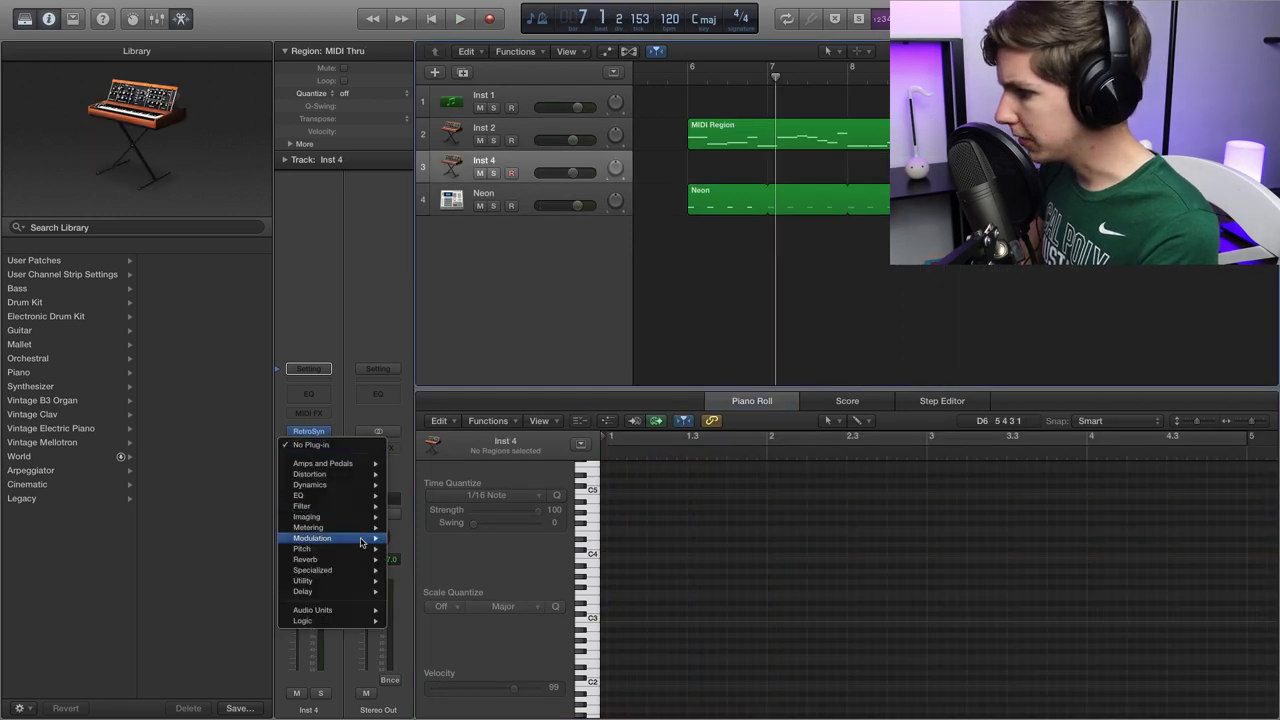
{"action": "left_click", "coordinate": [359, 398]}
{"action": "left_click", "coordinate": [314, 432]}
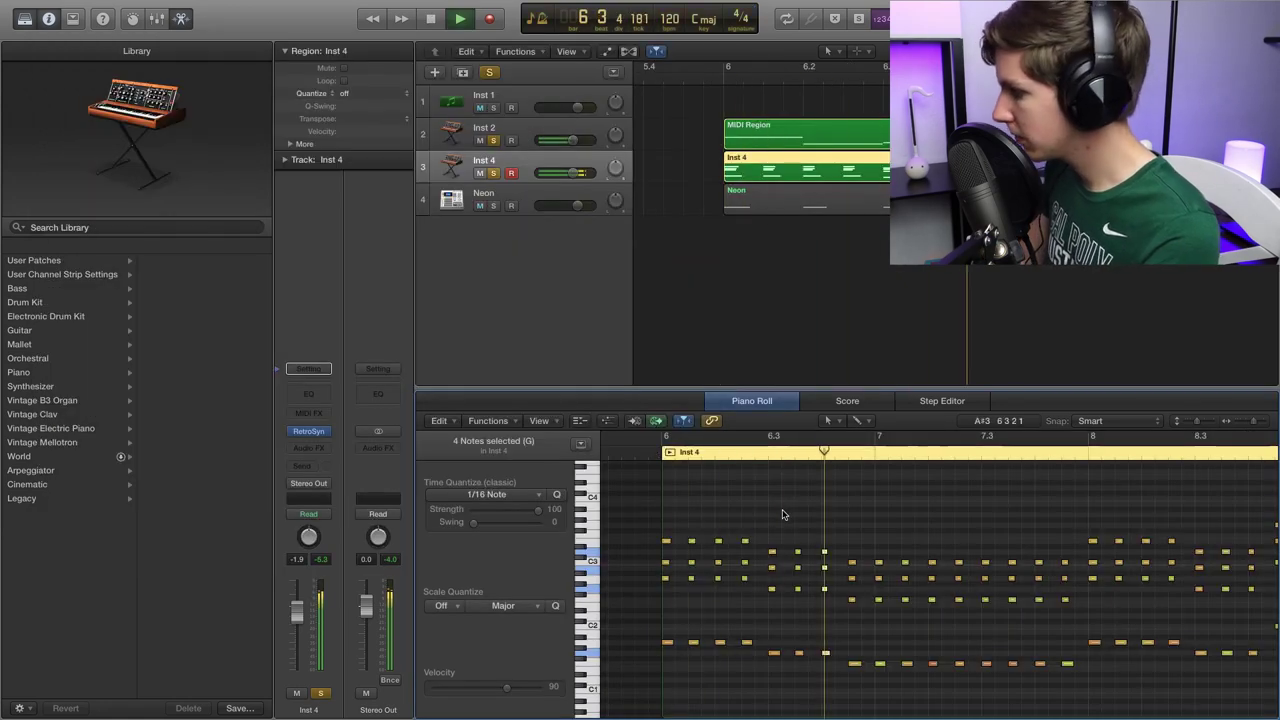
Review the chord notes on Inst 4 and the melody notes on Inst 2 in the Piano Roll.
{"action": "scroll", "coordinate": [783, 514], "scroll_direction": "right", "scroll_amount": 4}
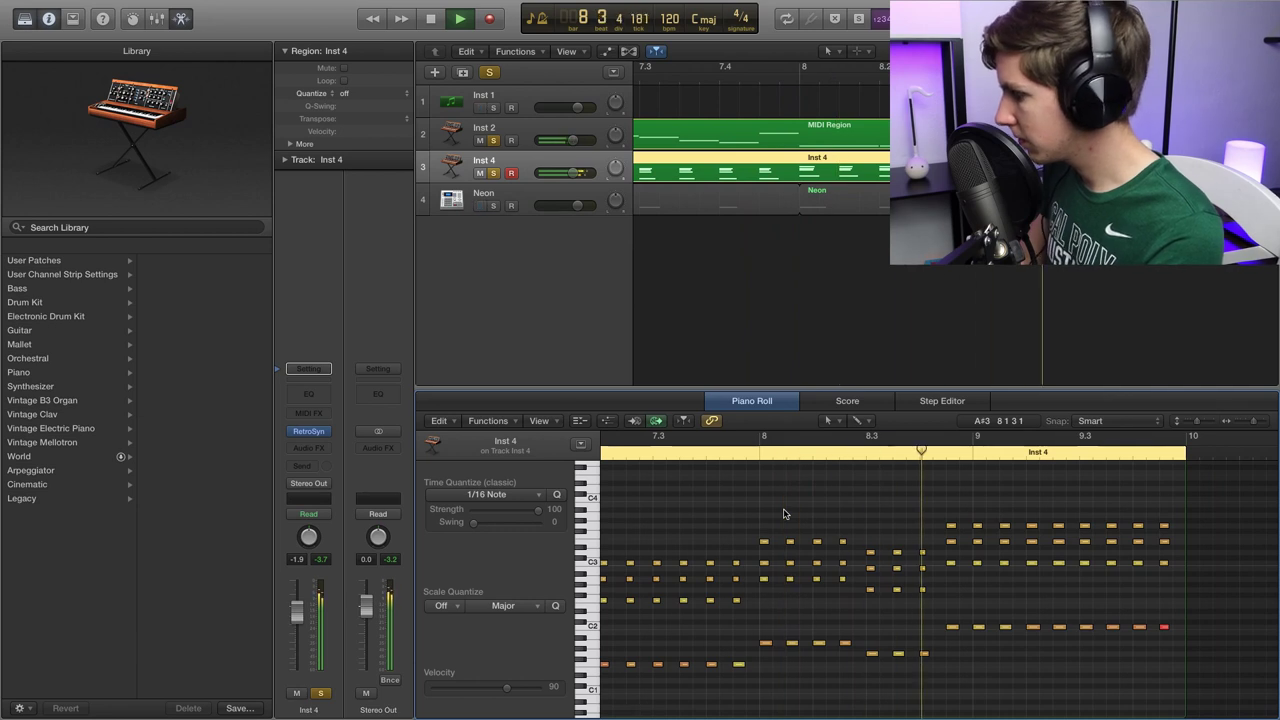
{"action": "key", "text": "e"}
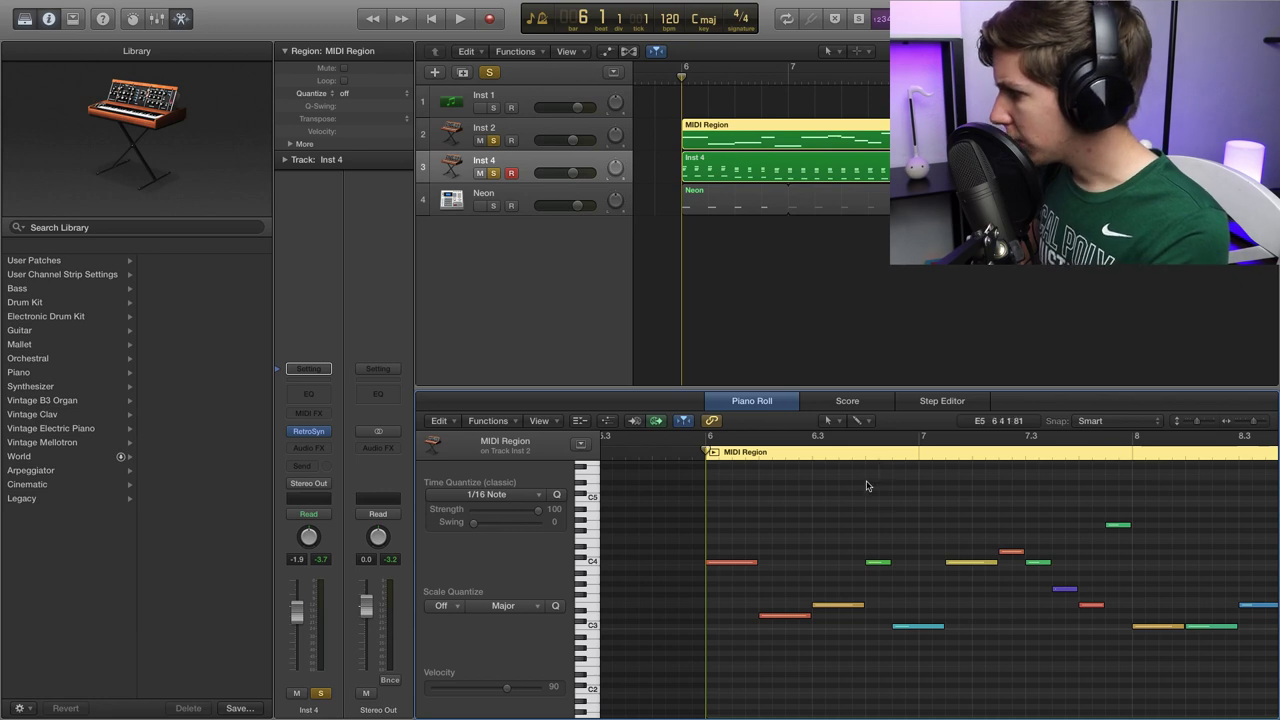
{"action": "scroll", "coordinate": [868, 494], "scroll_direction": "right", "scroll_amount": 3}
{"action": "scroll", "coordinate": [869, 494], "scroll_direction": "right", "scroll_amount": 4}
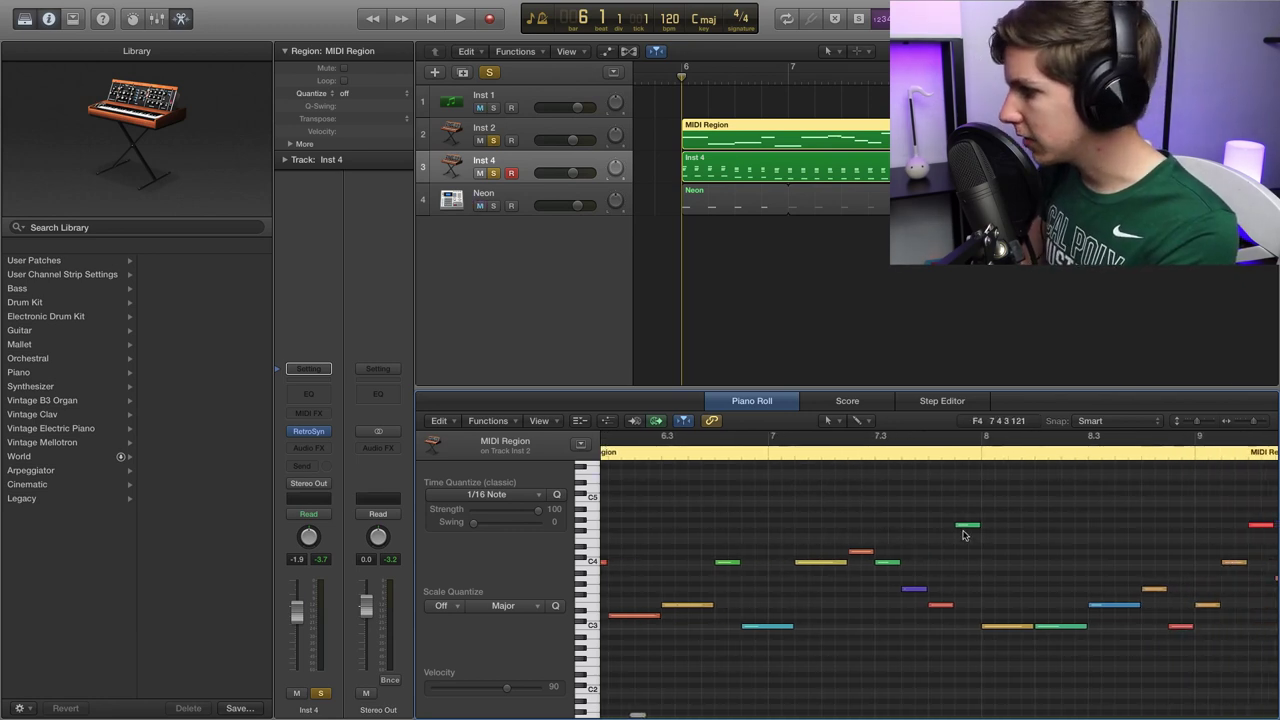
{"action": "scroll", "coordinate": [968, 550], "scroll_direction": "left", "scroll_amount": 2}
Hide the Library and play the melody together with the Inst 4 chords up to the end of bar 7.
{"action": "left_click", "coordinate": [25, 21]}
{"action": "scroll", "coordinate": [672, 491], "scroll_direction": "left", "scroll_amount": 3}
{"action": "key", "text": "super+Left"}
{"action": "key", "text": "space"}
{"action": "left_click", "coordinate": [554, 504]}
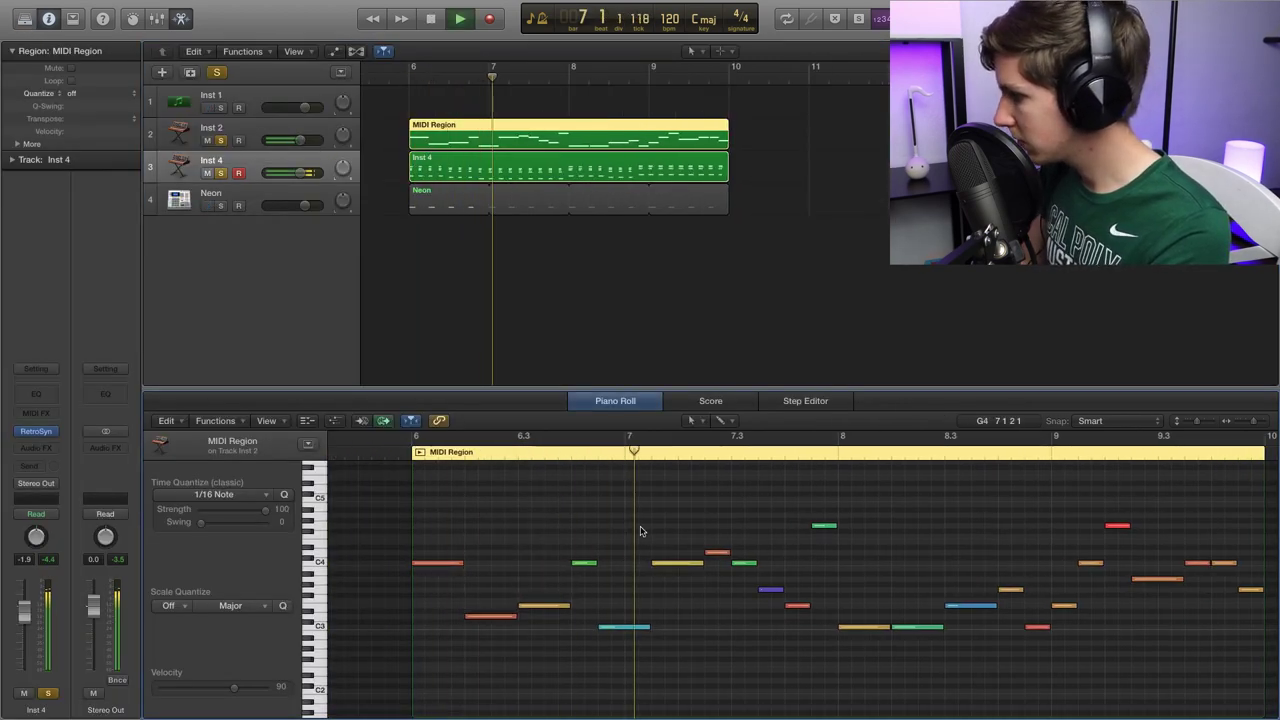
{"action": "key", "text": "space"}
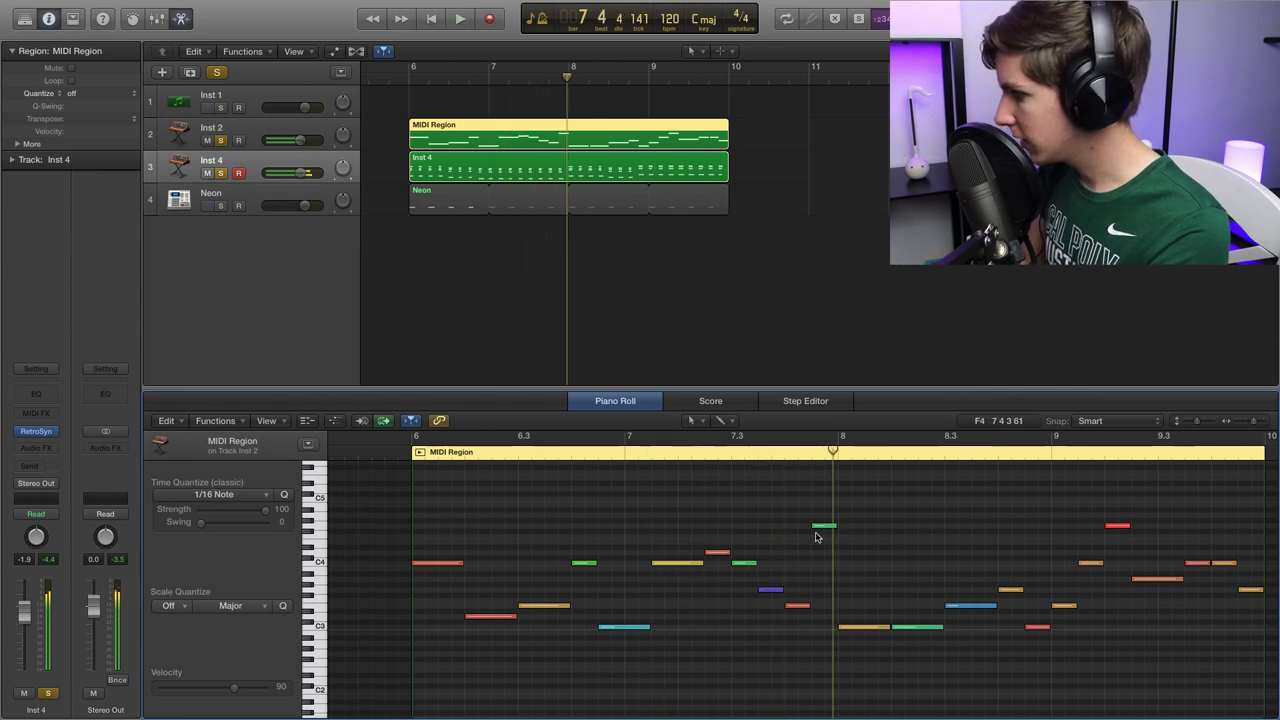
Lower the last note of bar 7 to D3, give all melody notes a velocity of 118, and play the result.
{"action": "left_click_drag", "start_coordinate": [825, 529], "coordinate": [826, 619]}
{"action": "left_click", "coordinate": [568, 453]}
{"action": "key", "text": "space"}
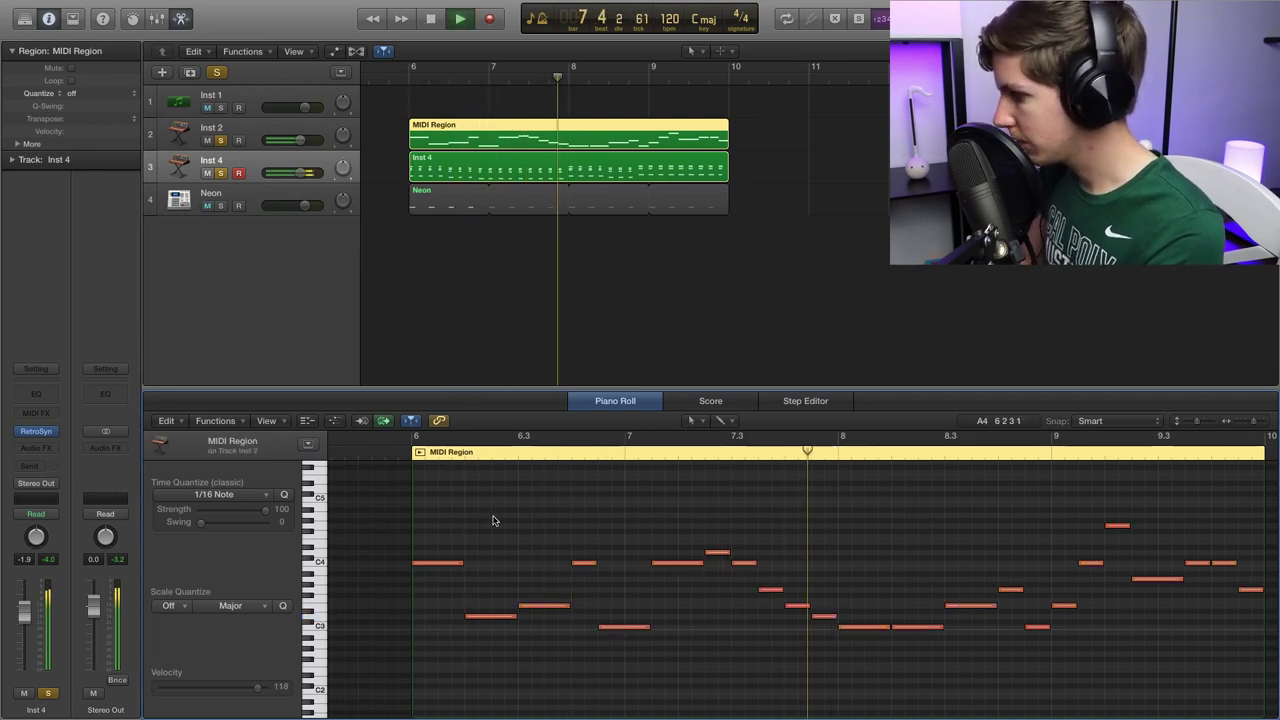
{"action": "key", "text": "space"}
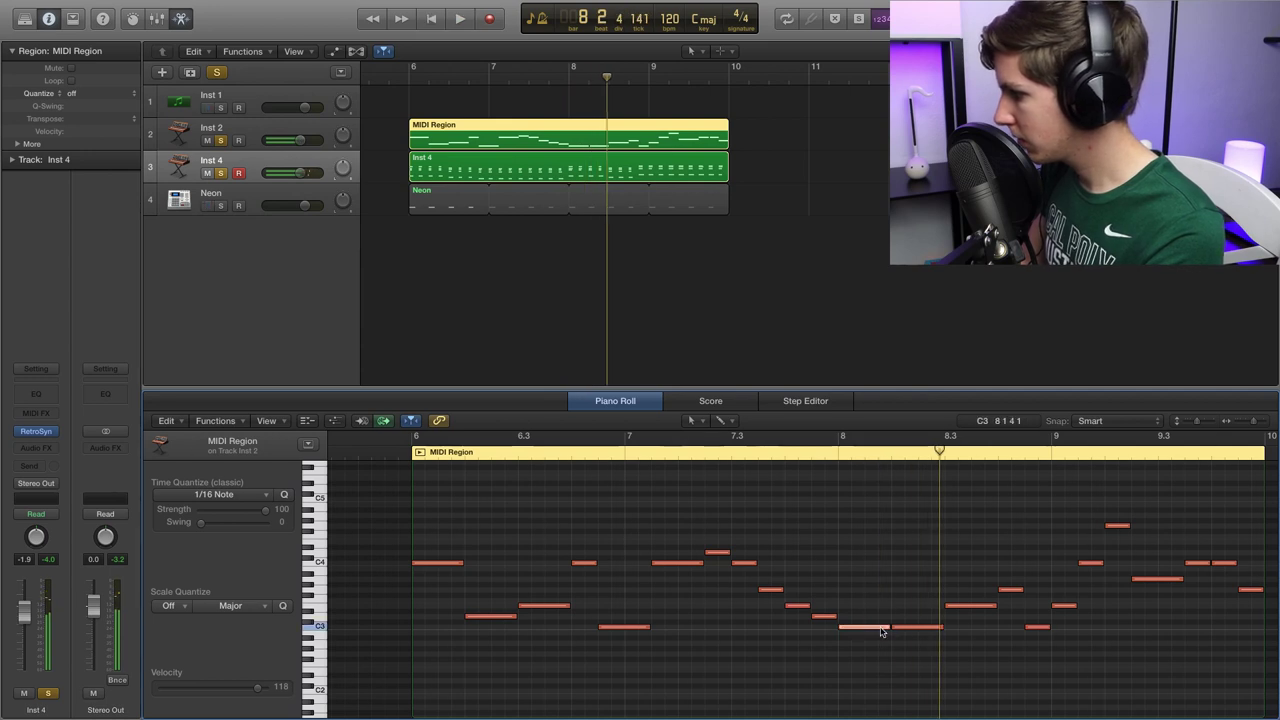
Raise the second C3 note in bar 8 to E3 and play the passage.
{"action": "left_click_drag", "start_coordinate": [911, 631], "coordinate": [911, 608]}
{"action": "key", "text": "space"}
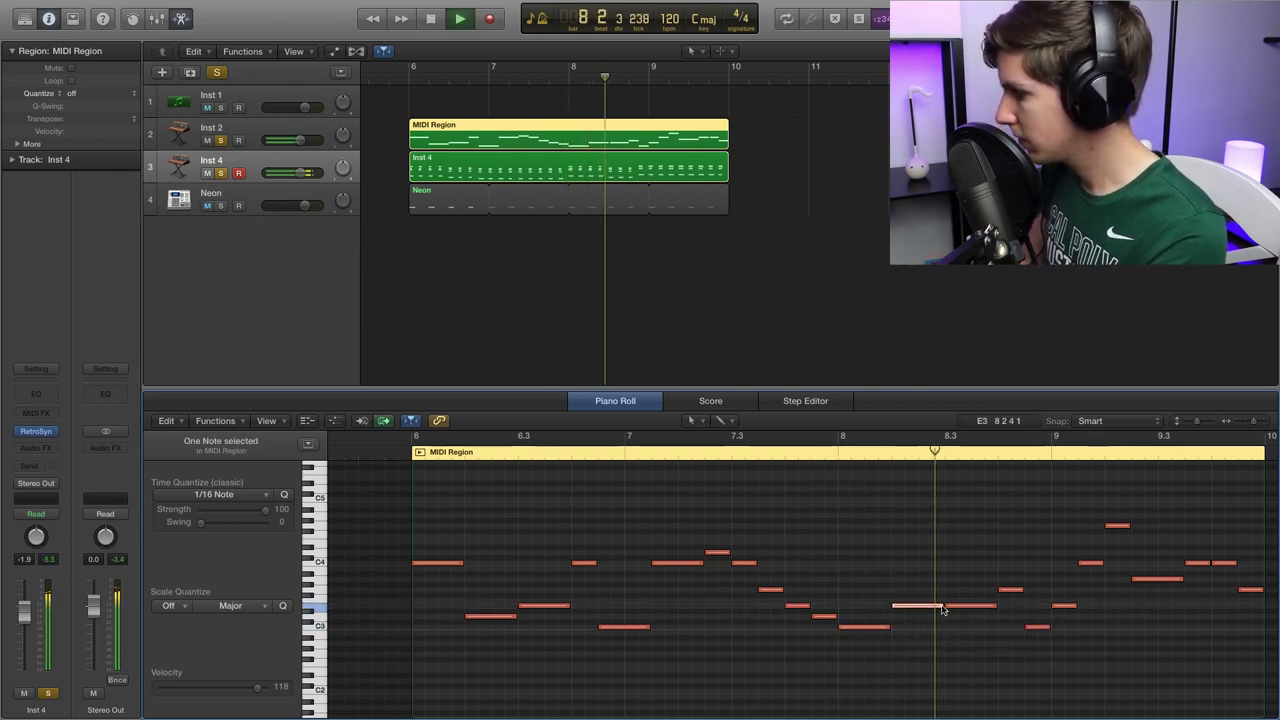
Lower the third melody note of bar 8 to D3 and play the passage.
{"action": "left_click_drag", "start_coordinate": [955, 609], "coordinate": [956, 618]}
{"action": "left_click", "coordinate": [839, 452]}
{"action": "key", "text": "space"}
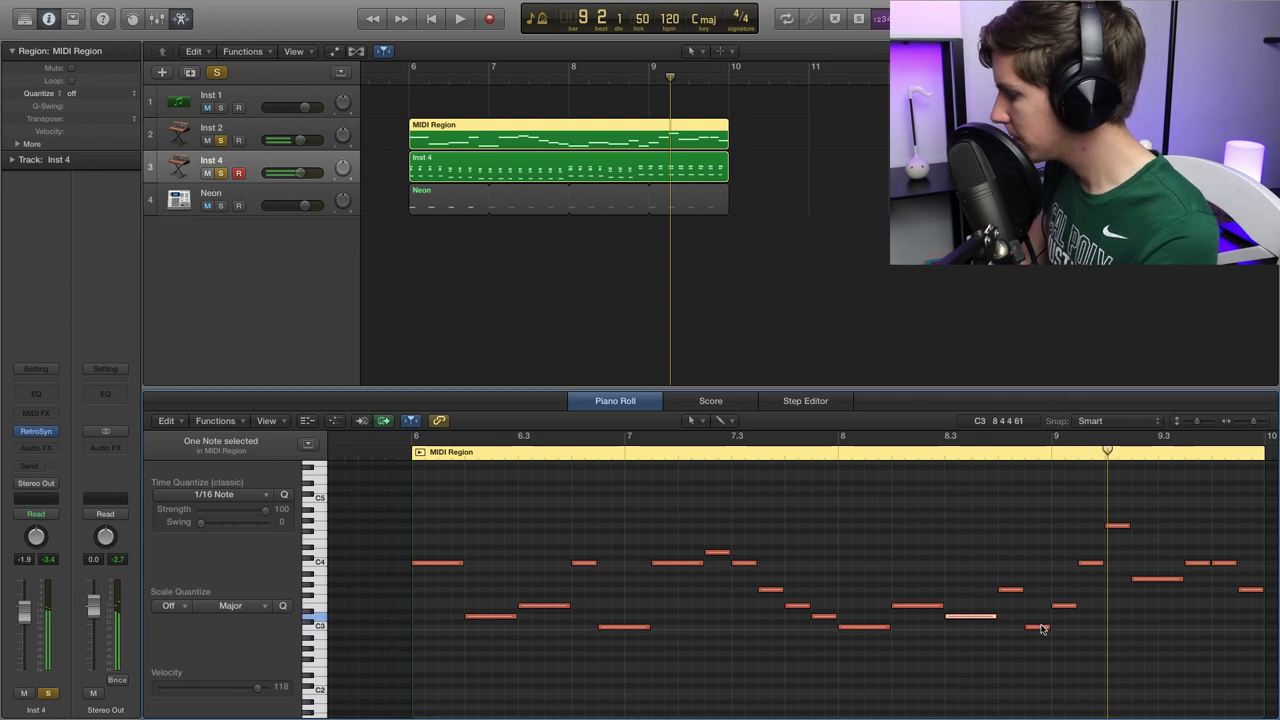
Lengthen the last C3 note of bar 8 to about one beat, over the first note of bar 9, and play the passage.
{"action": "left_click_drag", "start_coordinate": [1047, 627], "coordinate": [1077, 627]}
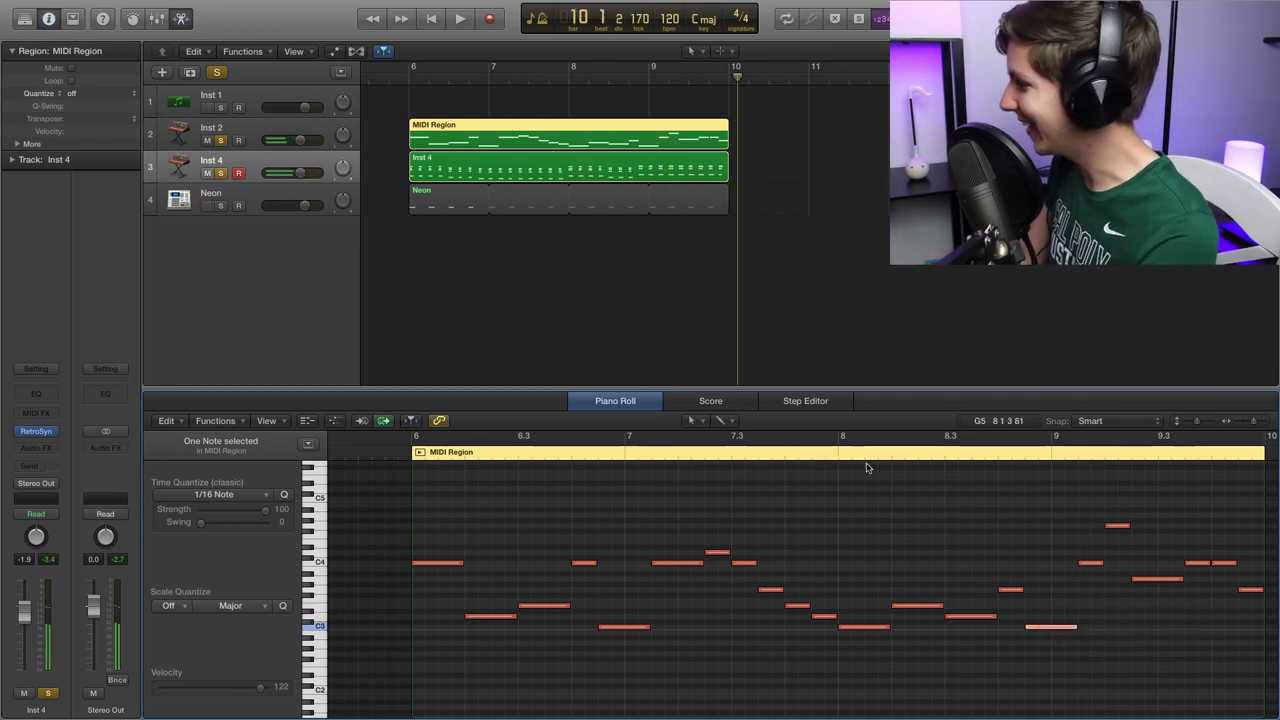
{"action": "key", "text": "space"}
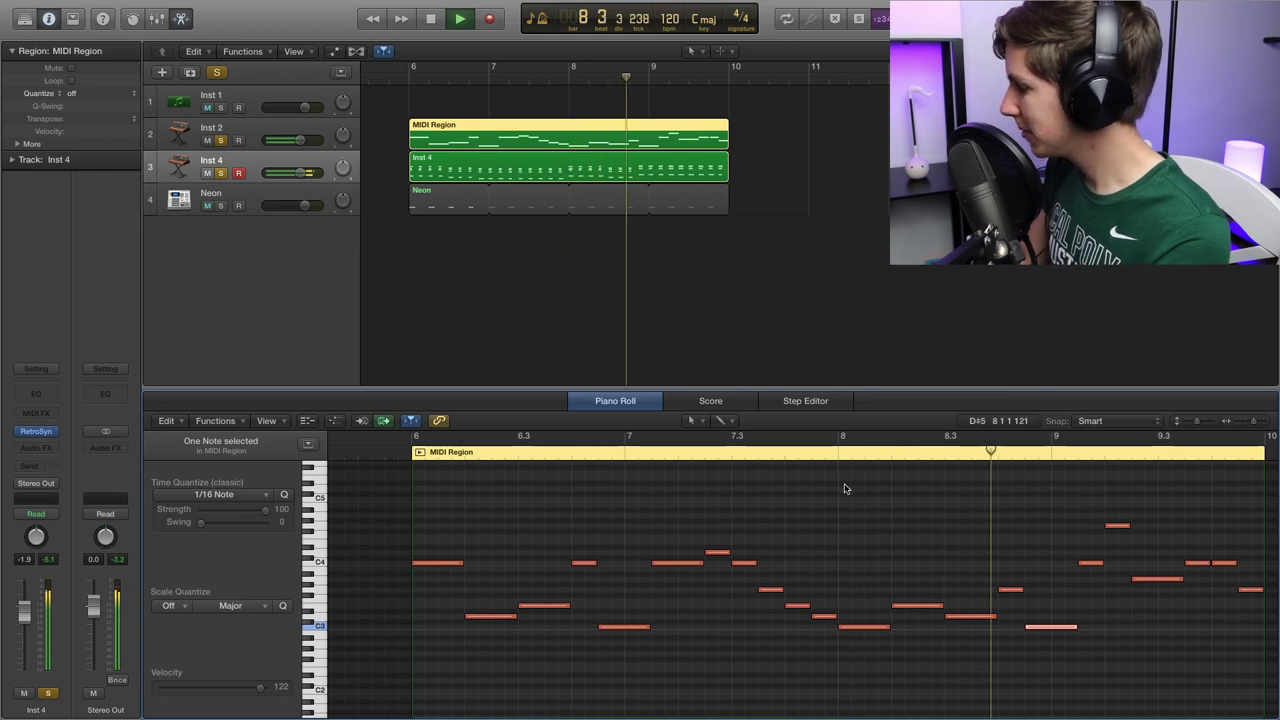
{"action": "scroll", "coordinate": [845, 488], "scroll_direction": "right", "scroll_amount": 2}
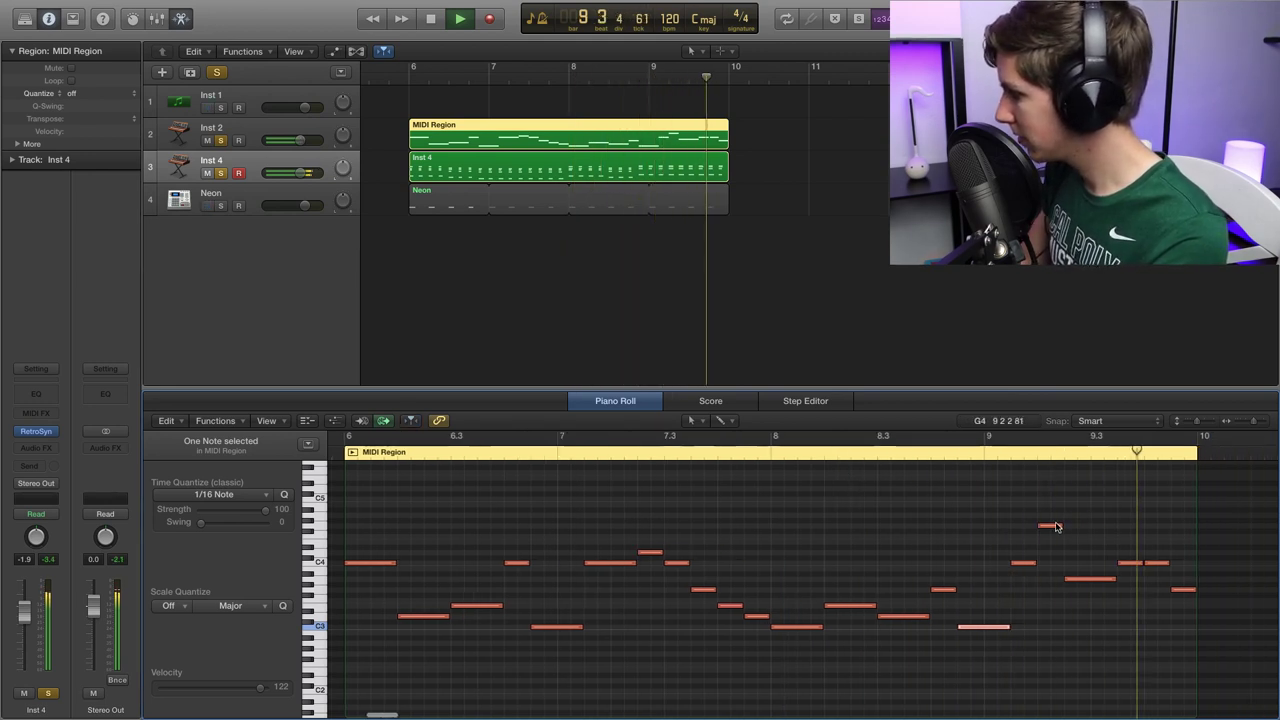
Set a cycle over bars 6 to 9 and play the loop with the Neon drums soloed alongside melody and chords.
{"action": "left_click_drag", "start_coordinate": [412, 66], "coordinate": [720, 76]}
{"action": "left_click", "coordinate": [207, 205]}
{"action": "key", "text": "space"}
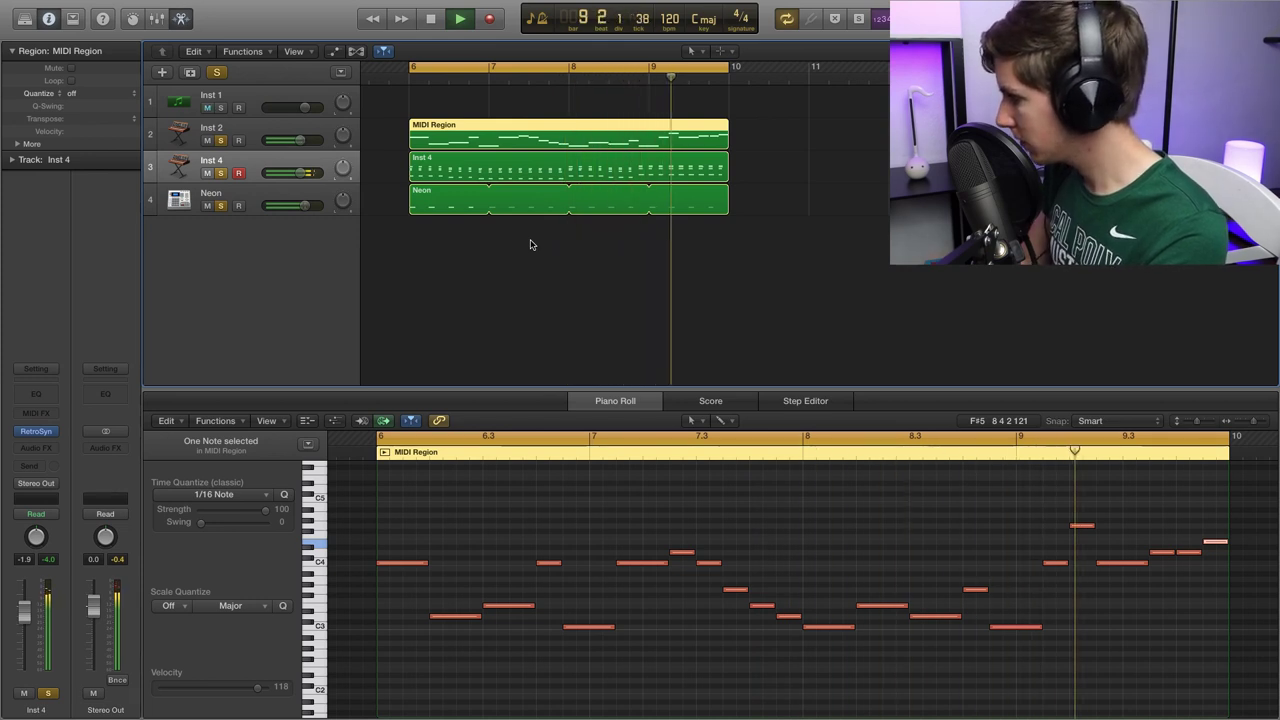
{"action": "left_click", "coordinate": [646, 512]}
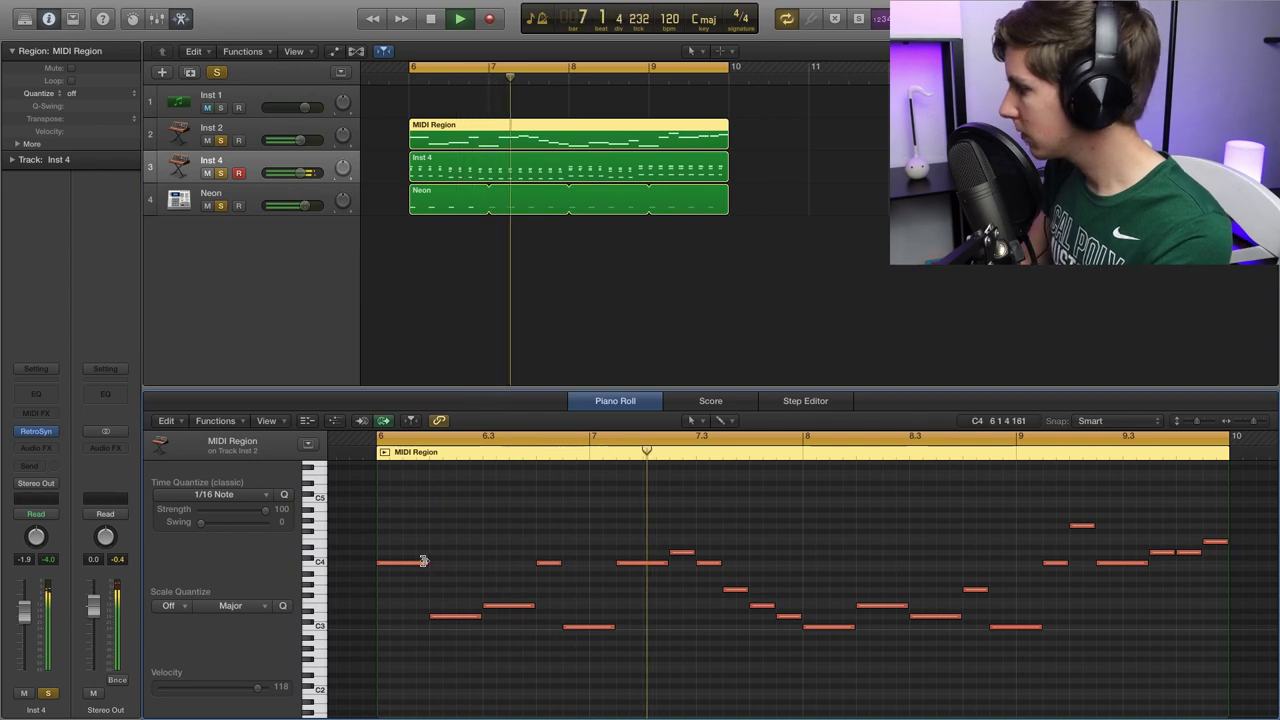
Hide the Piano Roll, look over the looping regions, and reopen the Inst 2 melody region that starts at bar 6.
{"action": "key", "text": "e"}
{"action": "left_click", "coordinate": [575, 401]}
{"action": "key", "text": "super+Right"}
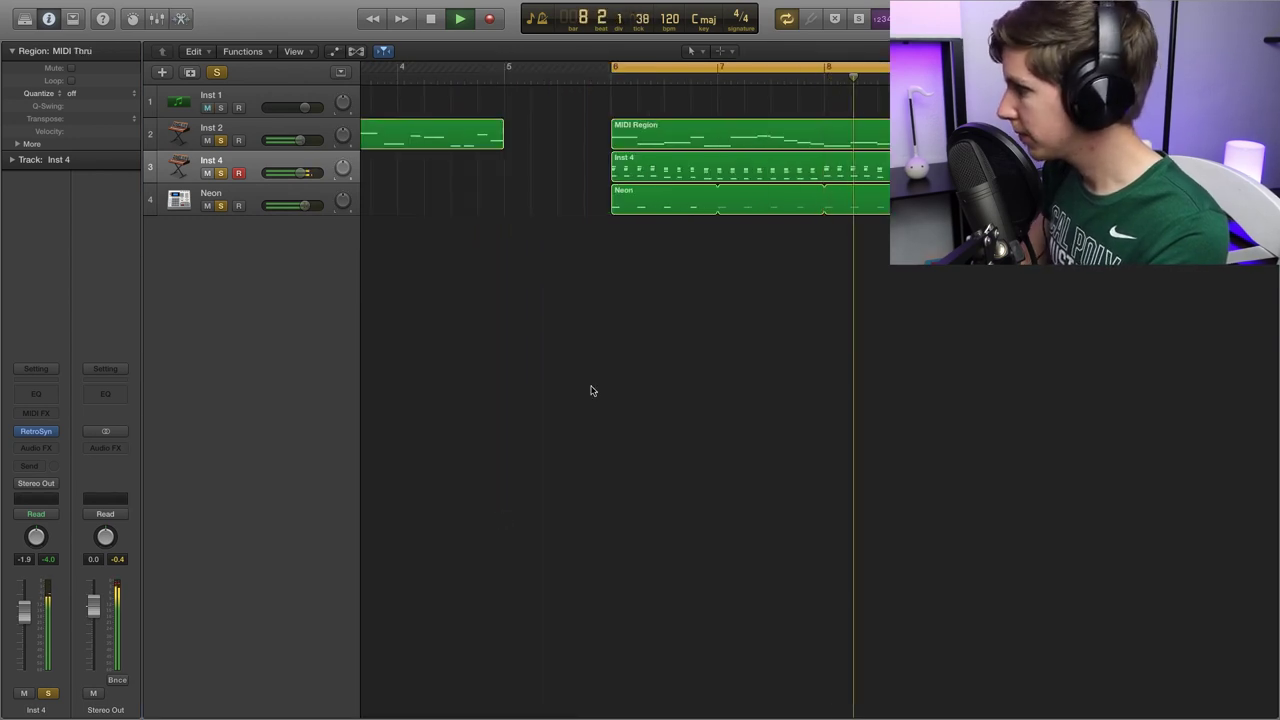
{"action": "scroll", "coordinate": [590, 390], "scroll_direction": "right", "scroll_amount": 3}
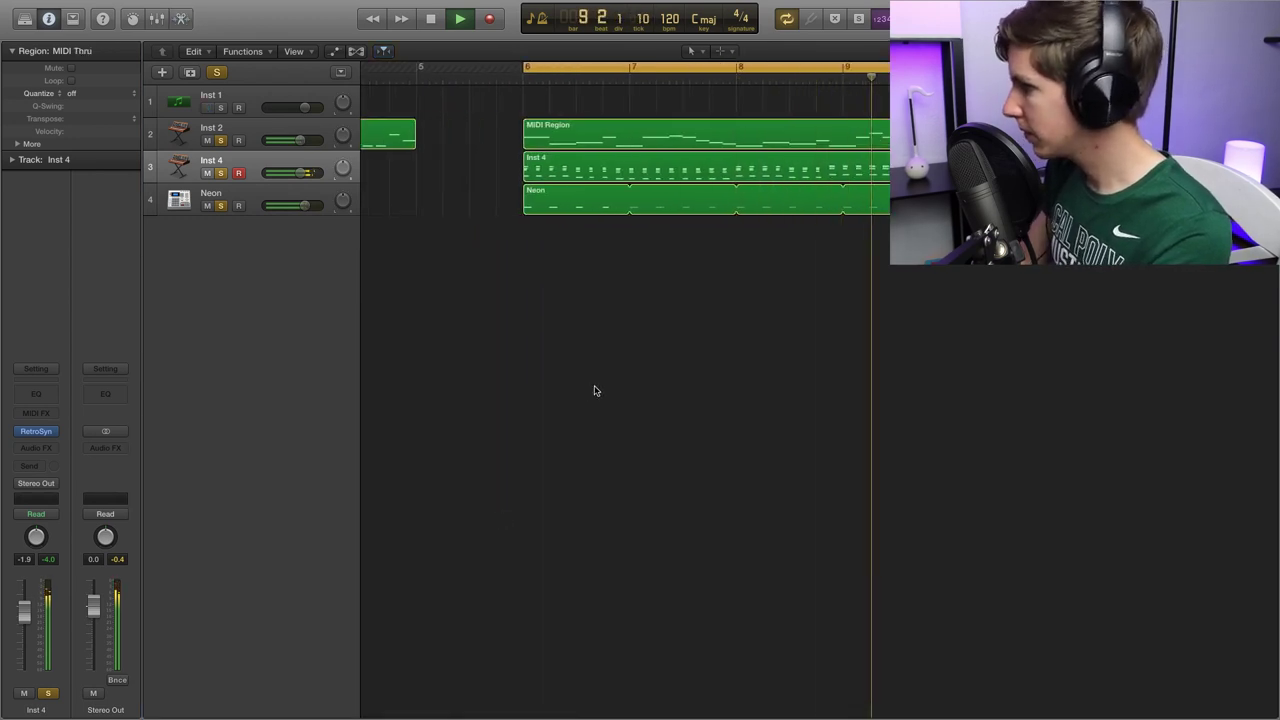
{"action": "double_click", "coordinate": [758, 141]}
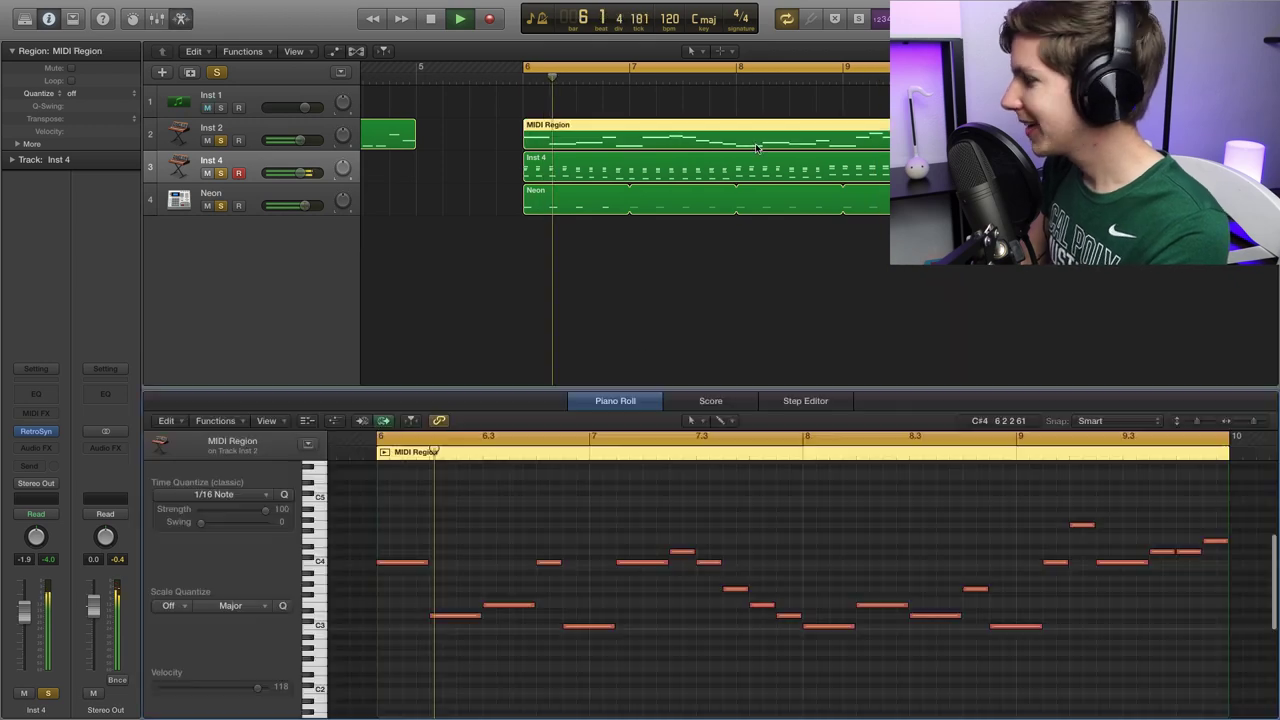
Halve the C4 note in the middle of bar 9, fill the freed space with an equally short A3 note, and play the result.
{"action": "key", "text": "space"}
{"action": "left_click_drag", "start_coordinate": [1143, 562], "coordinate": [1120, 563]}
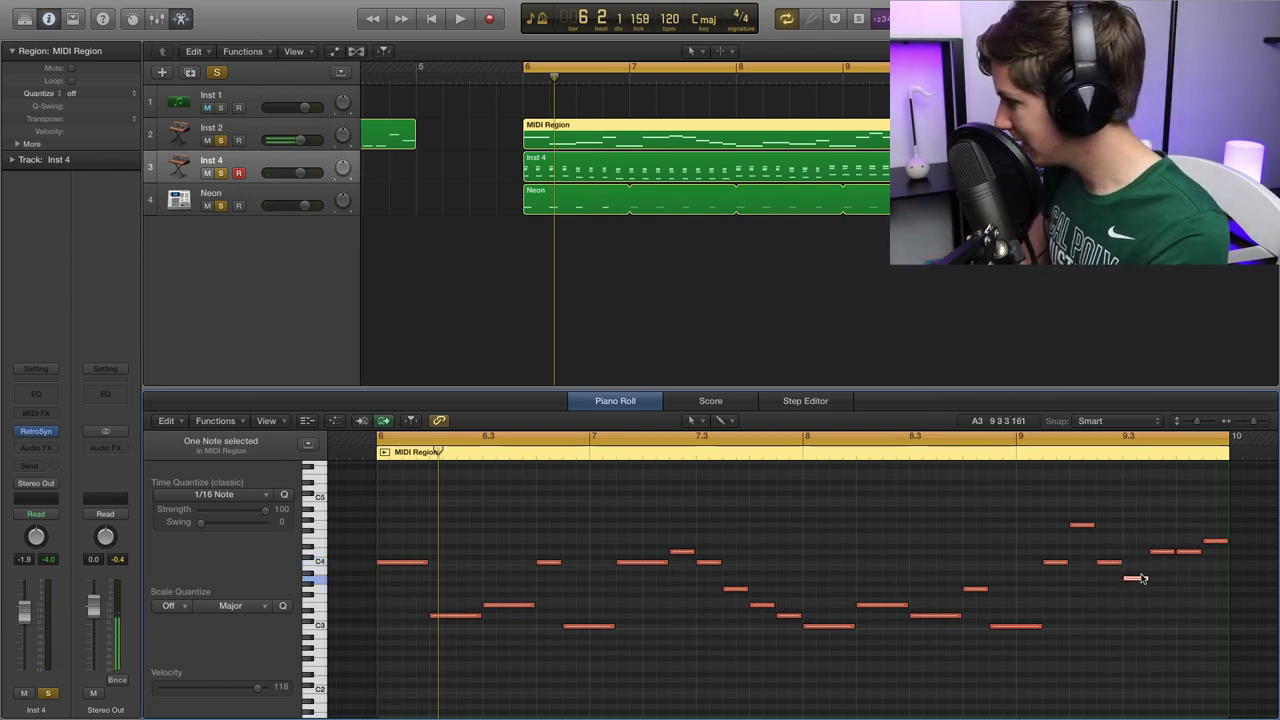
{"action": "left_click", "coordinate": [970, 443]}
{"action": "left_click", "coordinate": [962, 452]}
{"action": "key", "text": "space"}
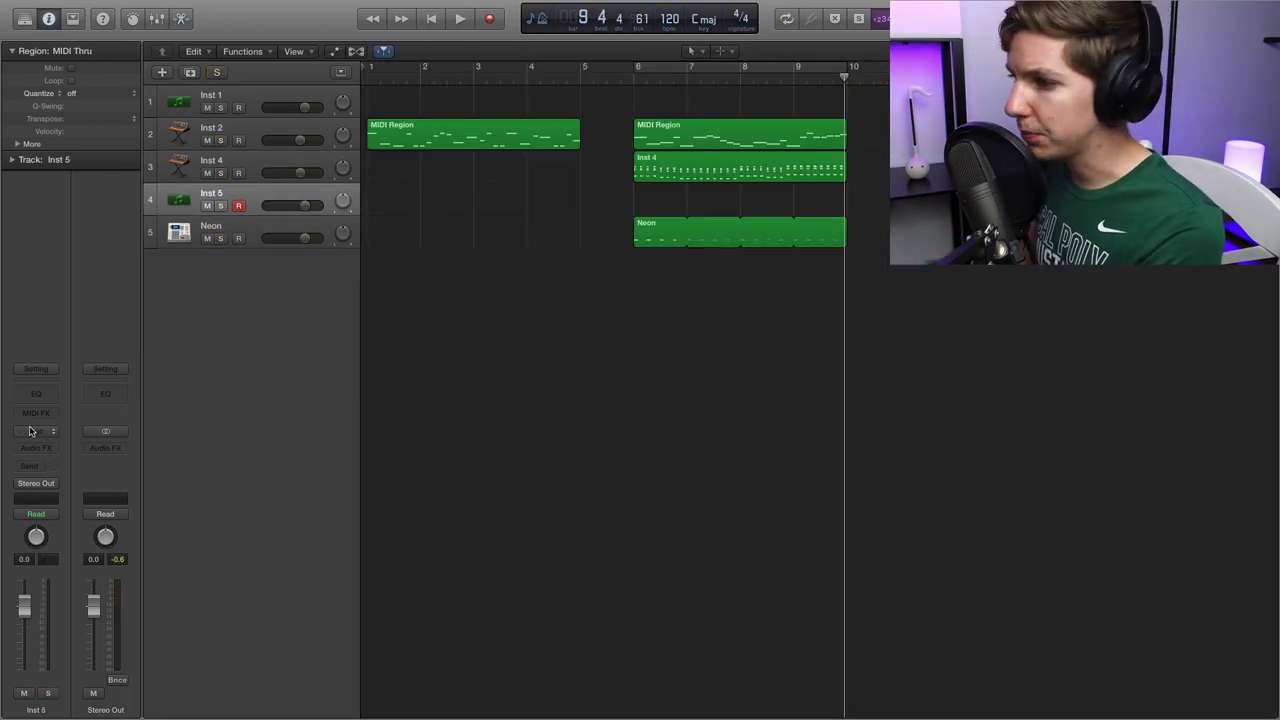
Load the Xfer Records Serum instrument on the Inst 5 track.
{"action": "left_click", "coordinate": [36, 431]}
{"action": "mouse_move", "coordinate": [117, 680]}
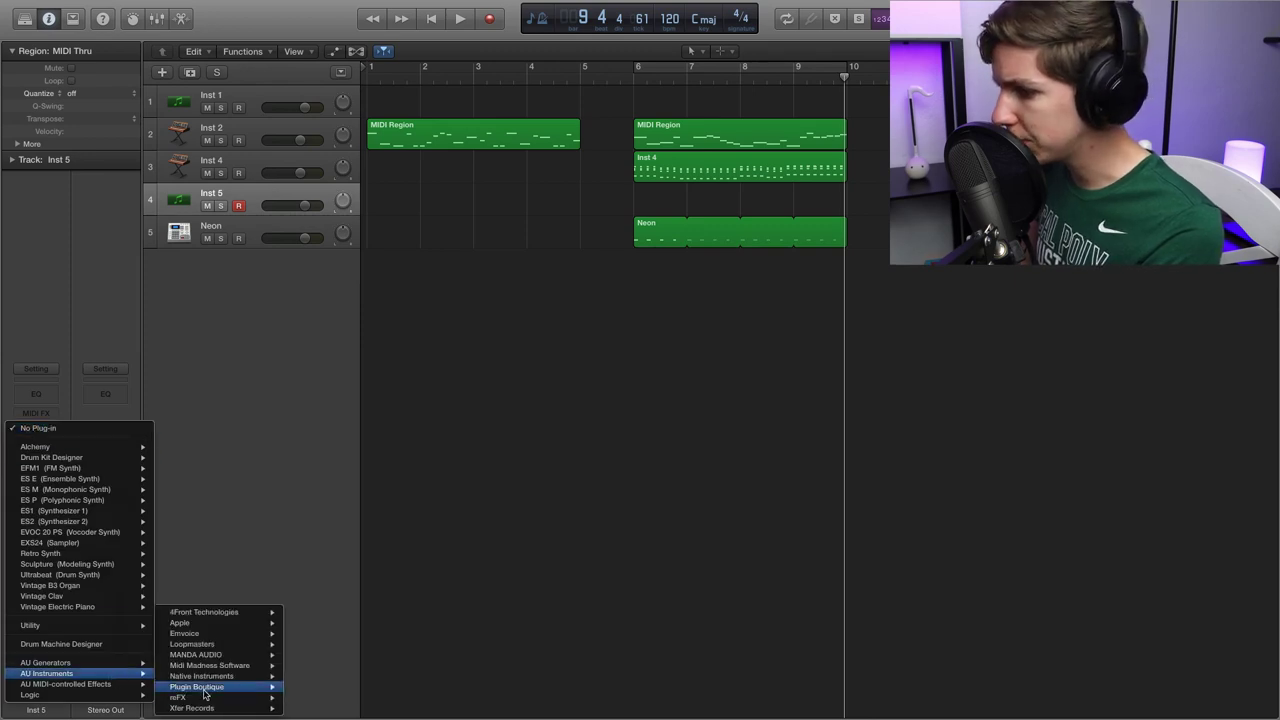
{"action": "mouse_move", "coordinate": [268, 708]}
{"action": "left_click", "coordinate": [386, 708]}
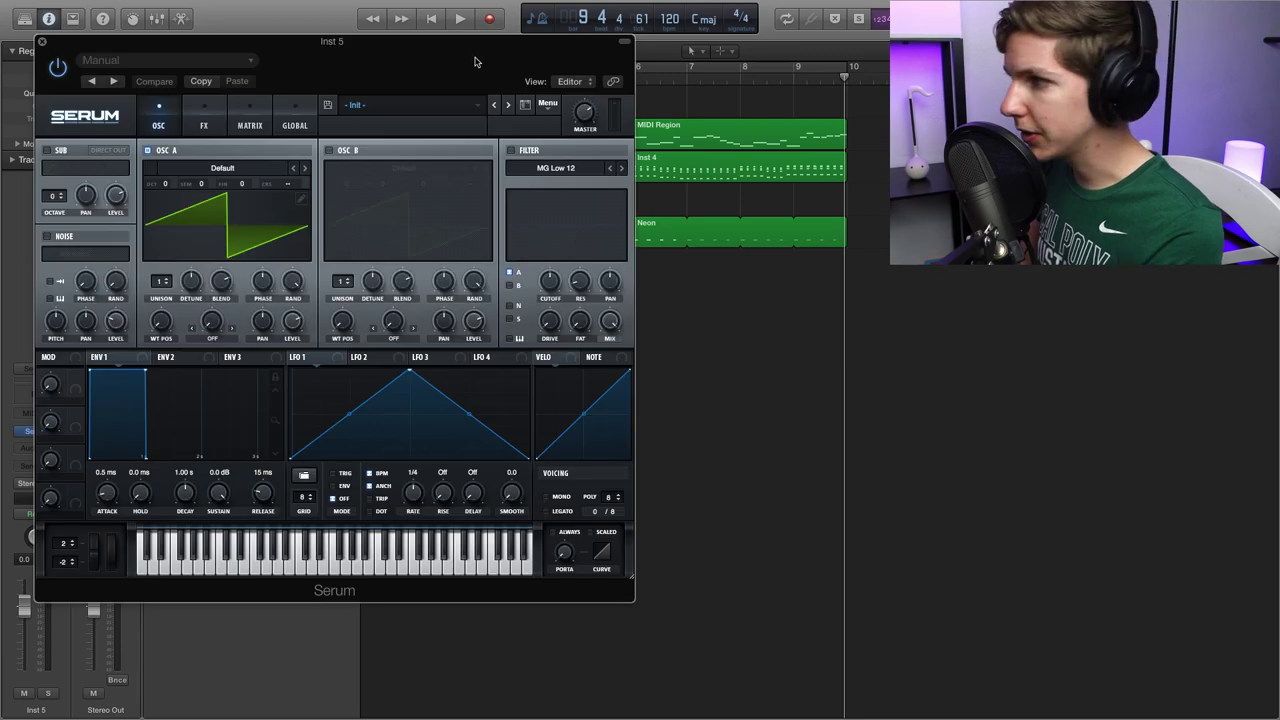
Enable Serum's filter and modulate its cutoff with LFO 1, shaped as a concave falling curve in ENV mode.
{"action": "left_click", "coordinate": [510, 150]}
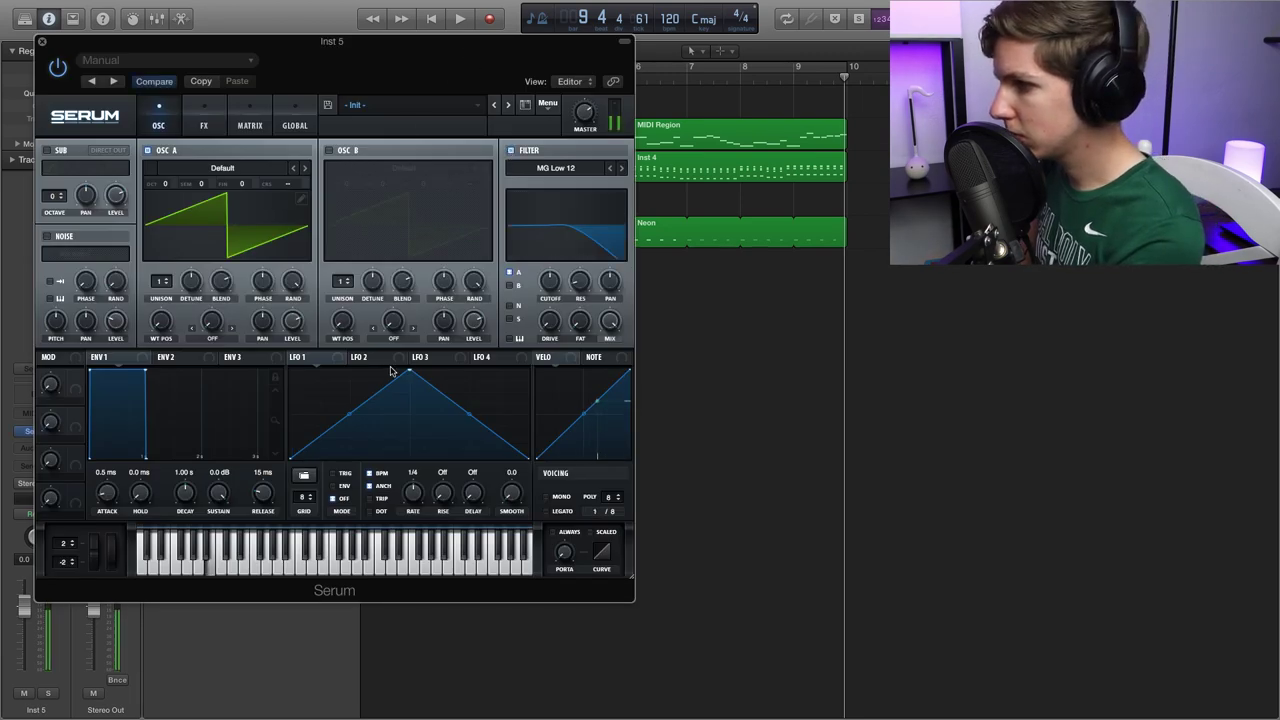
{"action": "left_click_drag", "start_coordinate": [406, 373], "coordinate": [290, 370]}
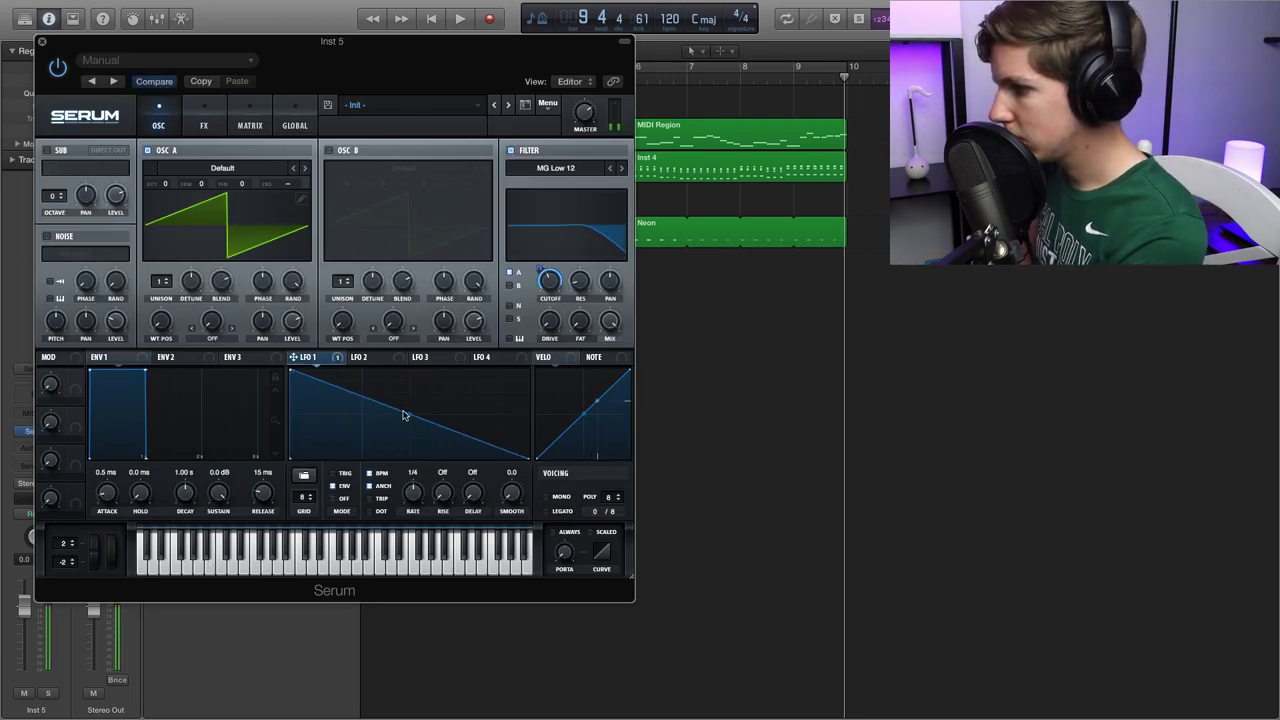
{"action": "mouse_move", "coordinate": [406, 414]}
{"action": "left_mouse_down"}
{"action": "mouse_move", "coordinate": [397, 431]}
{"action": "mouse_move", "coordinate": [406, 416]}
{"action": "left_mouse_up"}
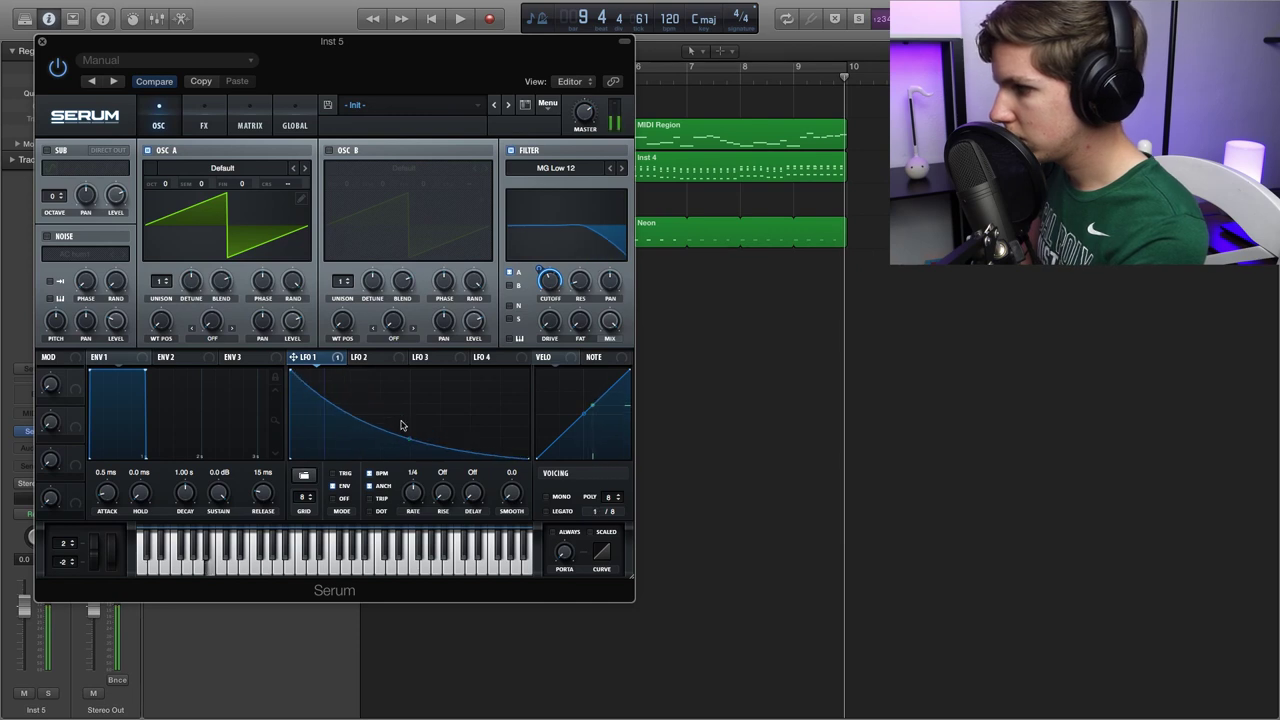
Set OSC A to 13 unison voices, enable OSC B one octave up with 16 voices, and adjust OSC B's detune and level.
{"action": "left_click_drag", "start_coordinate": [163, 282], "coordinate": [183, 217]}
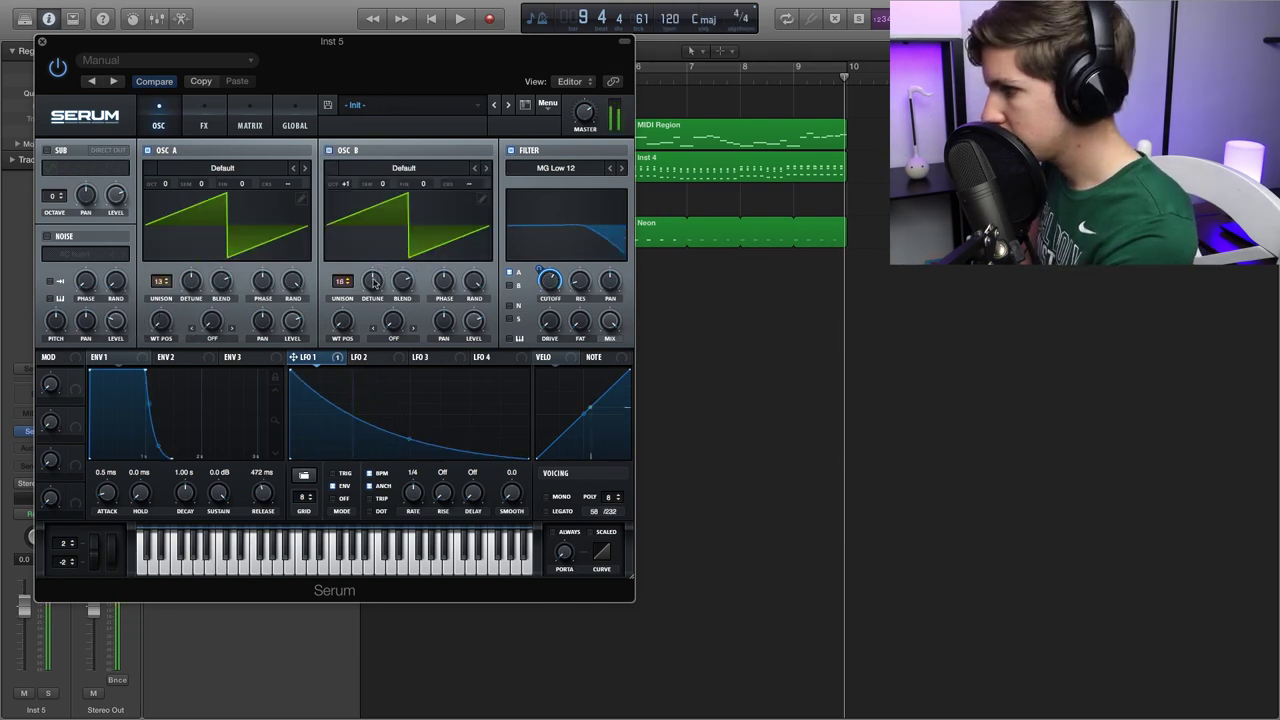
{"action": "mouse_move", "coordinate": [372, 282]}
{"action": "left_mouse_down"}
{"action": "mouse_move", "coordinate": [371, 298]}
{"action": "mouse_move", "coordinate": [371, 271]}
{"action": "left_mouse_up"}
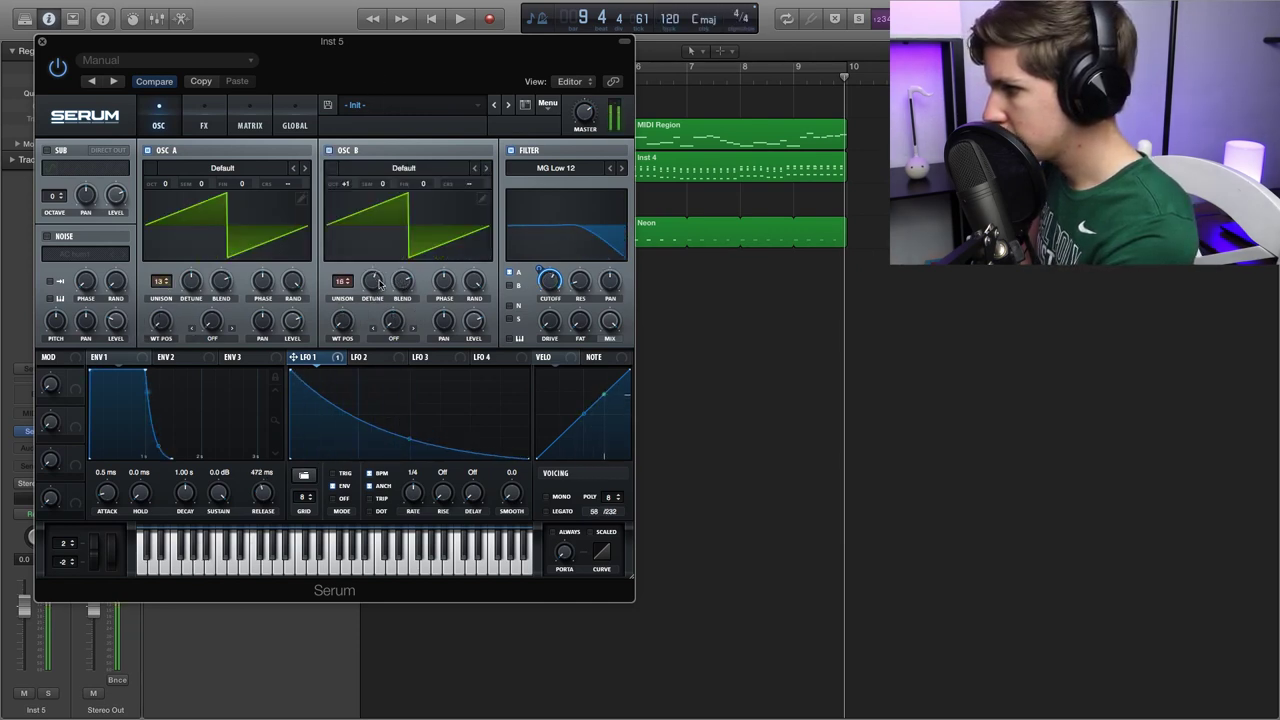
{"action": "left_click_drag", "start_coordinate": [473, 320], "coordinate": [473, 339]}
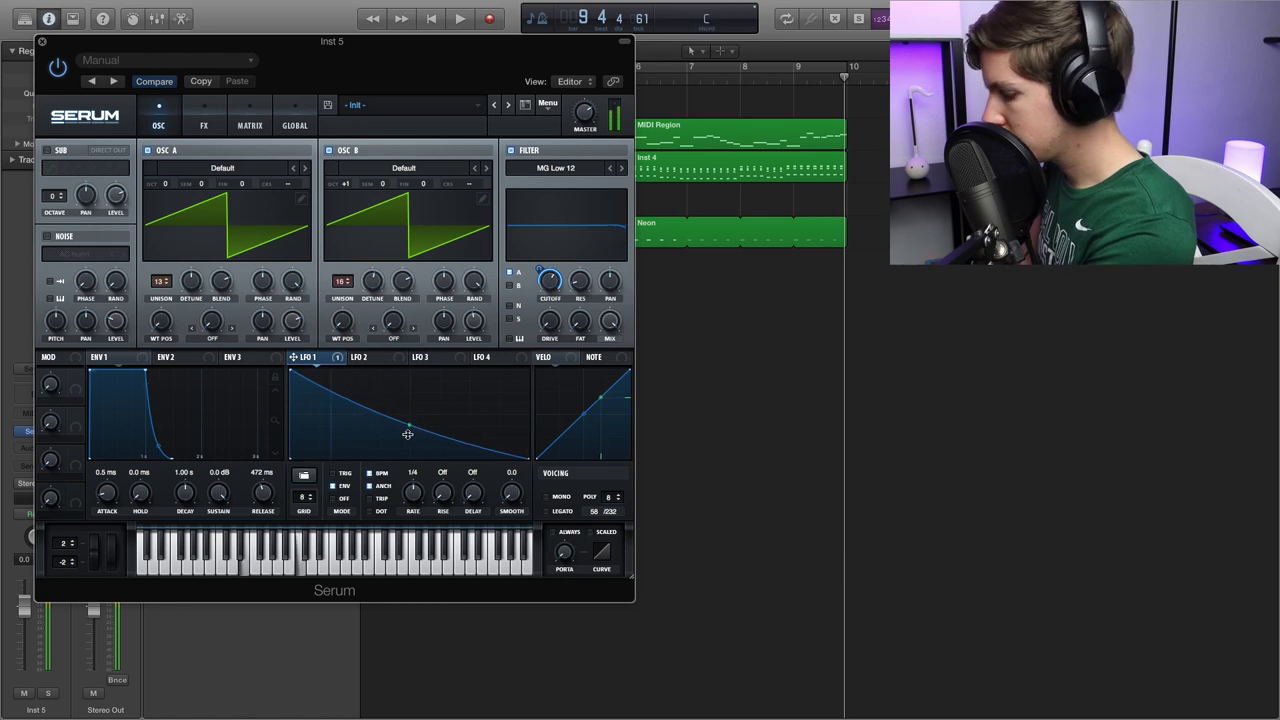
Play the Inst 5 chord region soloed, lower the track's volume to -3.2 dB, and set the tempo to 128.
{"action": "left_click", "coordinate": [221, 205]}
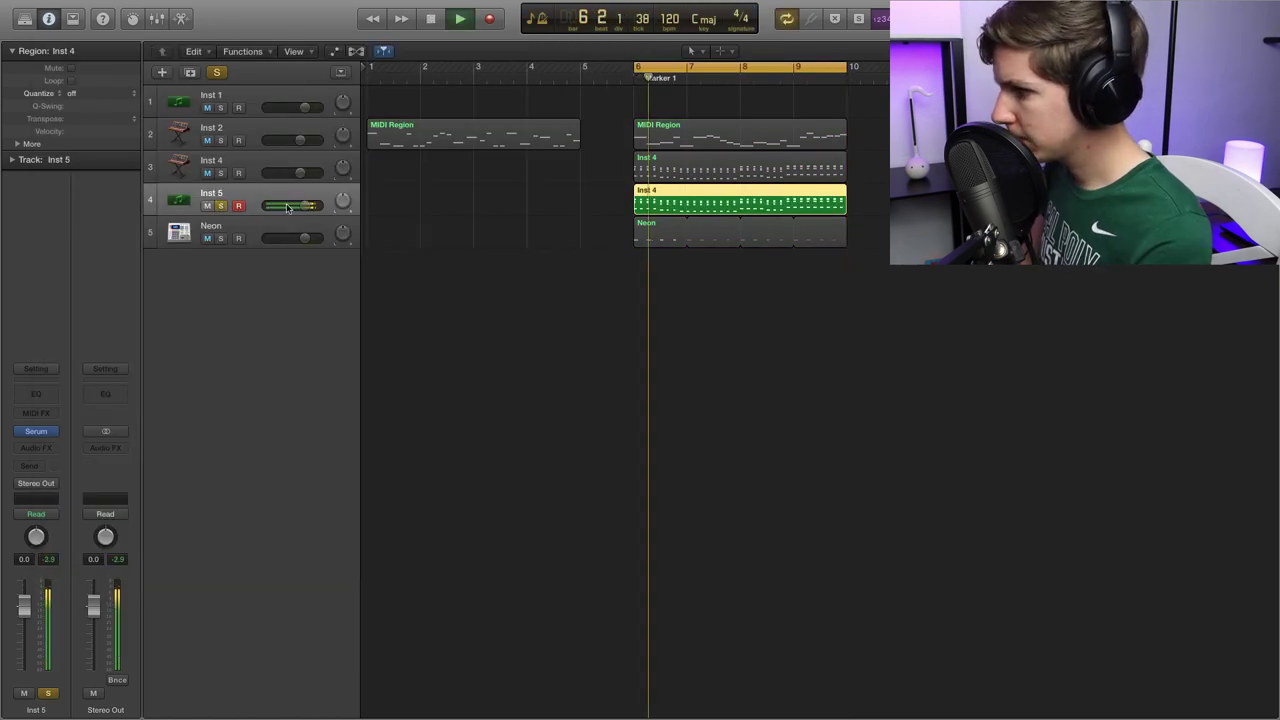
{"action": "left_click_drag", "start_coordinate": [304, 205], "coordinate": [297, 205]}
{"action": "key", "text": "space"}
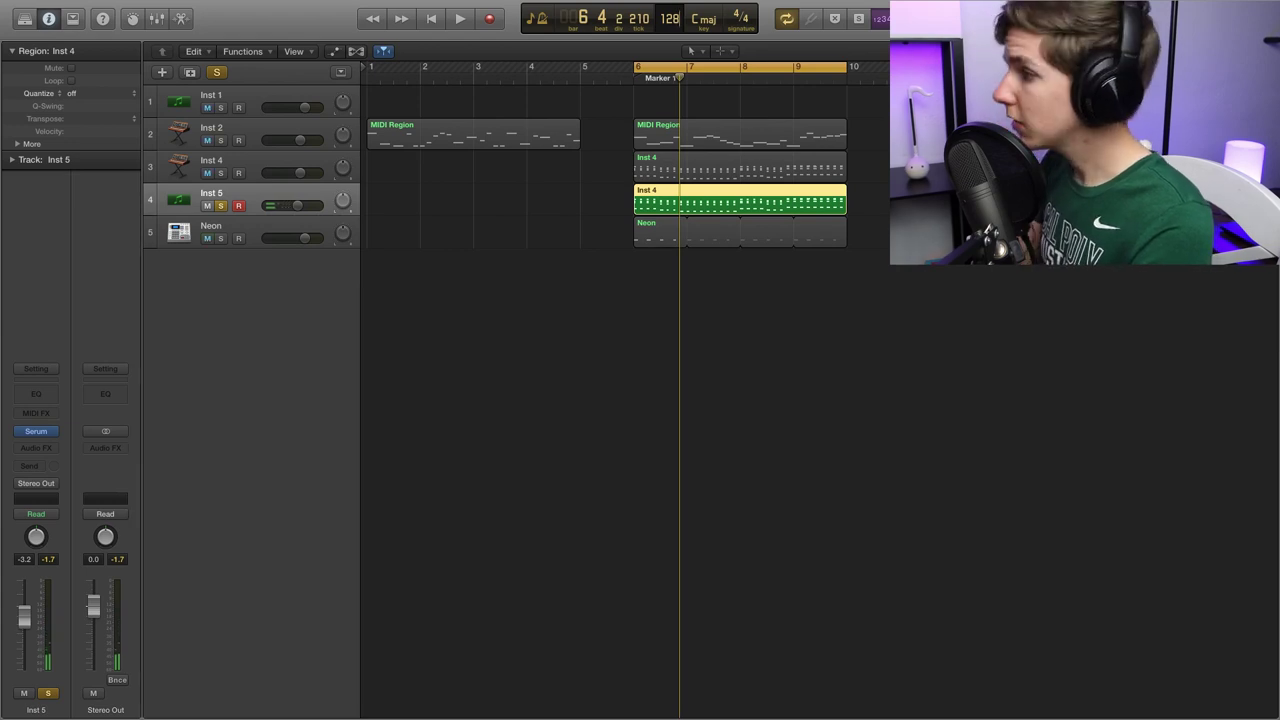
{"action": "left_click", "coordinate": [674, 22]}
{"action": "left_click", "coordinate": [737, 224]}
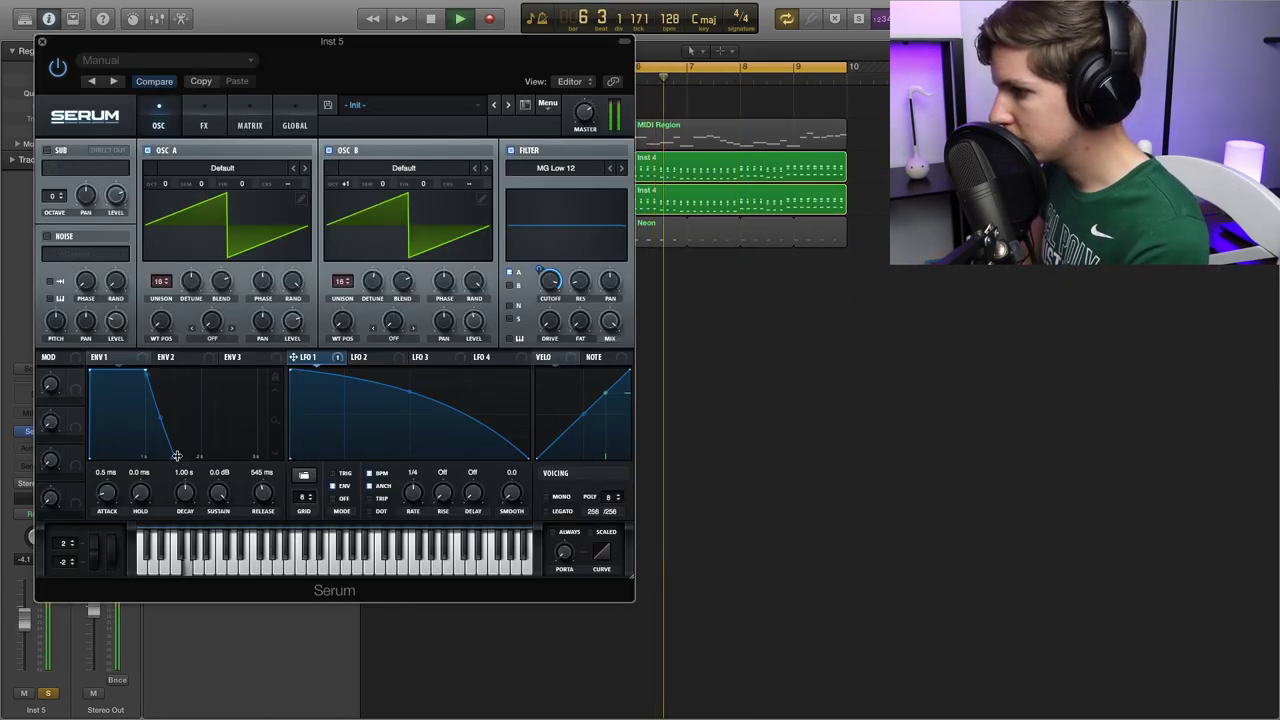
Set Serum's Env 1 release to 441 ms, close the plug-in, and solo the Inst 2 melody track.
{"action": "left_click_drag", "start_coordinate": [176, 456], "coordinate": [170, 456]}
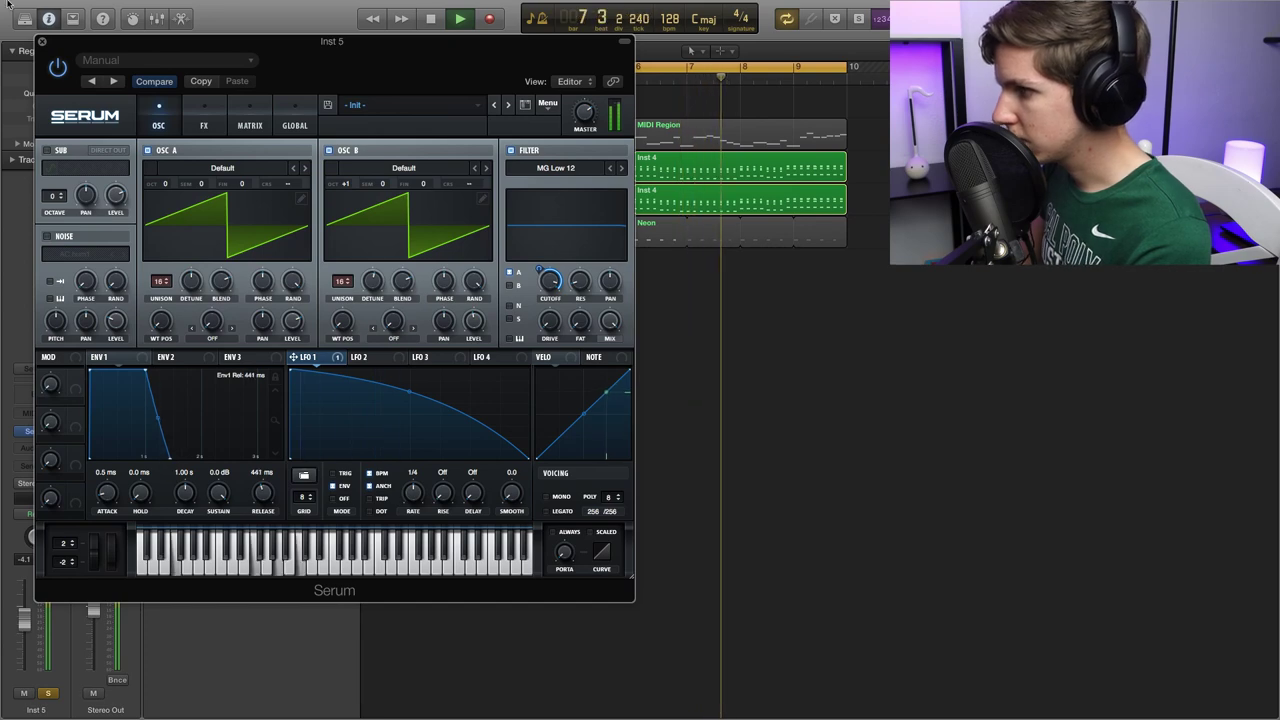
{"action": "left_click", "coordinate": [42, 41]}
{"action": "left_click", "coordinate": [221, 140]}
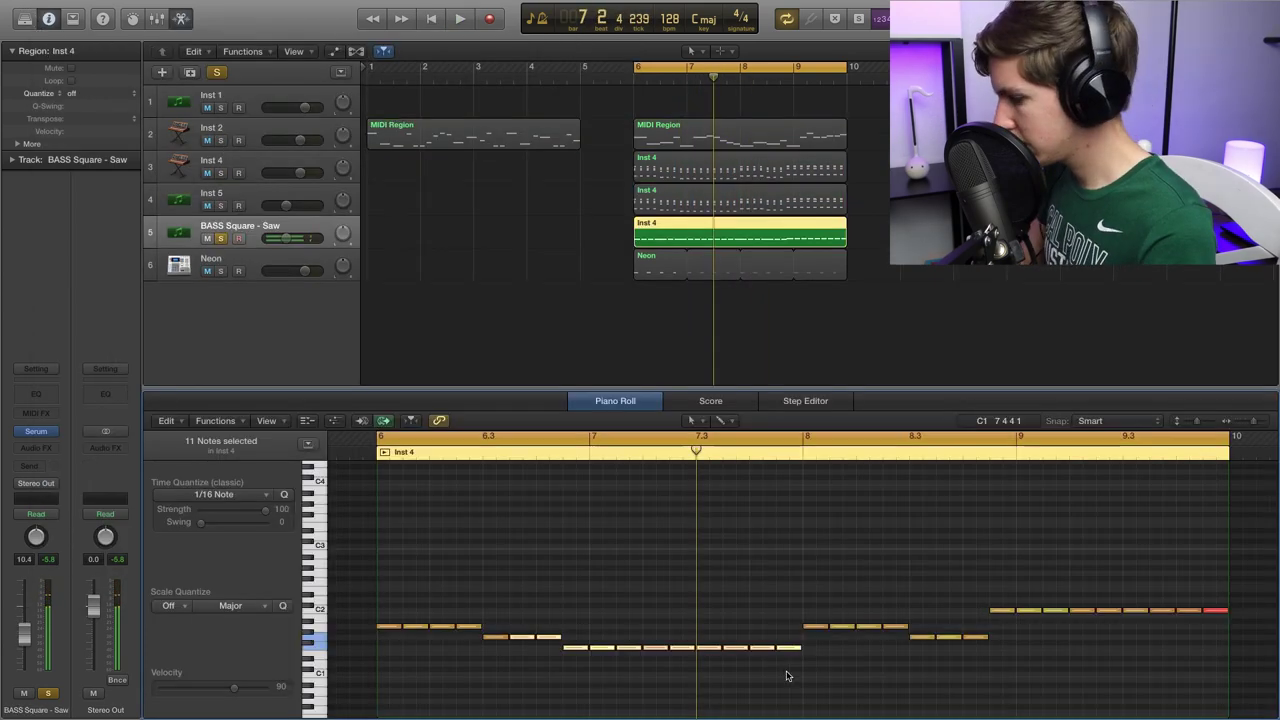
Raise the BASS Square - Saw notes from 6.3 to the end of bar 7 by an octave while the loop plays.
{"action": "key", "text": "shift+alt+Up"}
{"action": "key", "text": "space"}
{"action": "left_click", "coordinate": [543, 606]}
{"action": "left_click", "coordinate": [494, 636]}
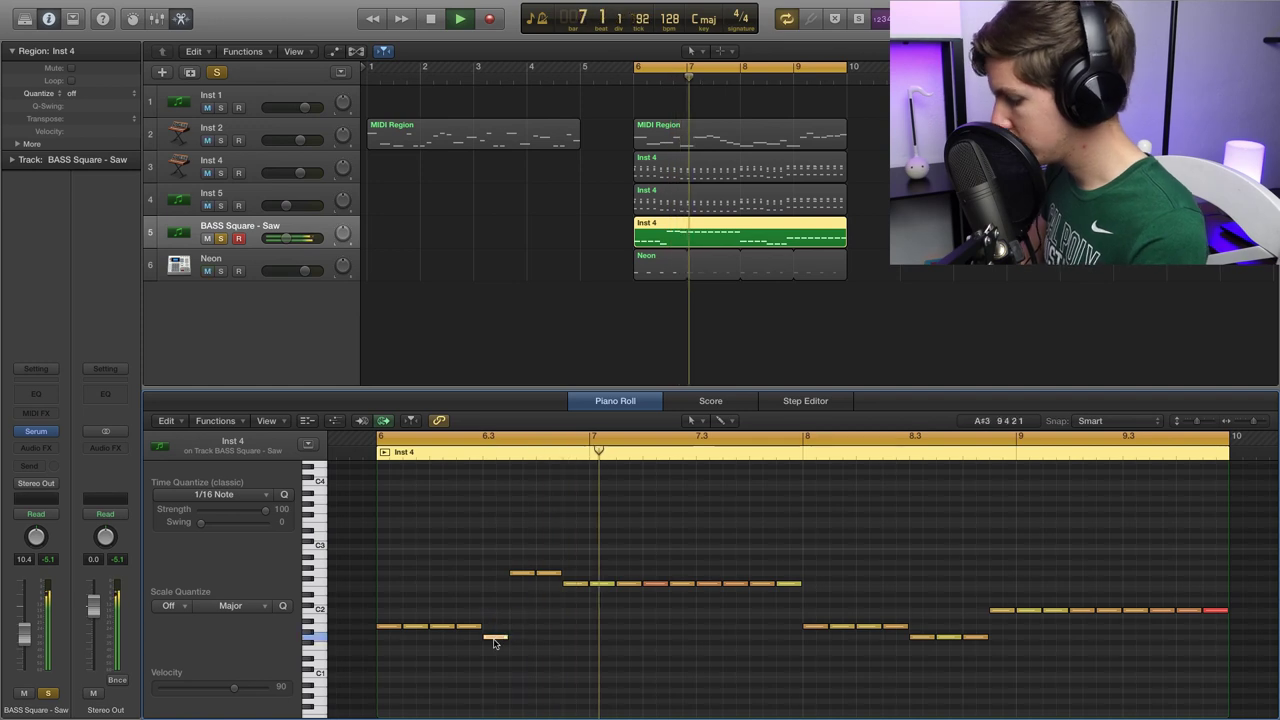
{"action": "key", "text": "shift+alt+Up"}
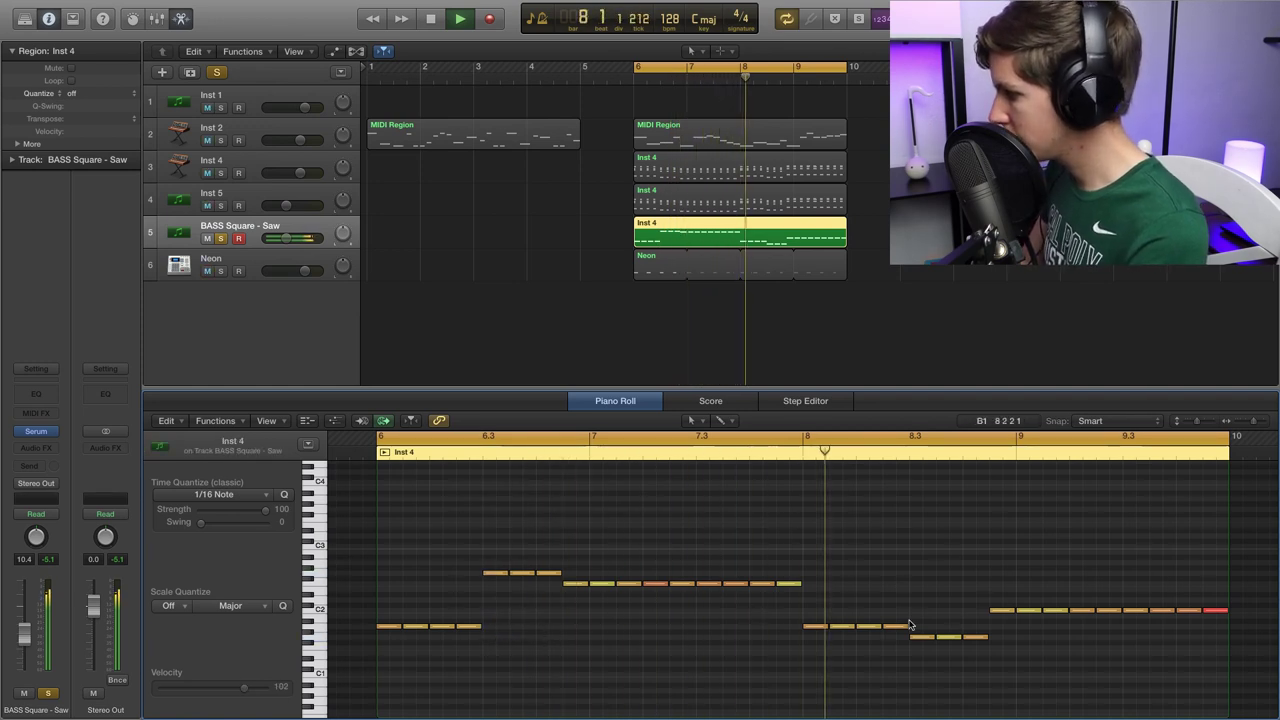
Raise the bass notes from bar 8 onward by an octave, and lower the closing run that leads through bar 9 back an octave.
{"action": "left_click_drag", "start_coordinate": [791, 617], "coordinate": [1266, 680]}
{"action": "left_click_drag", "start_coordinate": [1251, 587], "coordinate": [1000, 614]}
{"action": "key", "text": "shift+alt+Up"}
{"action": "left_click", "coordinate": [1005, 520]}
{"action": "left_click_drag", "start_coordinate": [1005, 520], "coordinate": [1214, 571]}
{"action": "key", "text": "shift+alt+Down"}
{"action": "left_click", "coordinate": [1148, 543]}
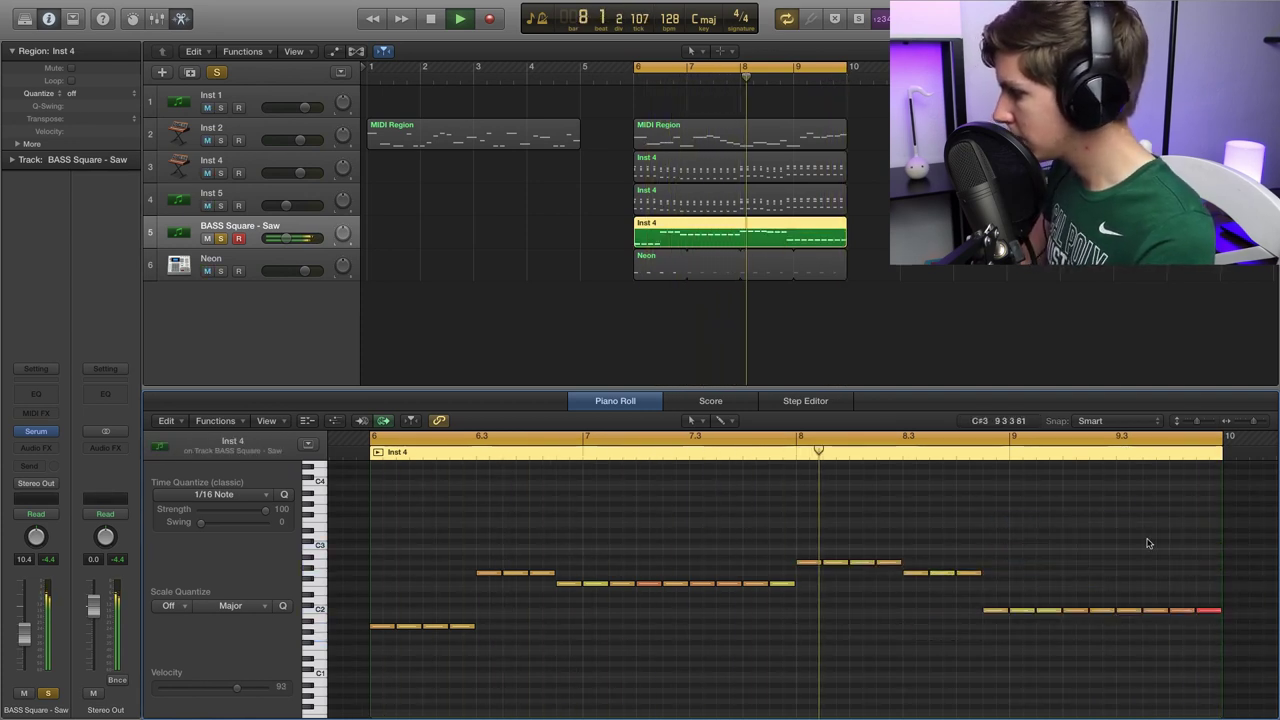
Hide the Piano Roll, add Inst 5, Inst 4 and Inst 2 to the soloed bass, and clear all solos to play every track.
{"action": "key", "text": "p"}
{"action": "left_click", "coordinate": [220, 205]}
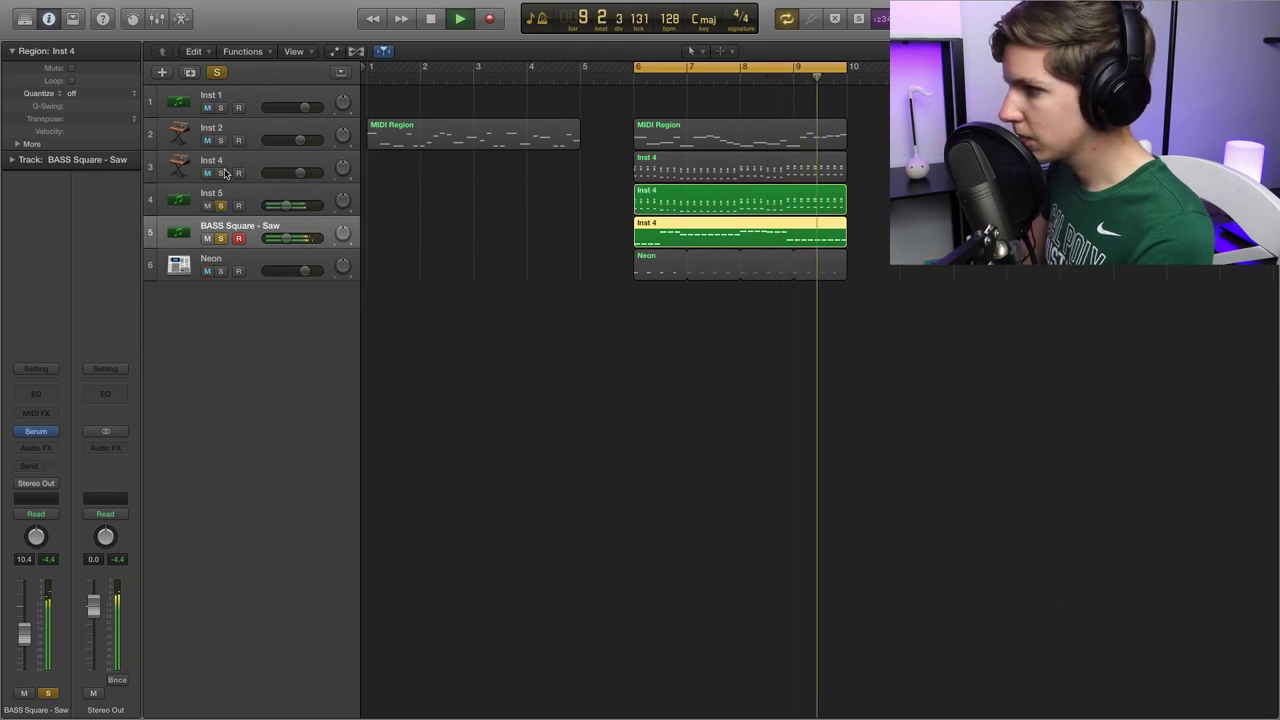
{"action": "left_click", "coordinate": [221, 173]}
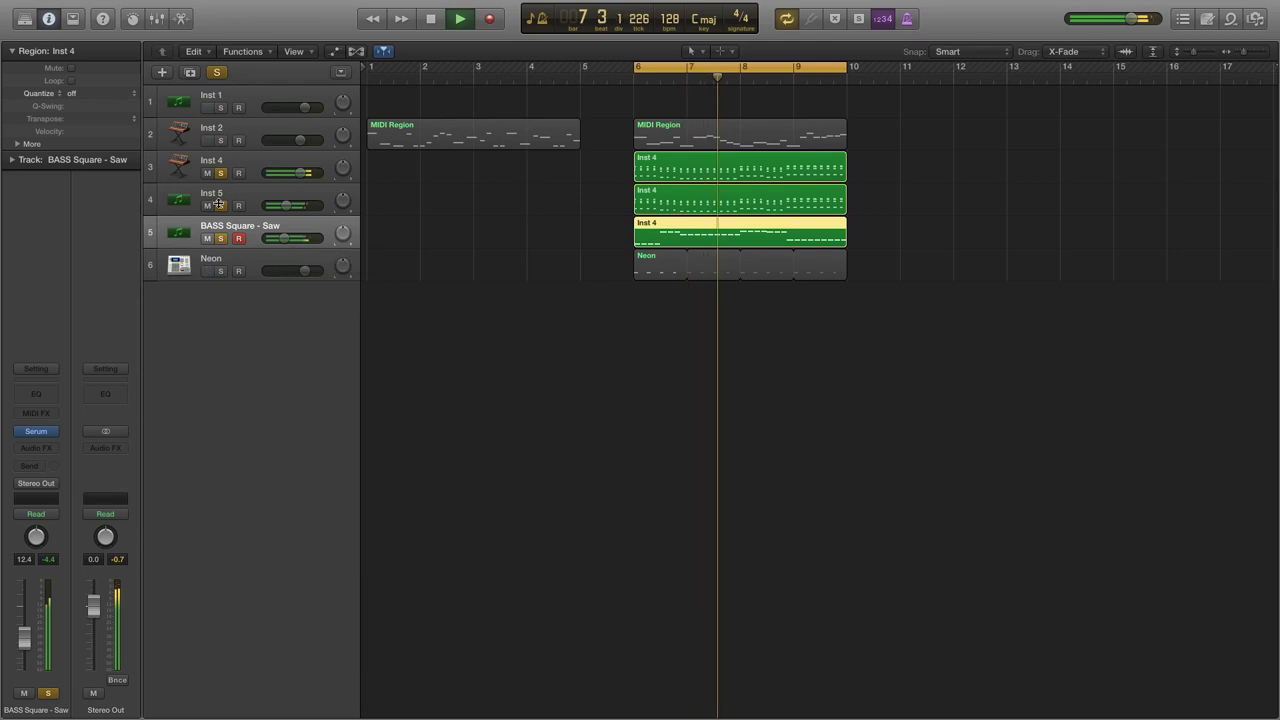
{"action": "left_click", "coordinate": [221, 140]}
{"action": "left_click", "coordinate": [217, 73]}
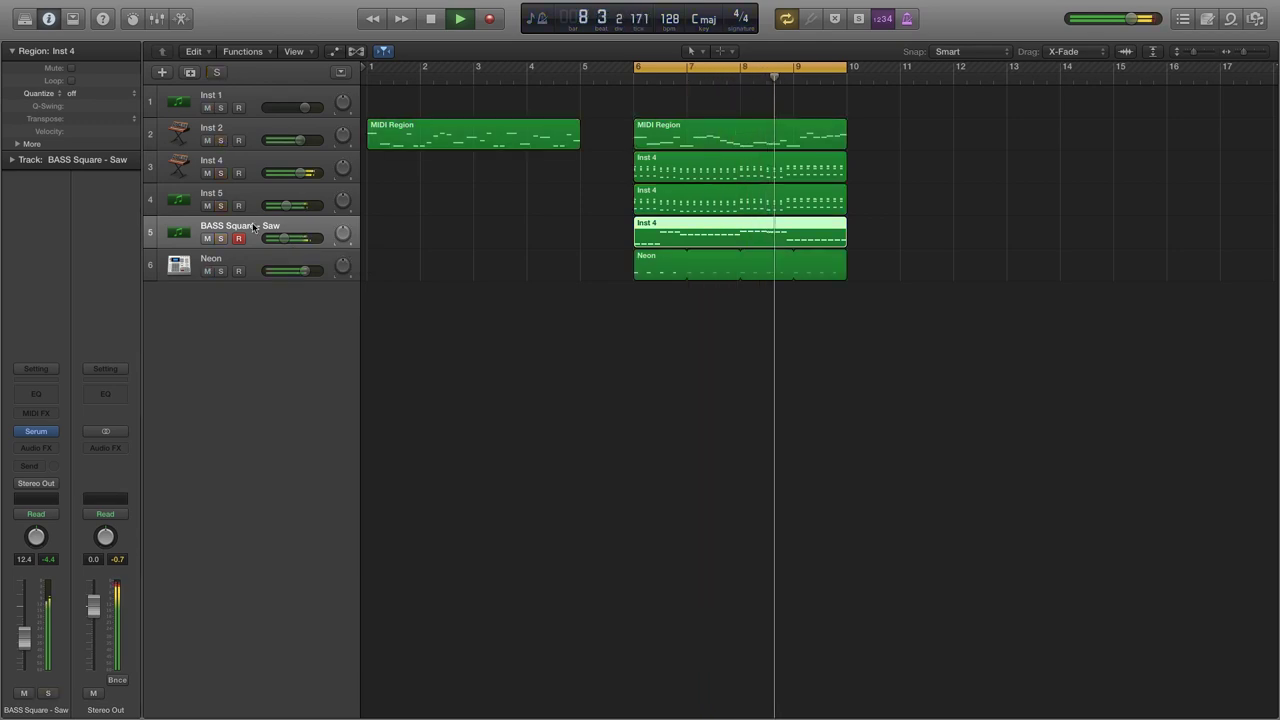
Duplicate the BASS Square - Saw track and load Serum's Prog House preset Mainstage on the copy.
{"action": "left_click", "coordinate": [191, 74]}
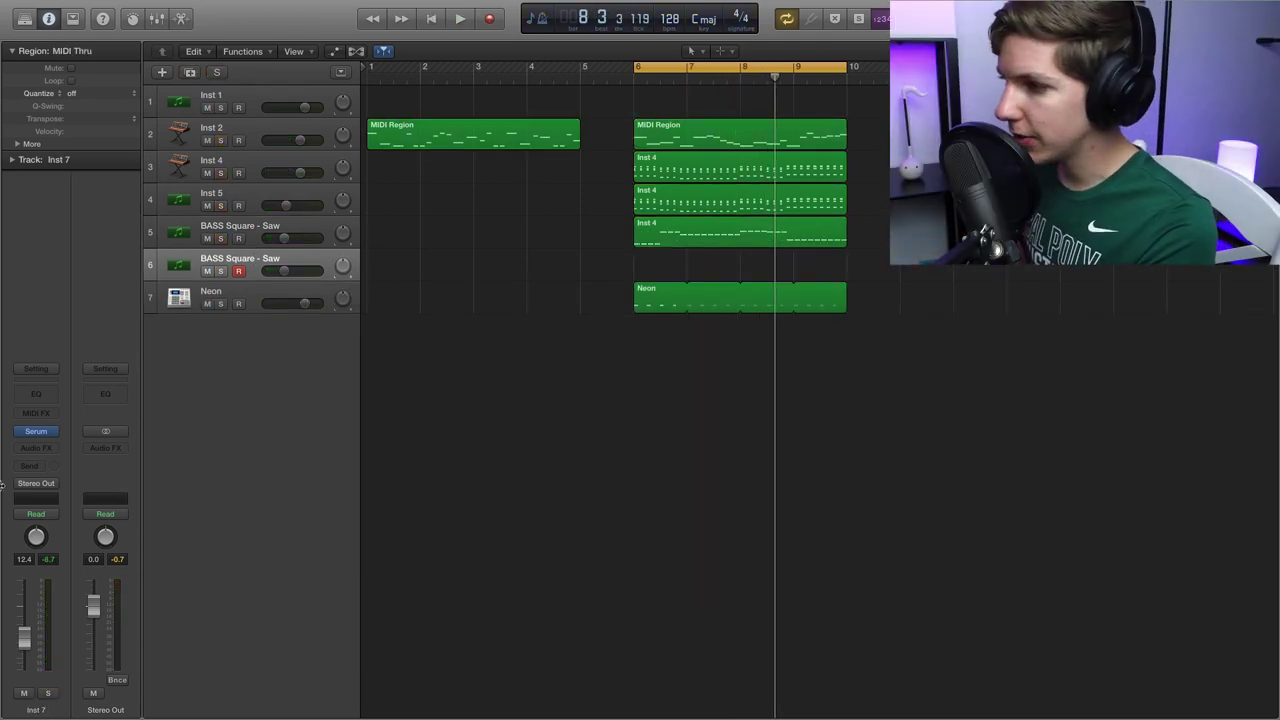
{"action": "left_click", "coordinate": [37, 432]}
{"action": "left_click_drag", "start_coordinate": [419, 70], "coordinate": [469, 80]}
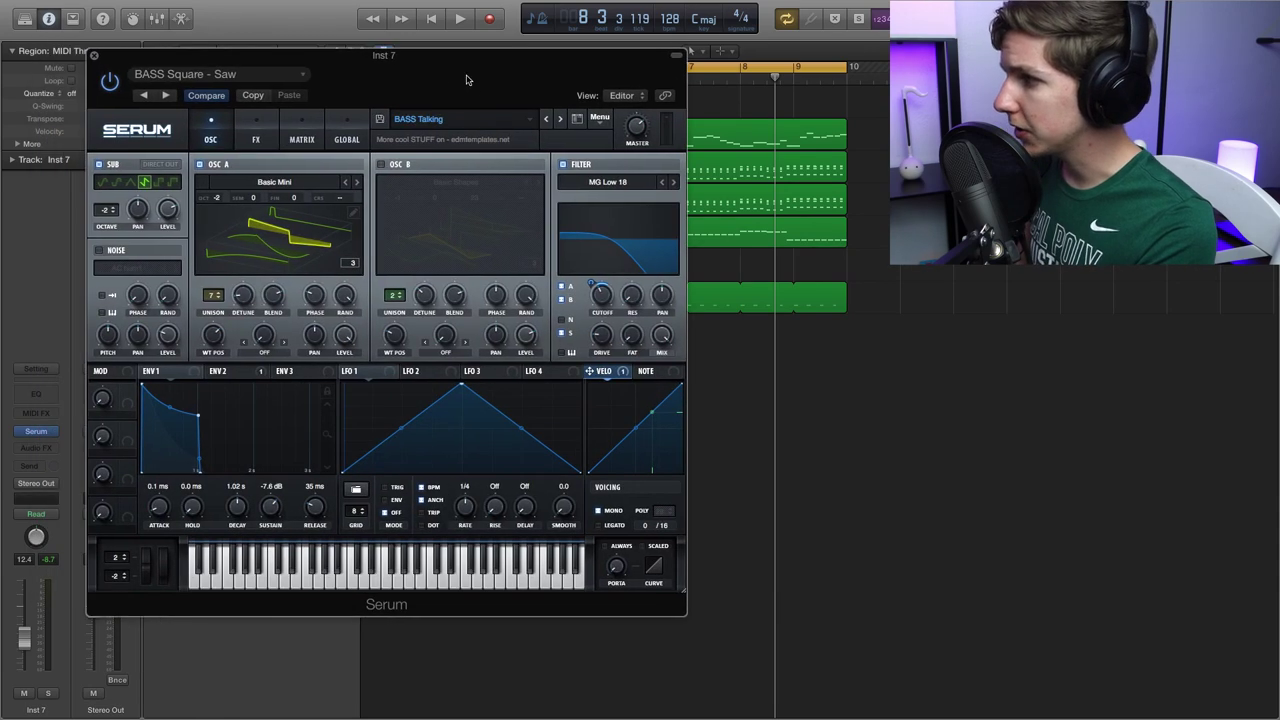
{"action": "left_click", "coordinate": [500, 124]}
{"action": "mouse_move", "coordinate": [491, 243]}
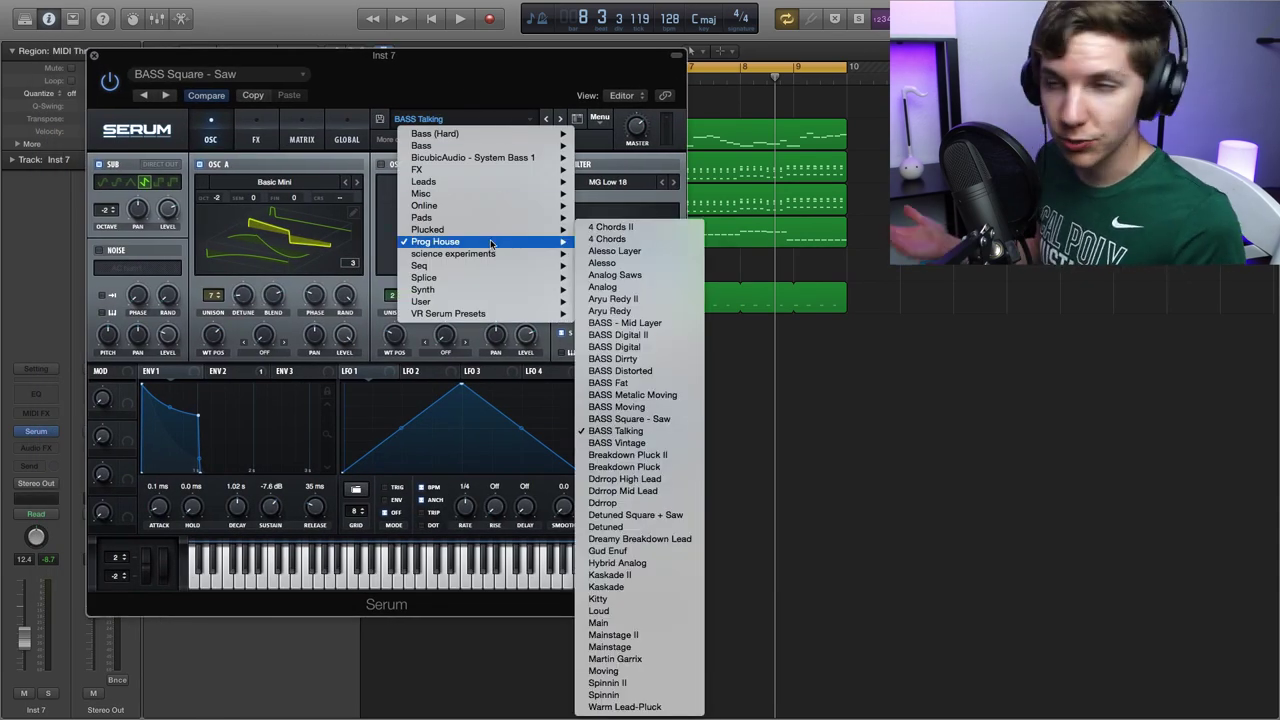
{"action": "left_click", "coordinate": [647, 636]}
{"action": "key", "text": "super+w"}
Paste the melody region at bar 6 on the Mainstage track and play it soloed.
{"action": "left_click", "coordinate": [632, 78]}
{"action": "key", "text": "super+v"}
{"action": "left_click", "coordinate": [221, 272]}
{"action": "key", "text": "space"}
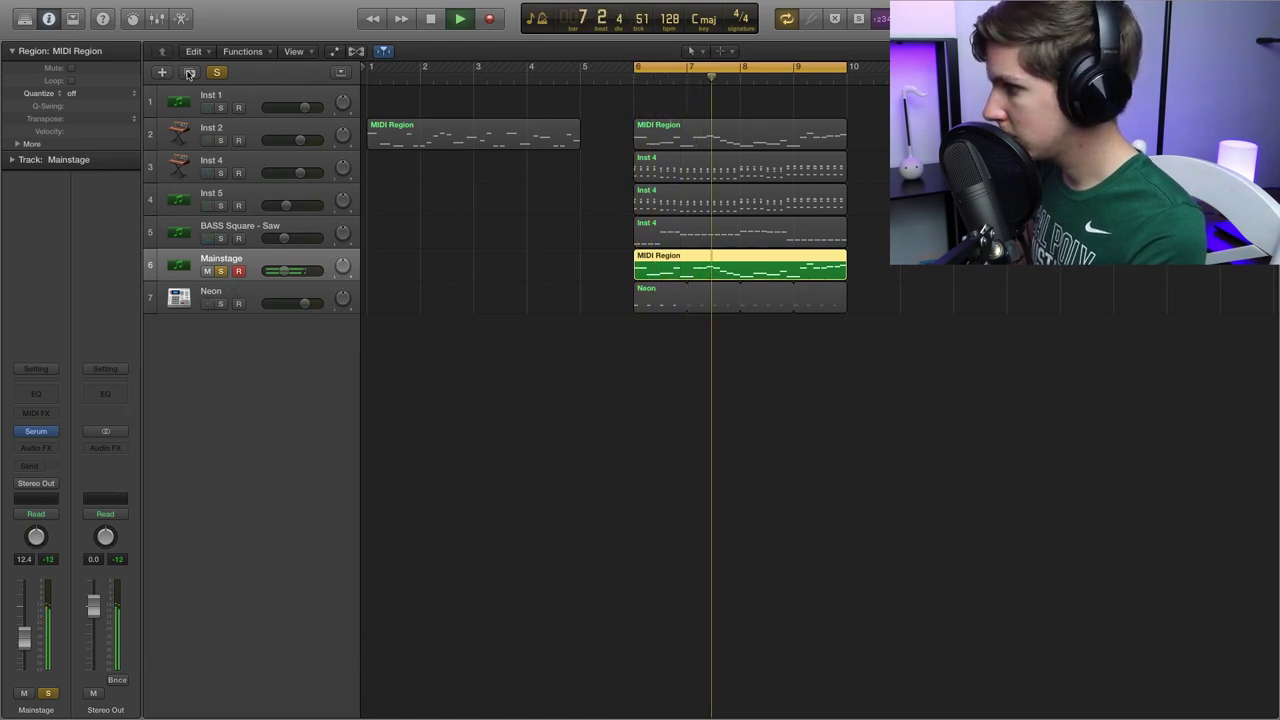
Duplicate the Mainstage track for another melody layer.
{"action": "key", "text": "super+d"}
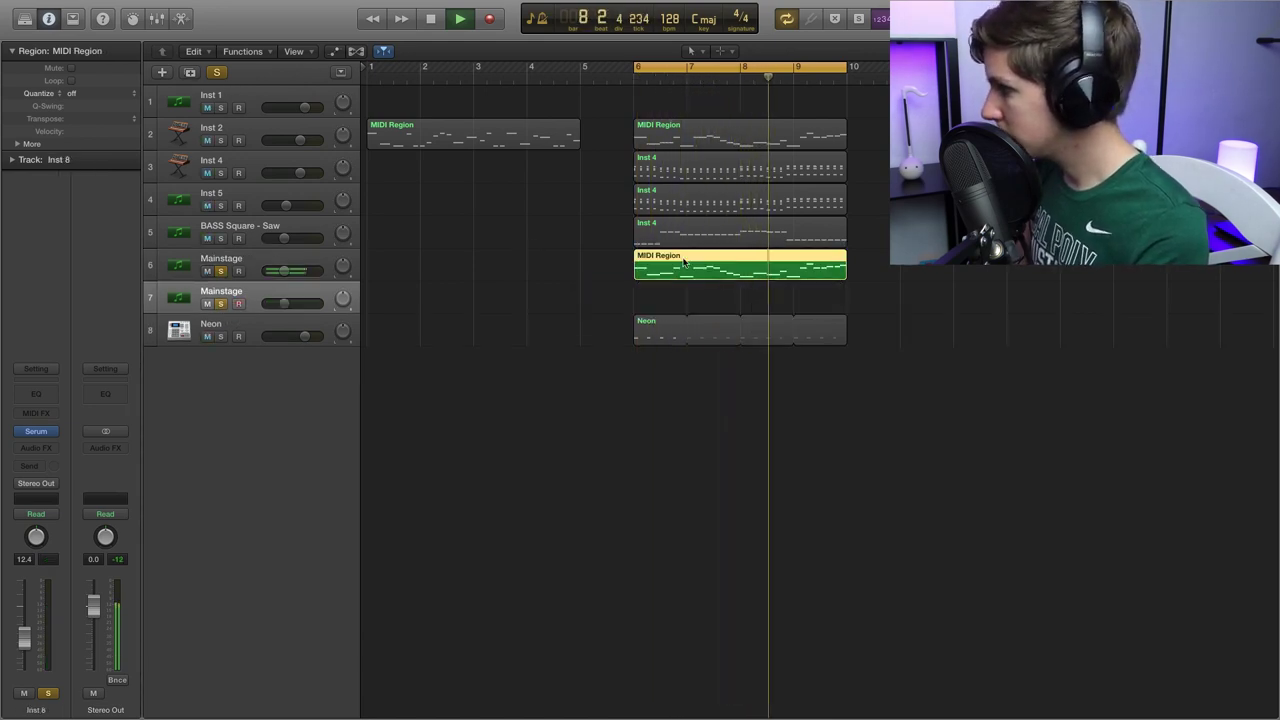
Paste the melody region at bar 6 on the new track, load Serum's LD ToTheSun [KSHMR] preset, and solo it with Mainstage.
{"action": "key", "text": "space"}
{"action": "key", "text": "super+v"}
{"action": "key", "text": "space"}
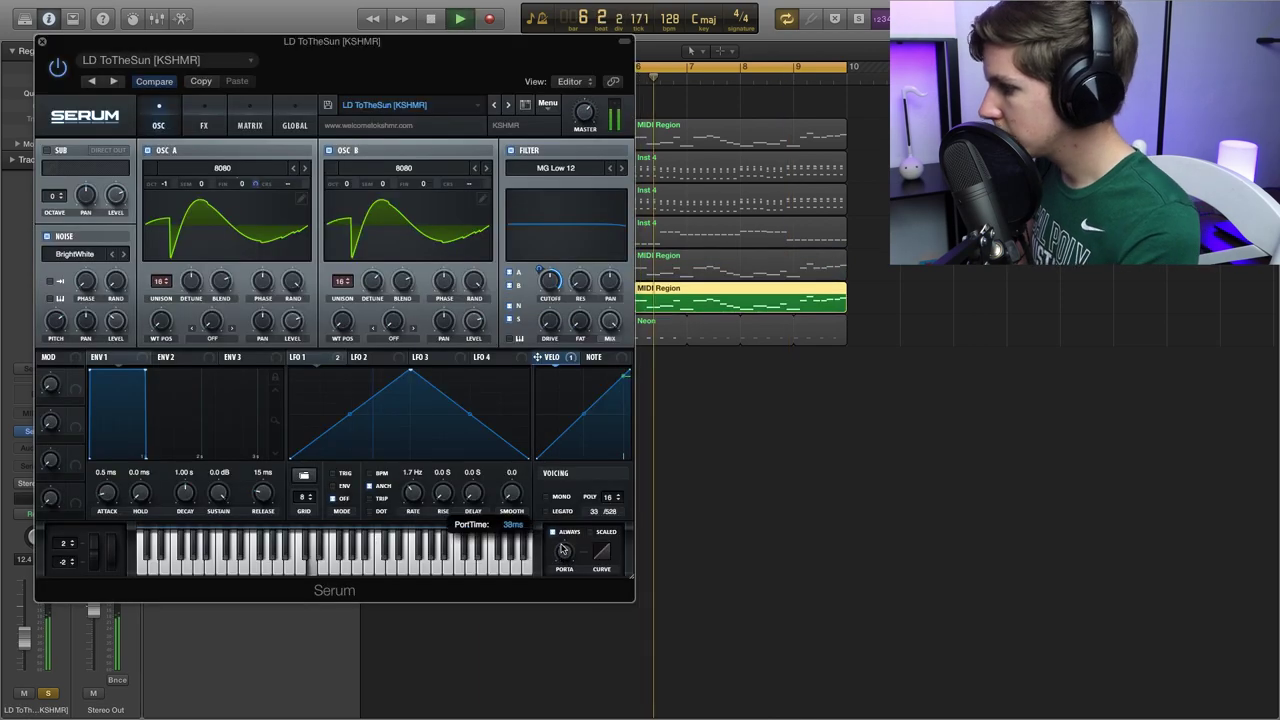
{"action": "left_click", "coordinate": [42, 41]}
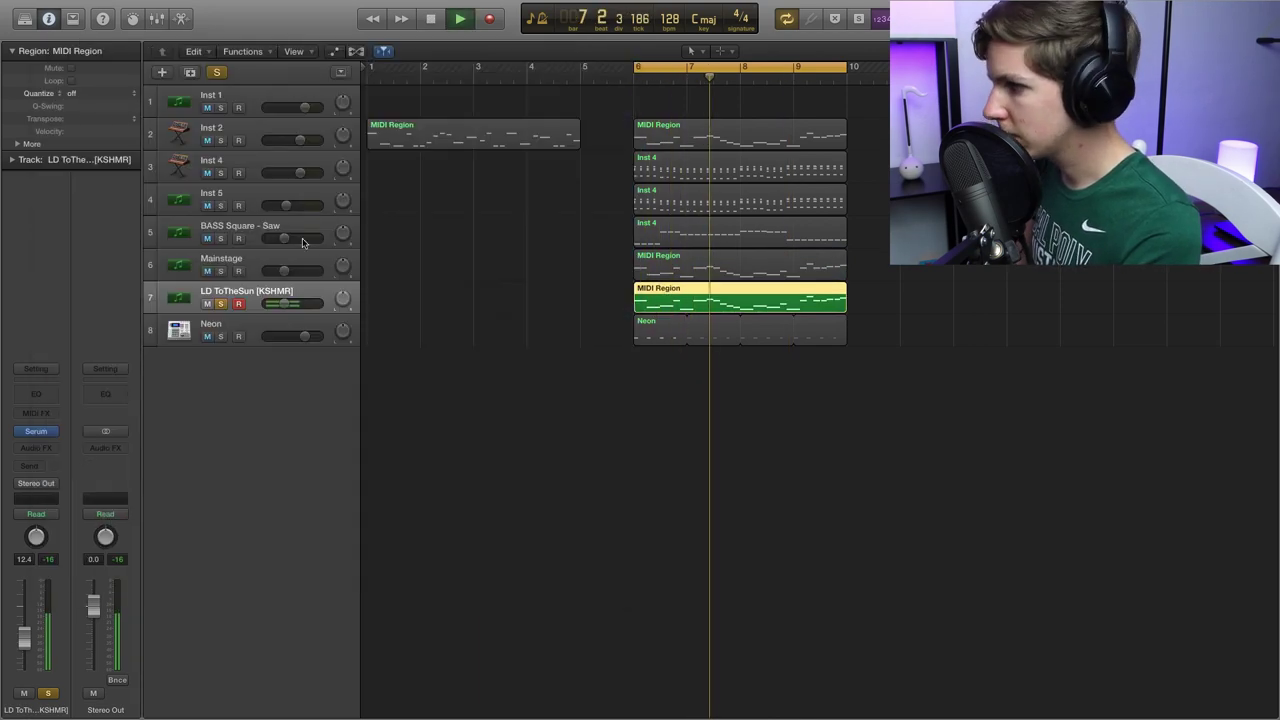
{"action": "left_click", "coordinate": [221, 271]}
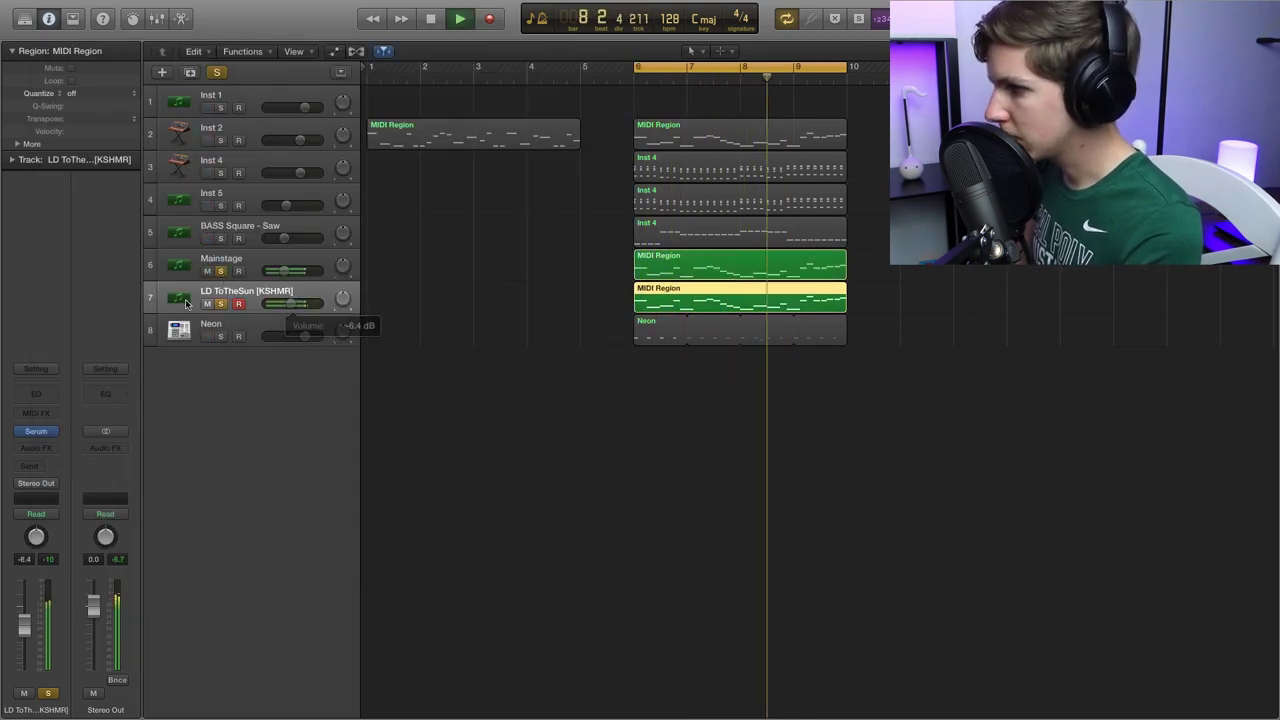
Add a Transposer MIDI effect at 12 semitones to the LD ToTheSun track and lower its volume to -11.4 dB.
{"action": "left_click", "coordinate": [36, 413]}
{"action": "left_click", "coordinate": [62, 503]}
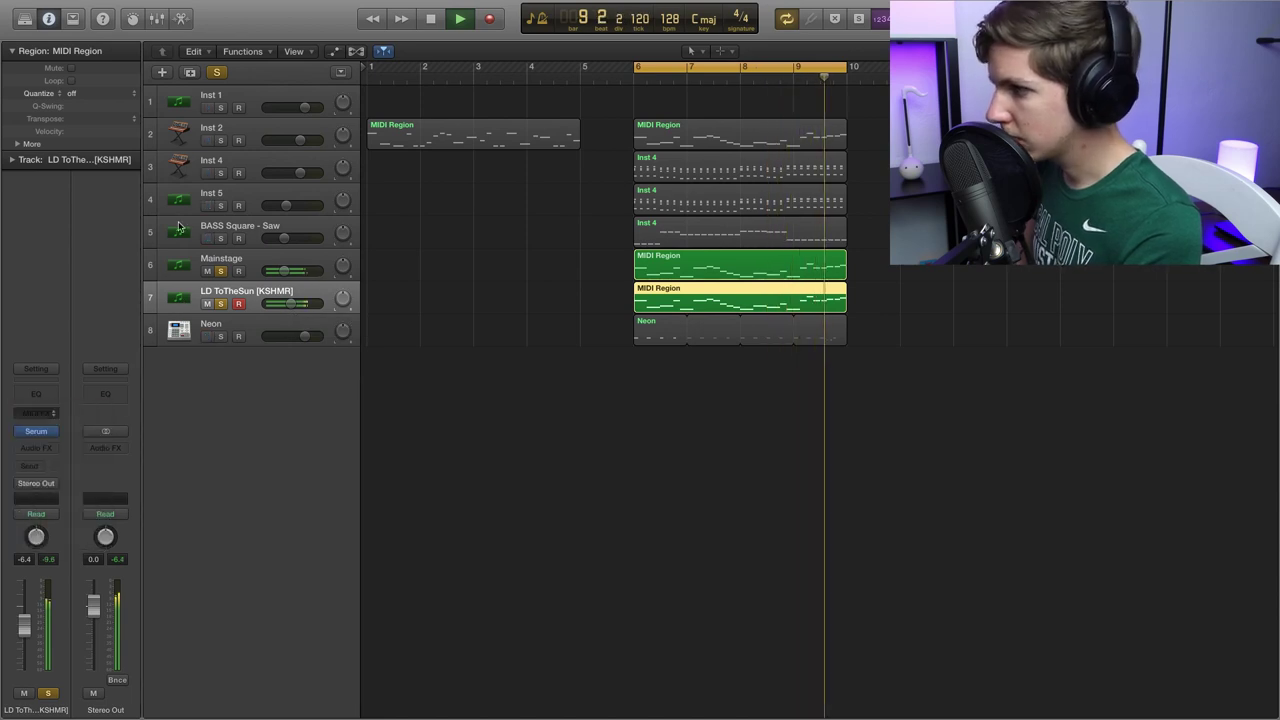
{"action": "left_click_drag", "start_coordinate": [180, 152], "coordinate": [220, 153]}
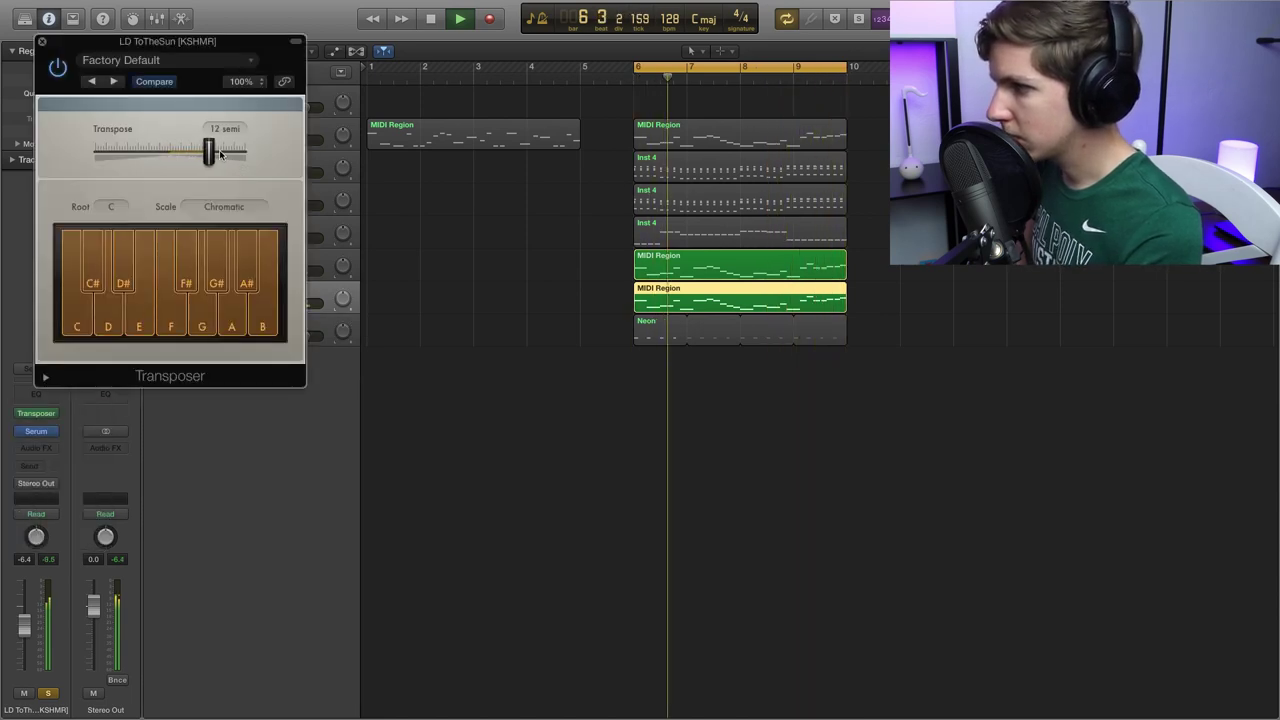
{"action": "left_click", "coordinate": [41, 41]}
{"action": "left_click_drag", "start_coordinate": [297, 303], "coordinate": [290, 315]}
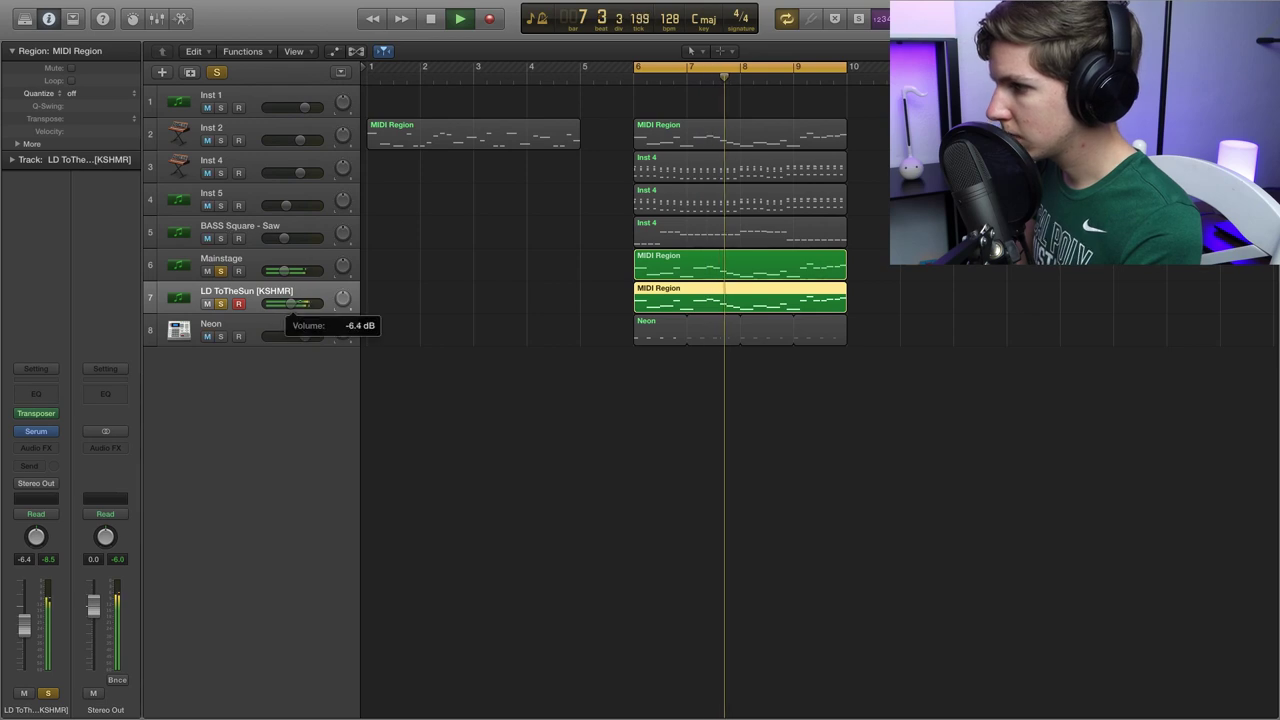
Duplicate LD ToTheSun as another melody layer with Serum's LD - Classic Lead 2 preset, and set its volume to -13.0 dB.
{"action": "key", "text": "super+d"}
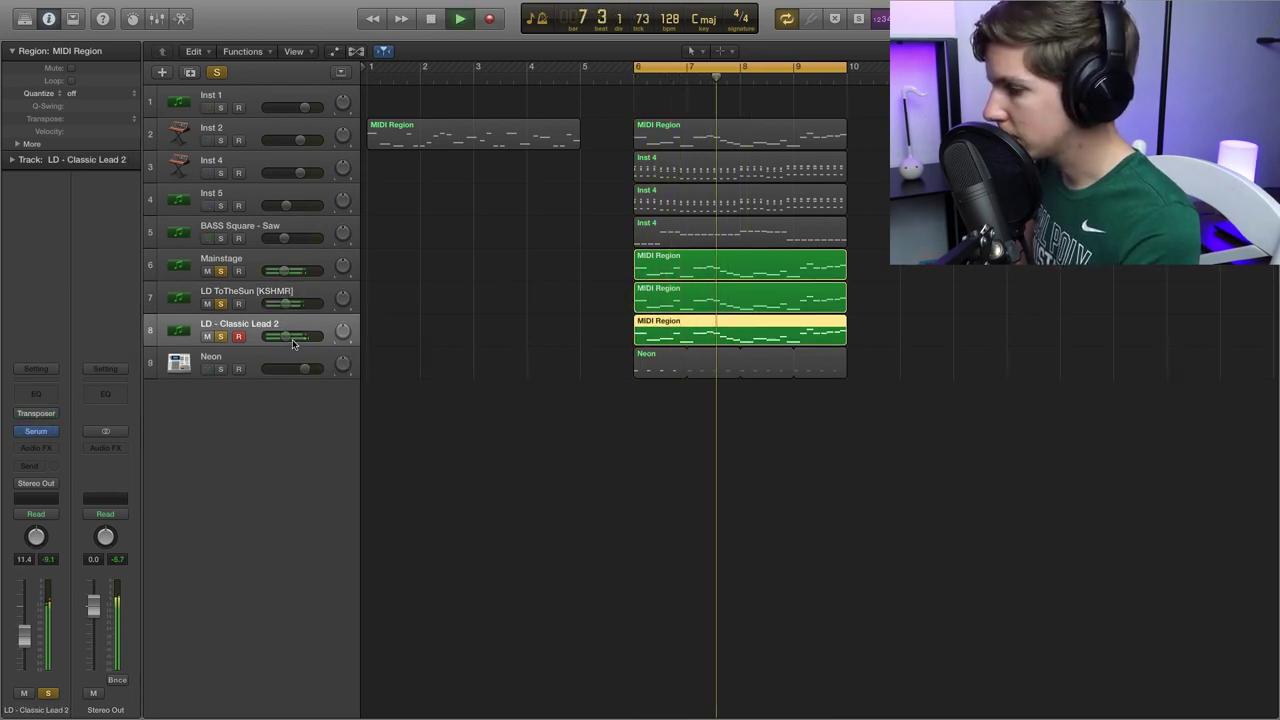
{"action": "left_click_drag", "start_coordinate": [289, 336], "coordinate": [285, 336]}
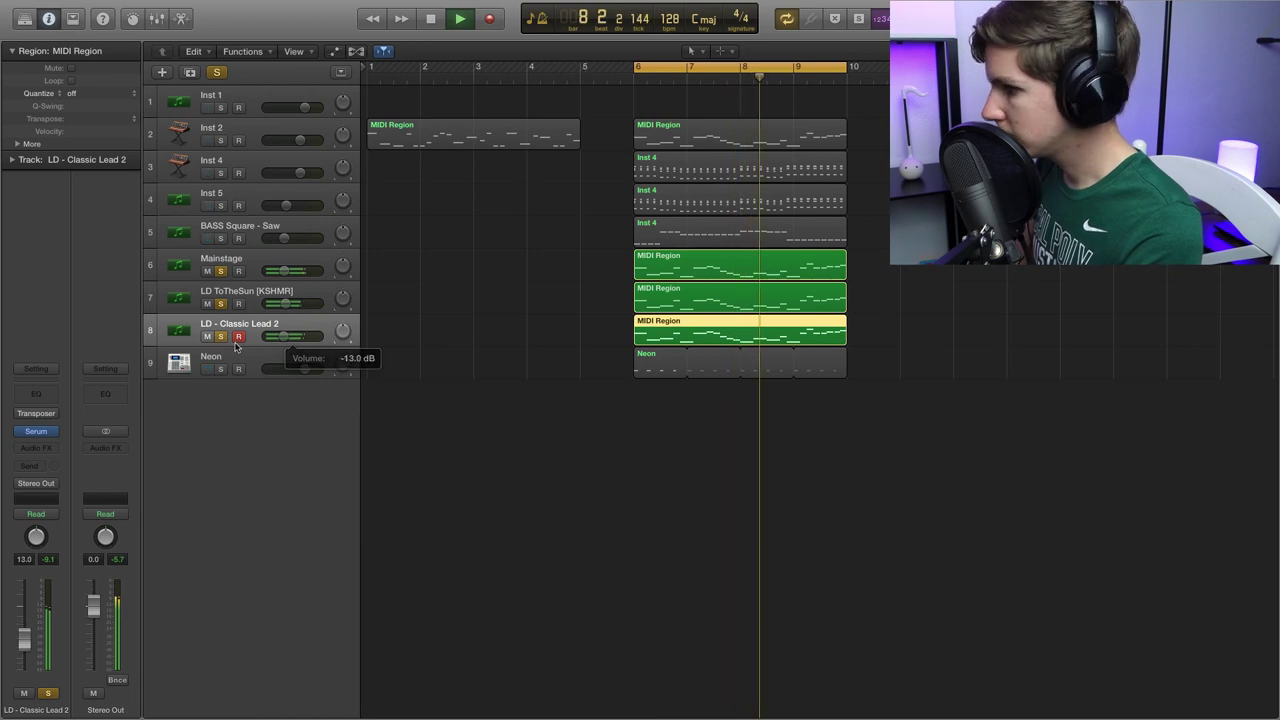
{"action": "left_click", "coordinate": [37, 432]}
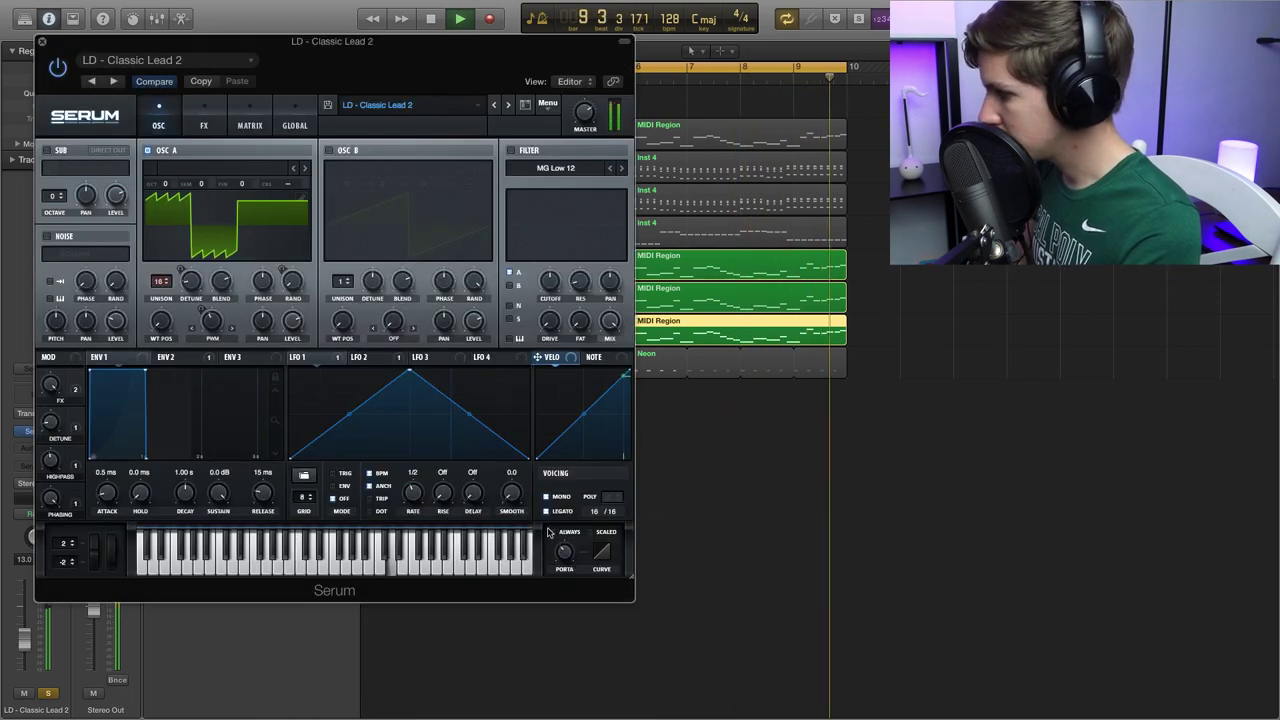
{"action": "left_click", "coordinate": [41, 45]}
Clear all solos to play every track together, and mute the Neon drums.
{"action": "key", "text": "space"}
{"action": "left_click", "coordinate": [218, 73]}
{"action": "key", "text": "space"}
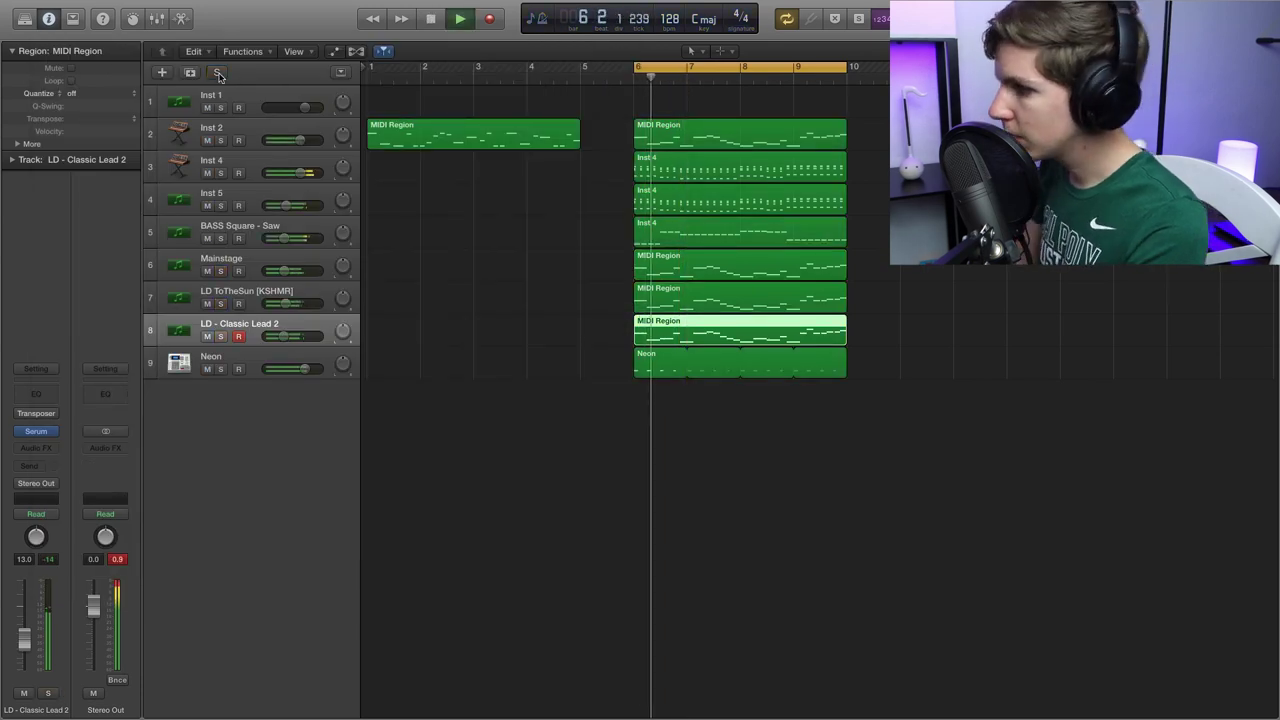
{"action": "left_click", "coordinate": [208, 370]}
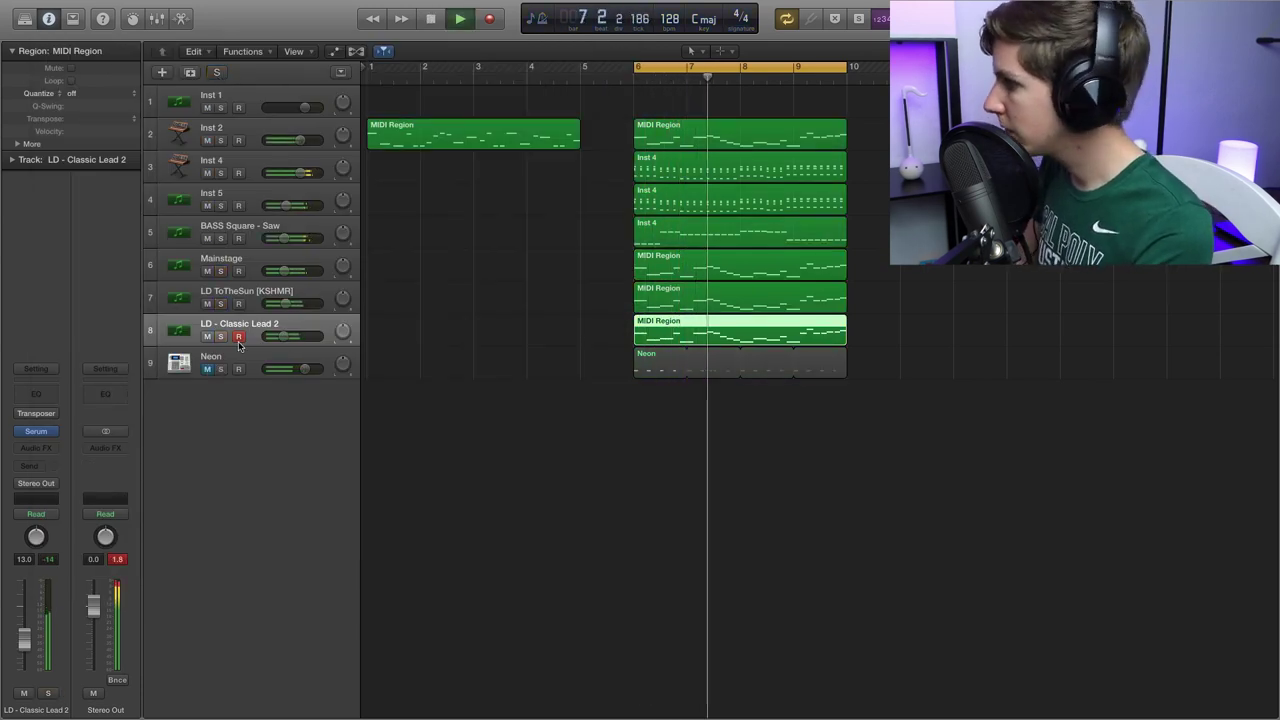
Lower the 14_Kick track's volume and add LoudMax to the Stereo Out channel.
{"action": "left_click", "coordinate": [462, 283]}
{"action": "key", "text": "super+Right"}
{"action": "scroll", "coordinate": [467, 283], "scroll_direction": "right", "scroll_amount": 4}
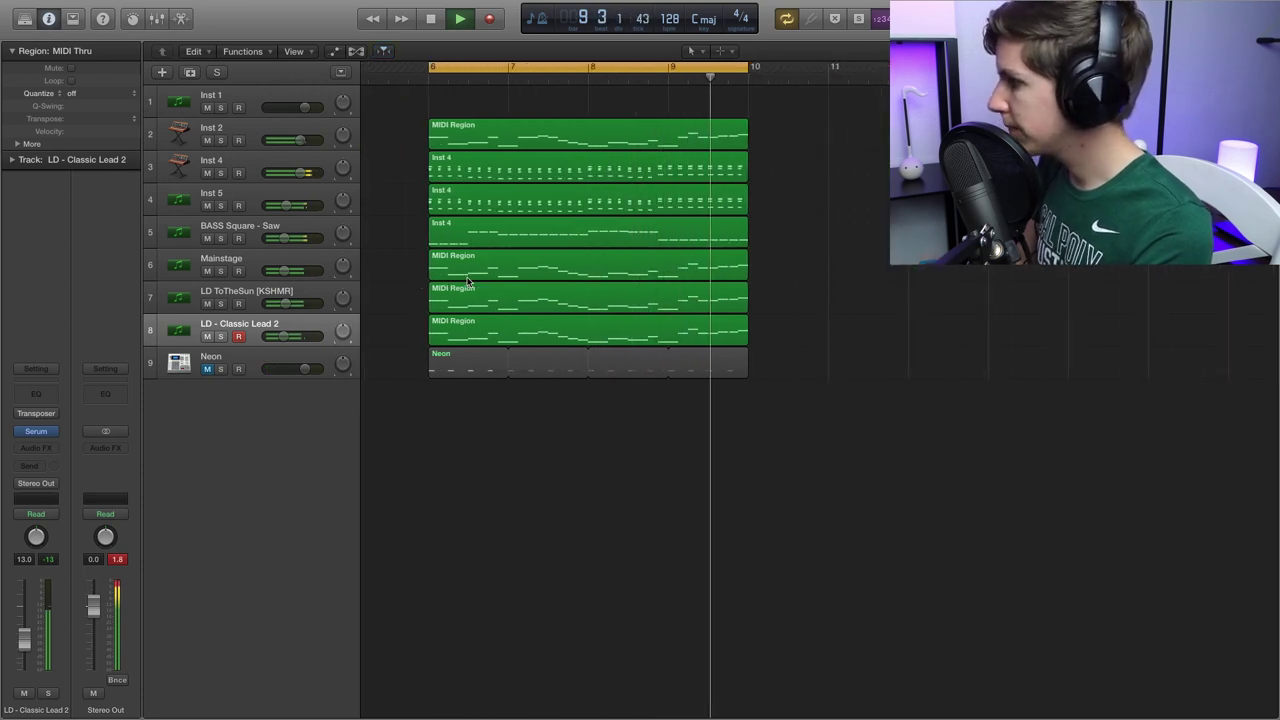
{"action": "key", "text": "space"}
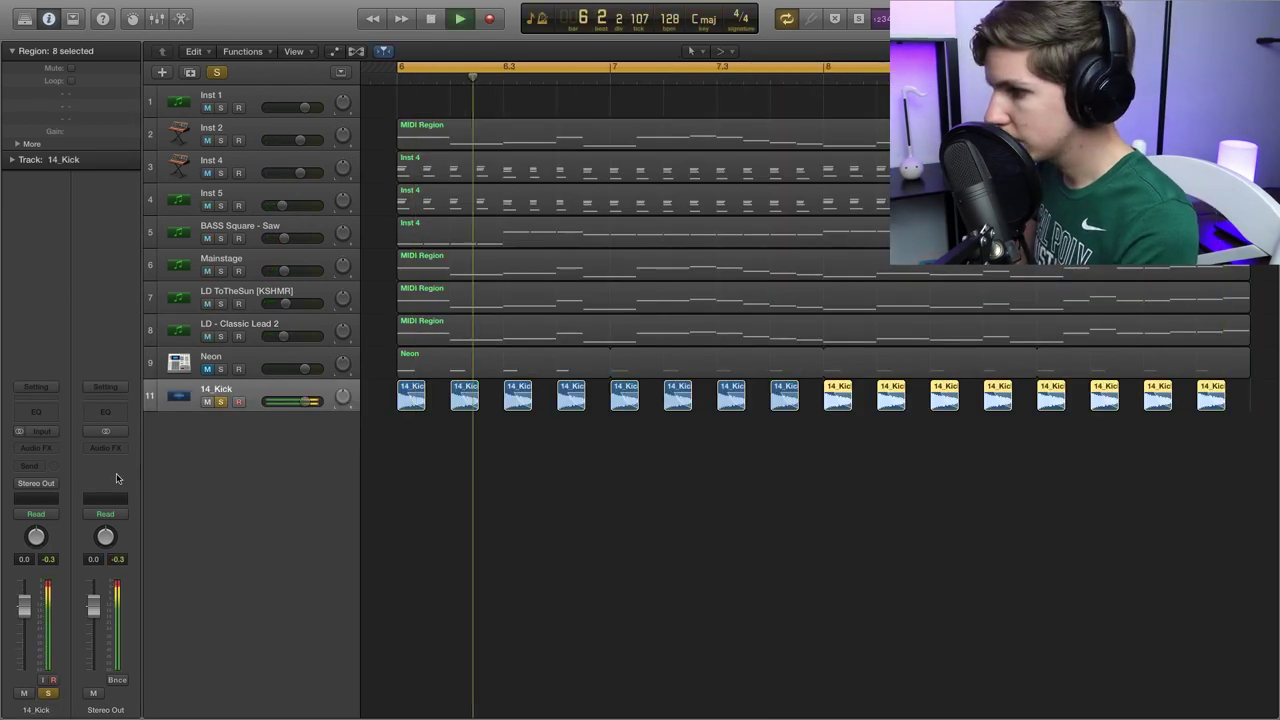
{"action": "left_click_drag", "start_coordinate": [305, 401], "coordinate": [295, 401]}
{"action": "left_click", "coordinate": [105, 447]}
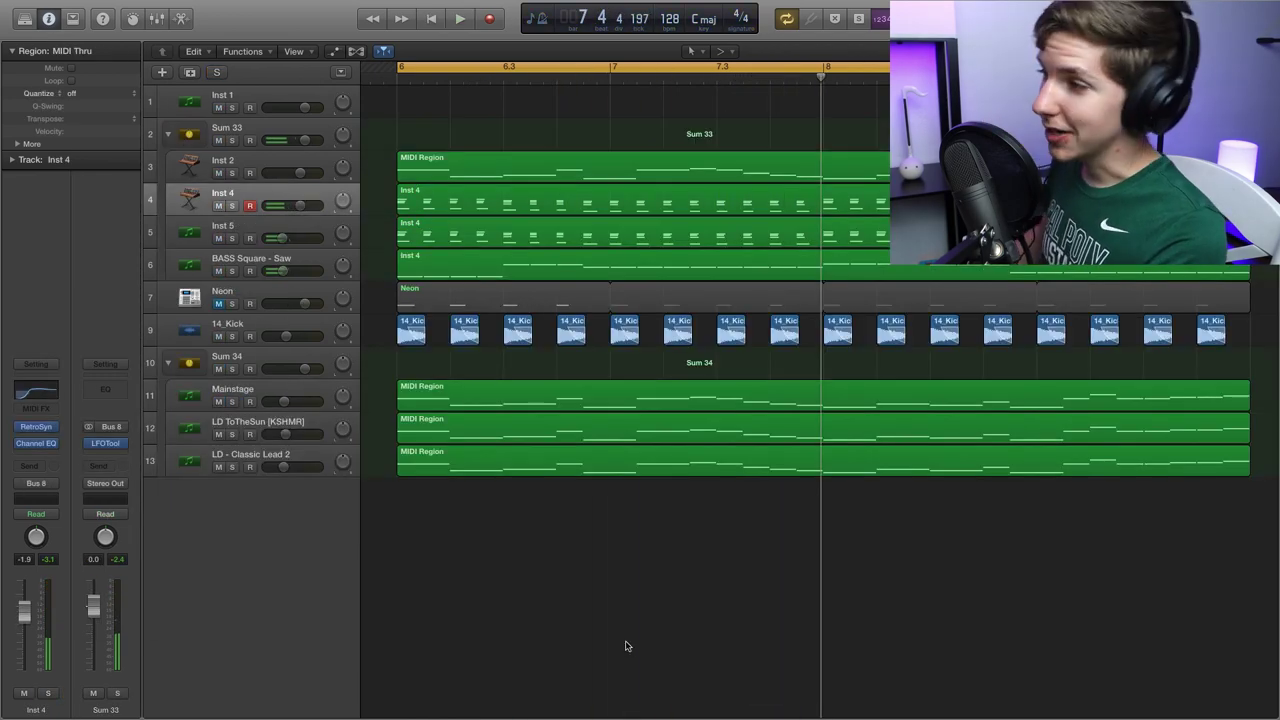
Play the loop with the tracks grouped under Sum 33 and Sum 34.
{"action": "key", "text": "space"}
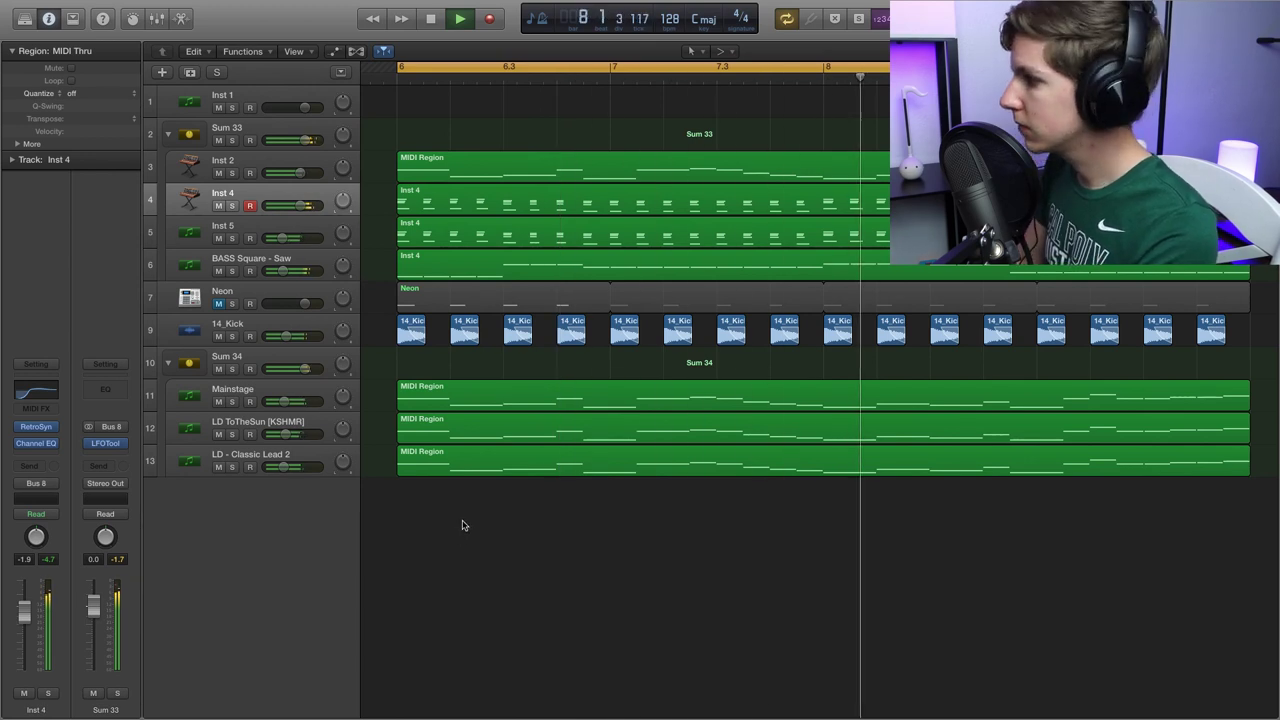
{"action": "scroll", "coordinate": [462, 525], "scroll_direction": "down", "scroll_amount": 2}
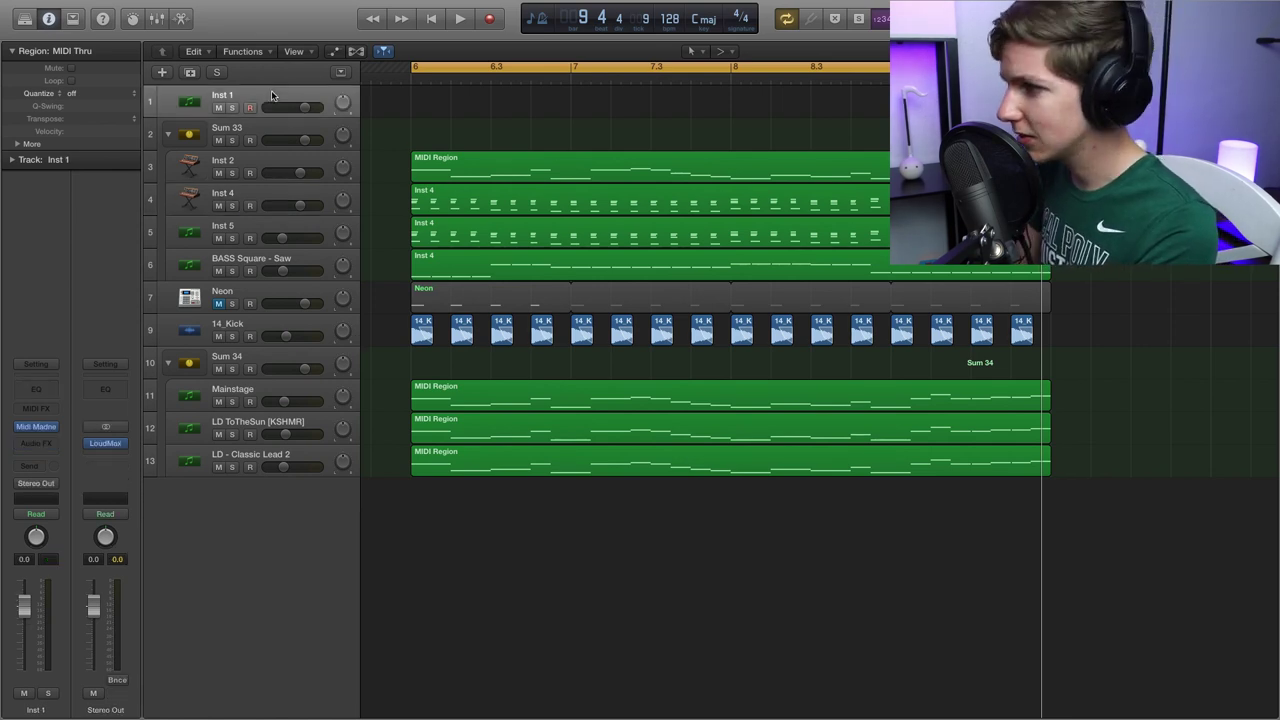
Turn off cycle playback, open Midi Madness 3 on Inst 1, and display its Poly and Length parameters.
{"action": "key", "text": "super+Left"}
{"action": "scroll", "coordinate": [727, 184], "scroll_direction": "right", "scroll_amount": 3}
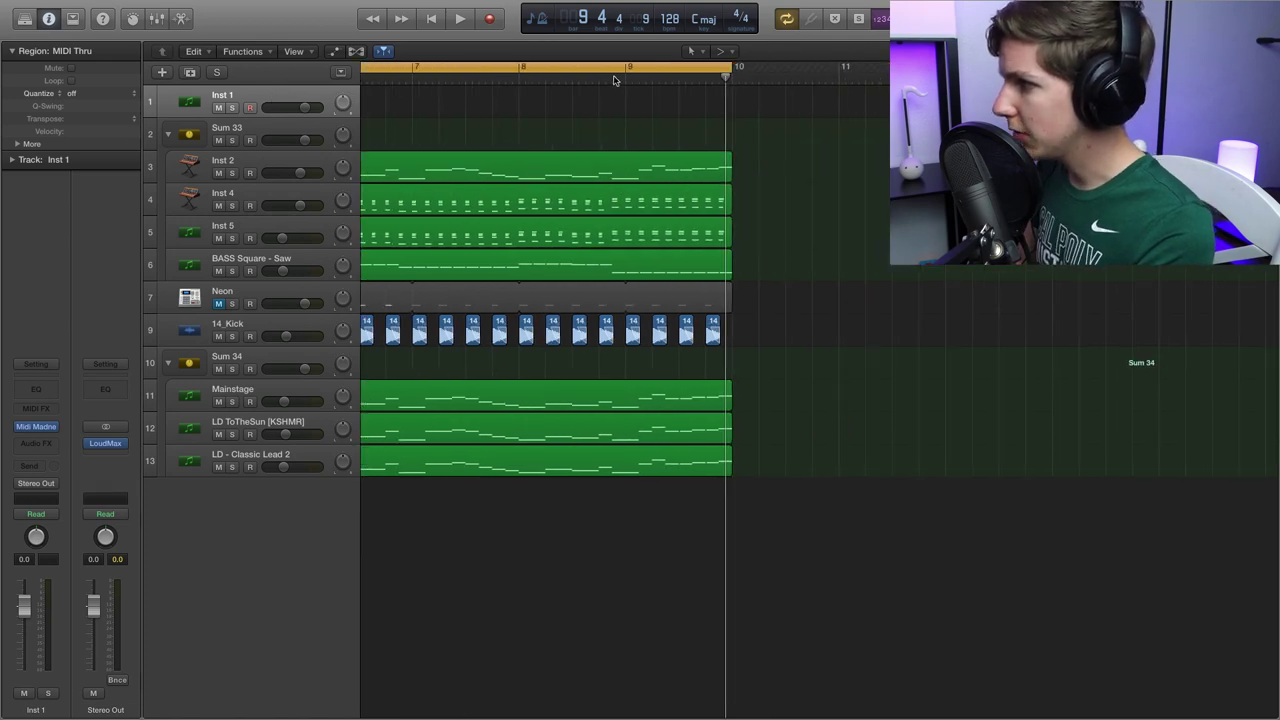
{"action": "left_click", "coordinate": [625, 66]}
{"action": "key", "text": "super+Left"}
{"action": "left_click_drag", "start_coordinate": [517, 195], "coordinate": [735, 93]}
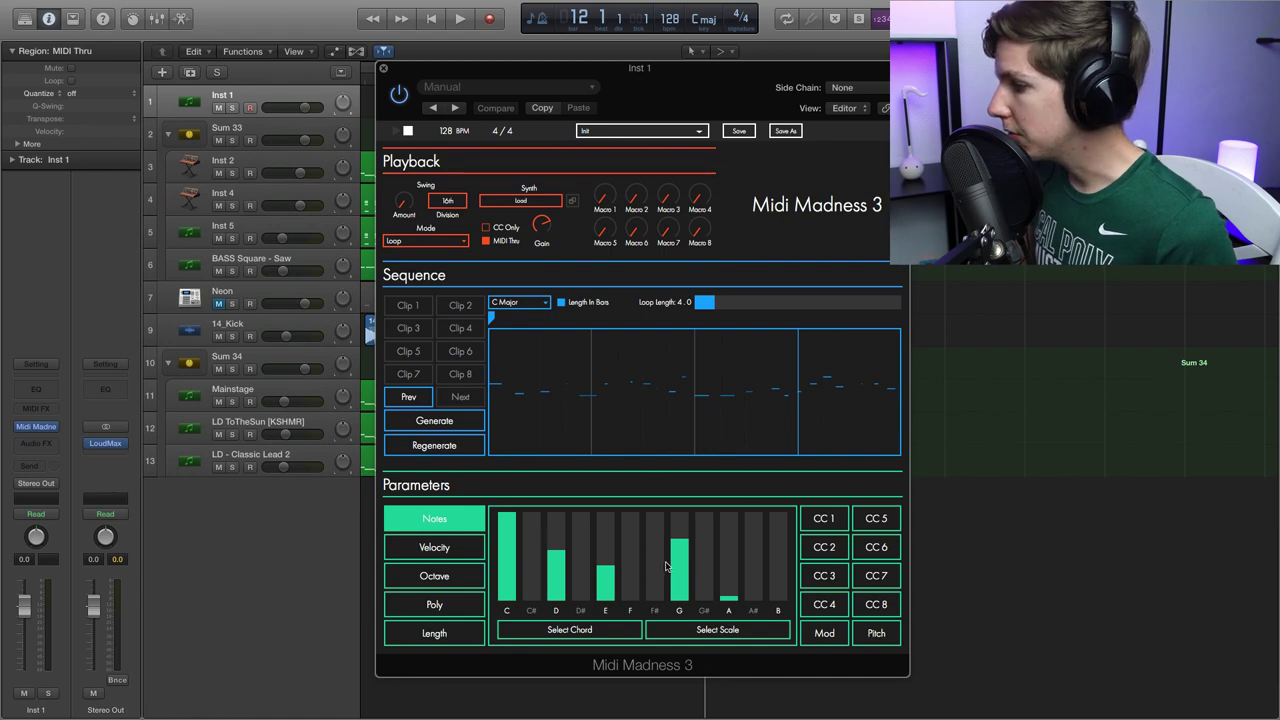
{"action": "left_click", "coordinate": [440, 604]}
{"action": "left_click", "coordinate": [438, 633]}
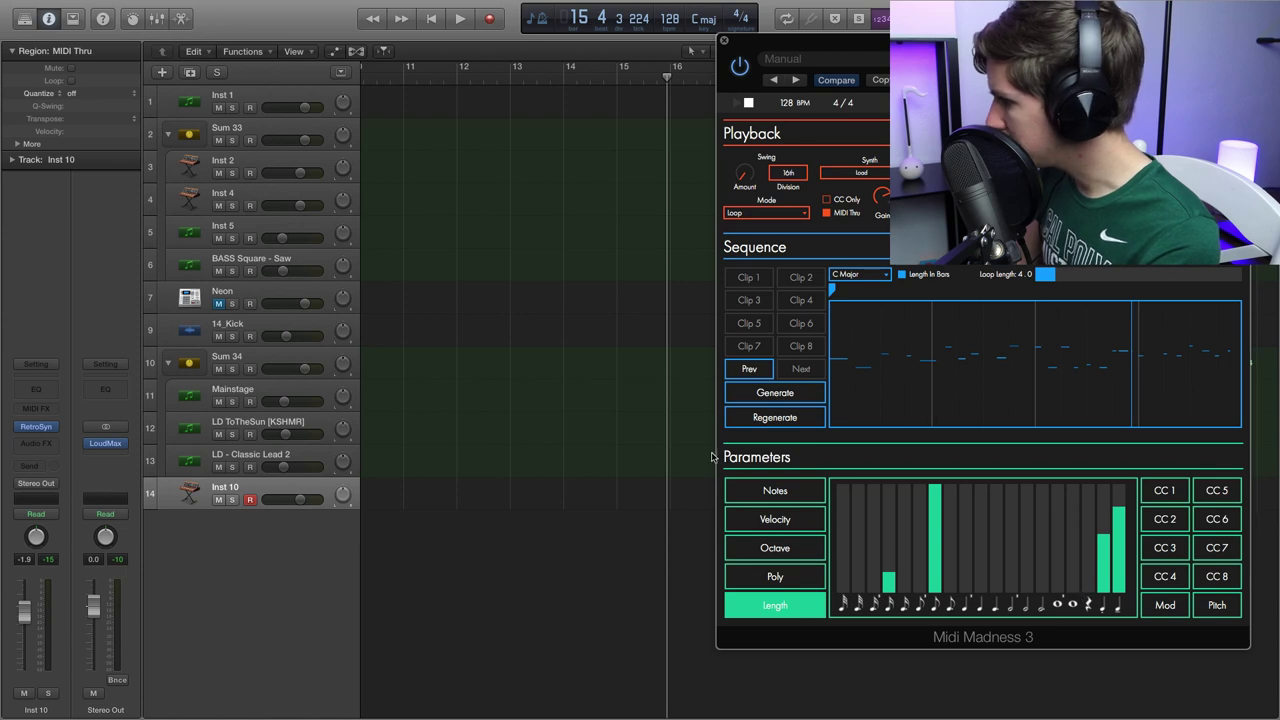
Weight Midi Madness 3's notes to the C major scale and place the generated MIDI at bar 13 on Inst 10 without importing tempo.
{"action": "left_click", "coordinate": [775, 490]}
{"action": "left_click", "coordinate": [1030, 601]}
{"action": "mouse_move", "coordinate": [1016, 554]}
{"action": "left_click", "coordinate": [1108, 426]}
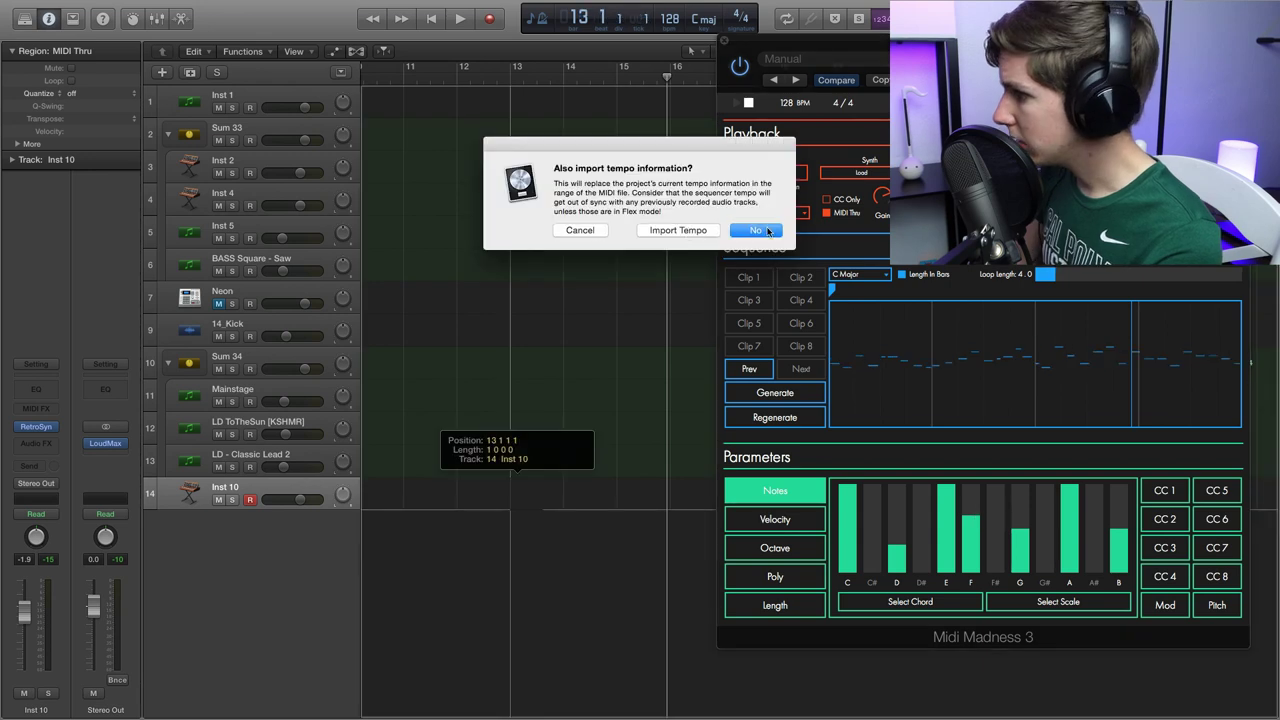
{"action": "left_click", "coordinate": [766, 231]}
Play the new Inst 10 melody region from bar 13 and close the Midi Madness 3 window.
{"action": "scroll", "coordinate": [489, 117], "scroll_direction": "right", "scroll_amount": 2}
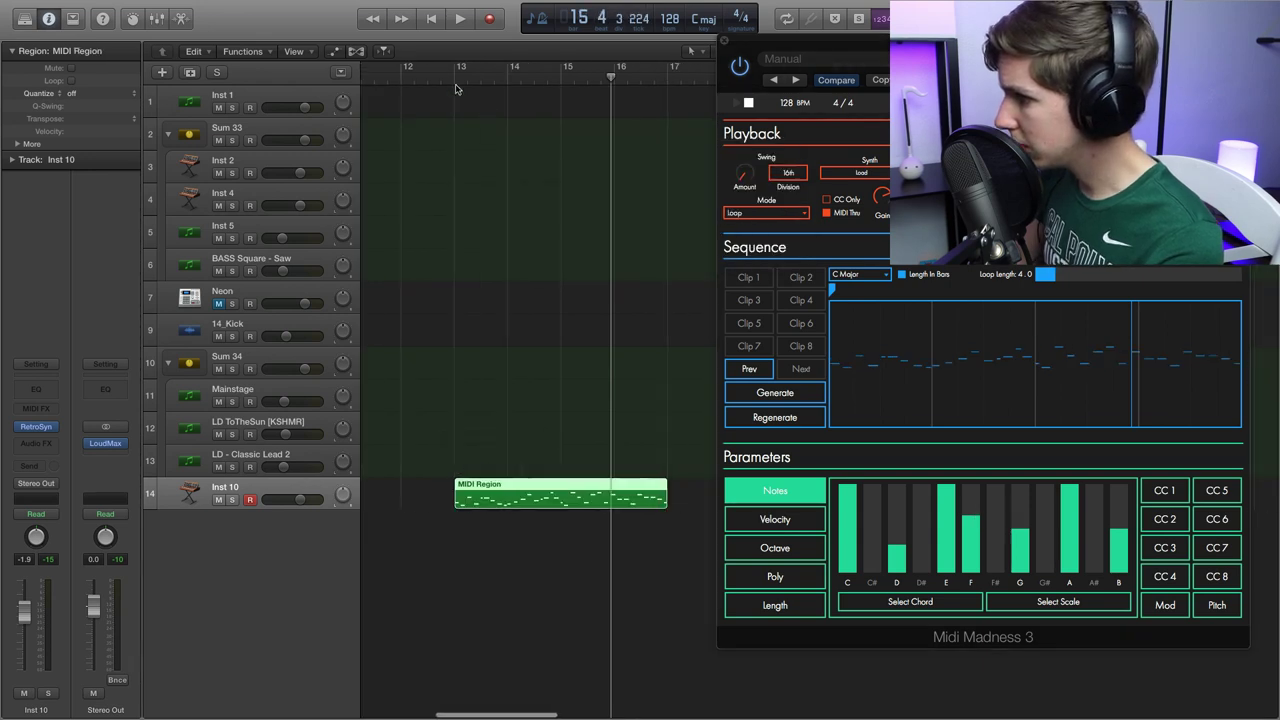
{"action": "left_click", "coordinate": [454, 79]}
{"action": "key", "text": "space"}
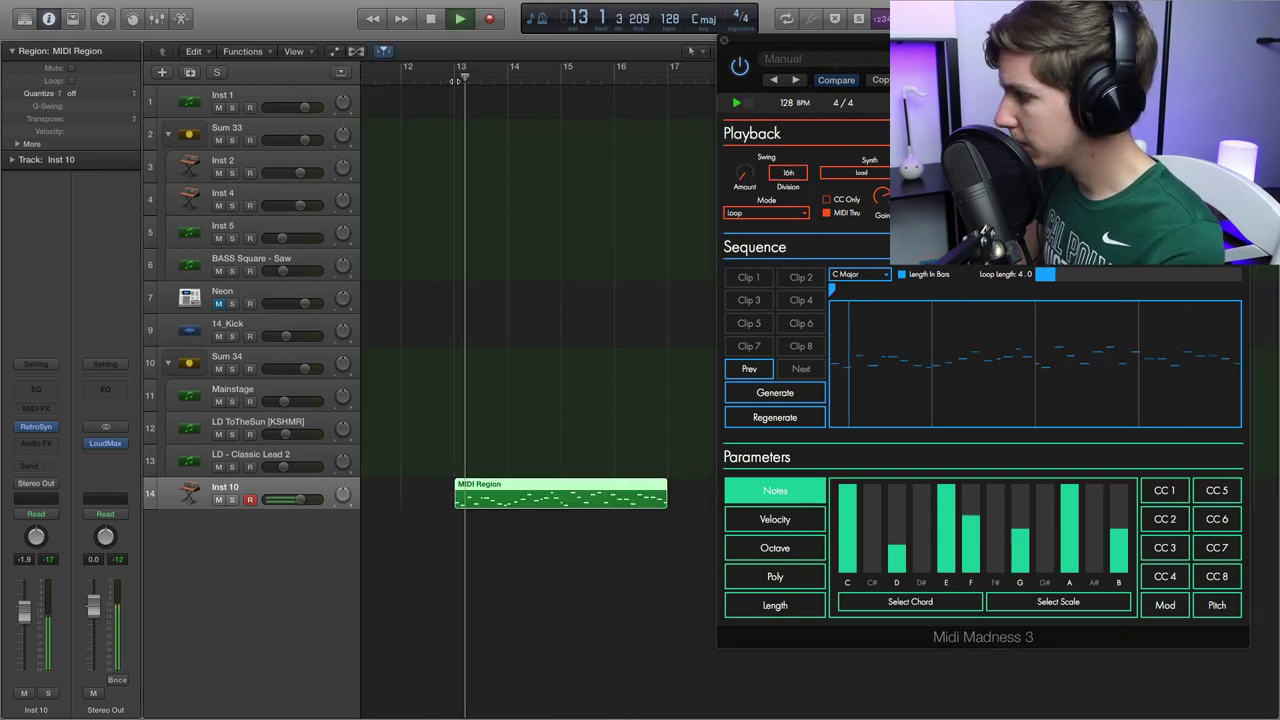
{"action": "left_click", "coordinate": [722, 44]}
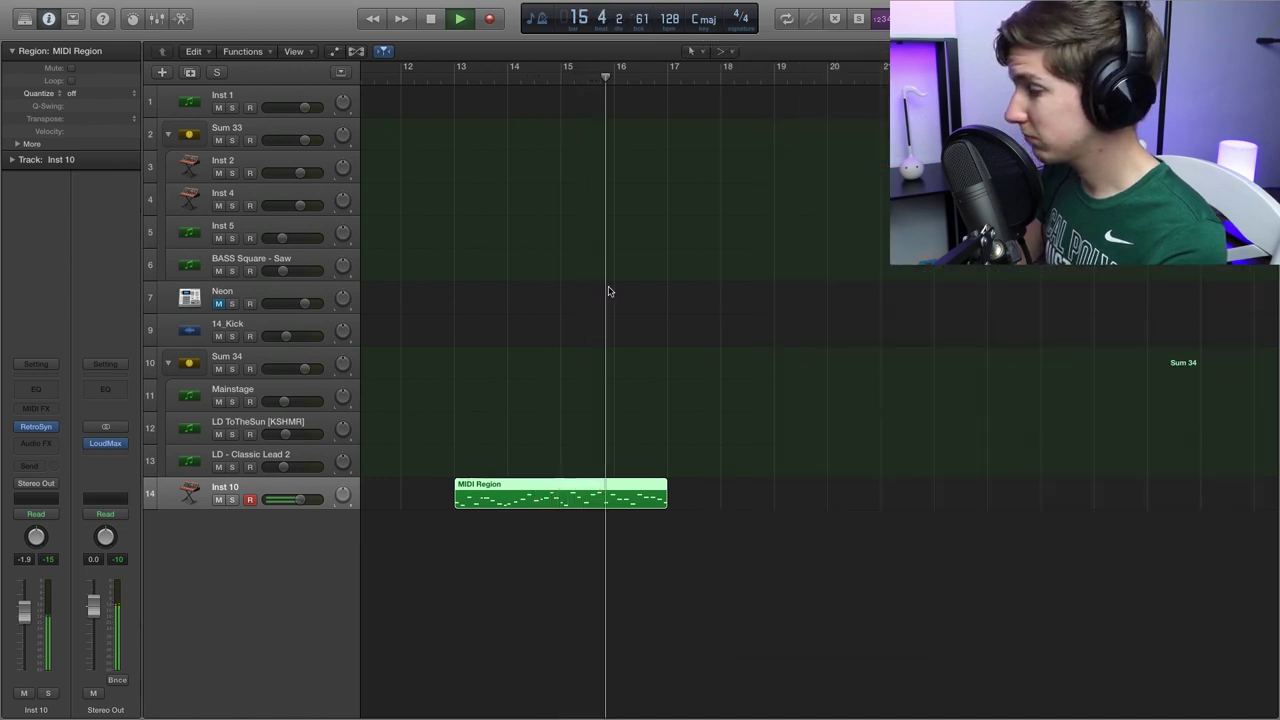
{"action": "key", "text": "super+Right"}
{"action": "key", "text": "super+Right"}
{"action": "key", "text": "super+Right"}
{"action": "scroll", "coordinate": [607, 290], "scroll_direction": "left", "scroll_amount": 4}
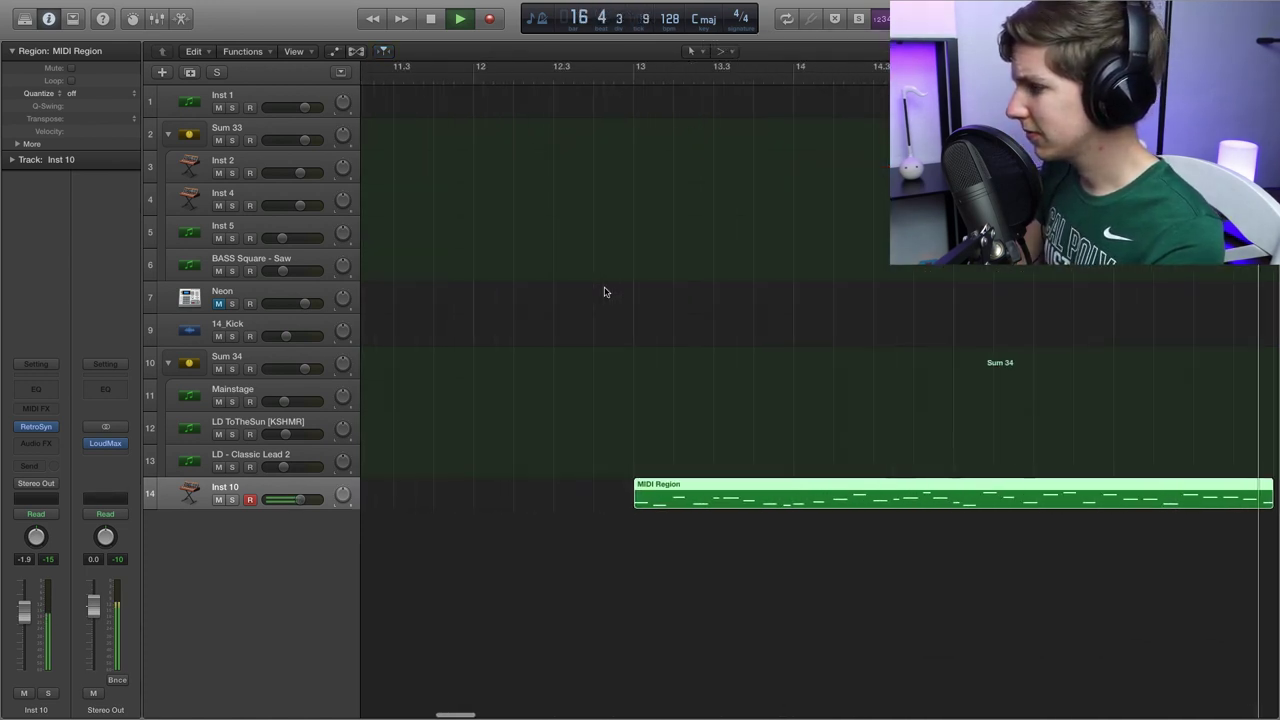
{"action": "scroll", "coordinate": [607, 290], "scroll_direction": "right", "scroll_amount": 1}
{"action": "key", "text": "space"}
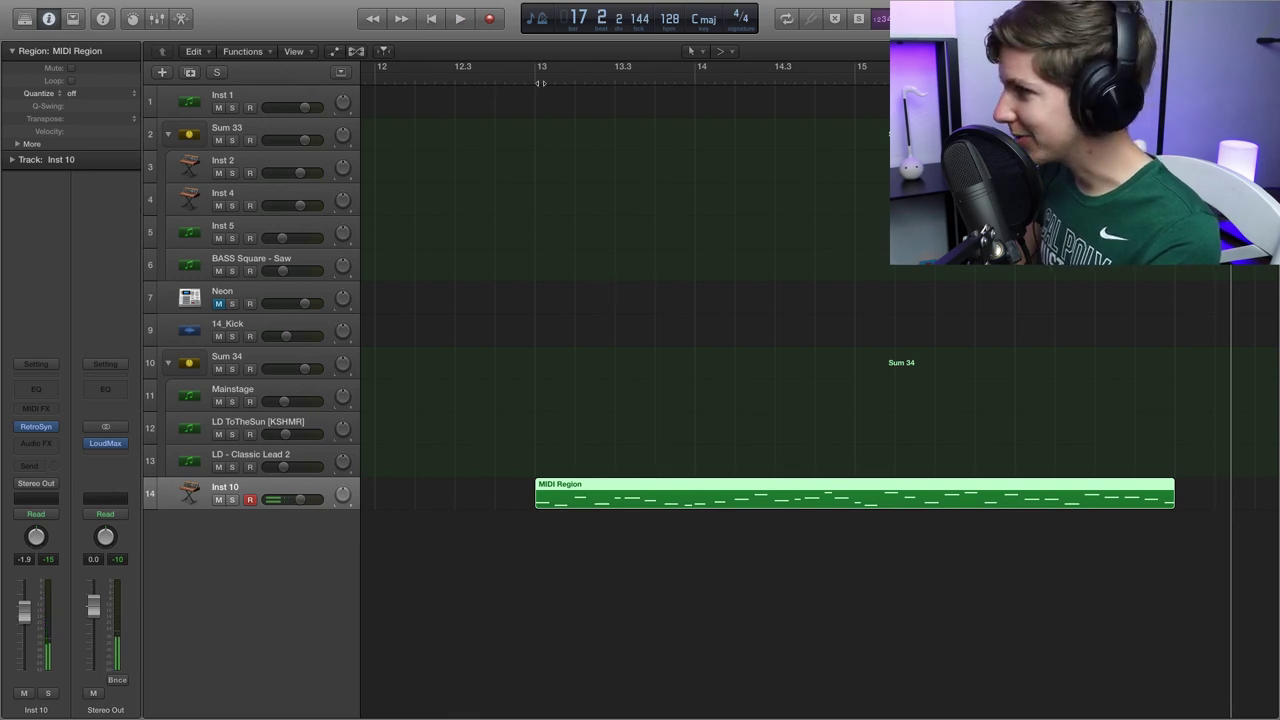
Replay the Inst 10 melody from bar 13 with the track soloed.
{"action": "left_click", "coordinate": [538, 88]}
{"action": "key", "text": "super+Left"}
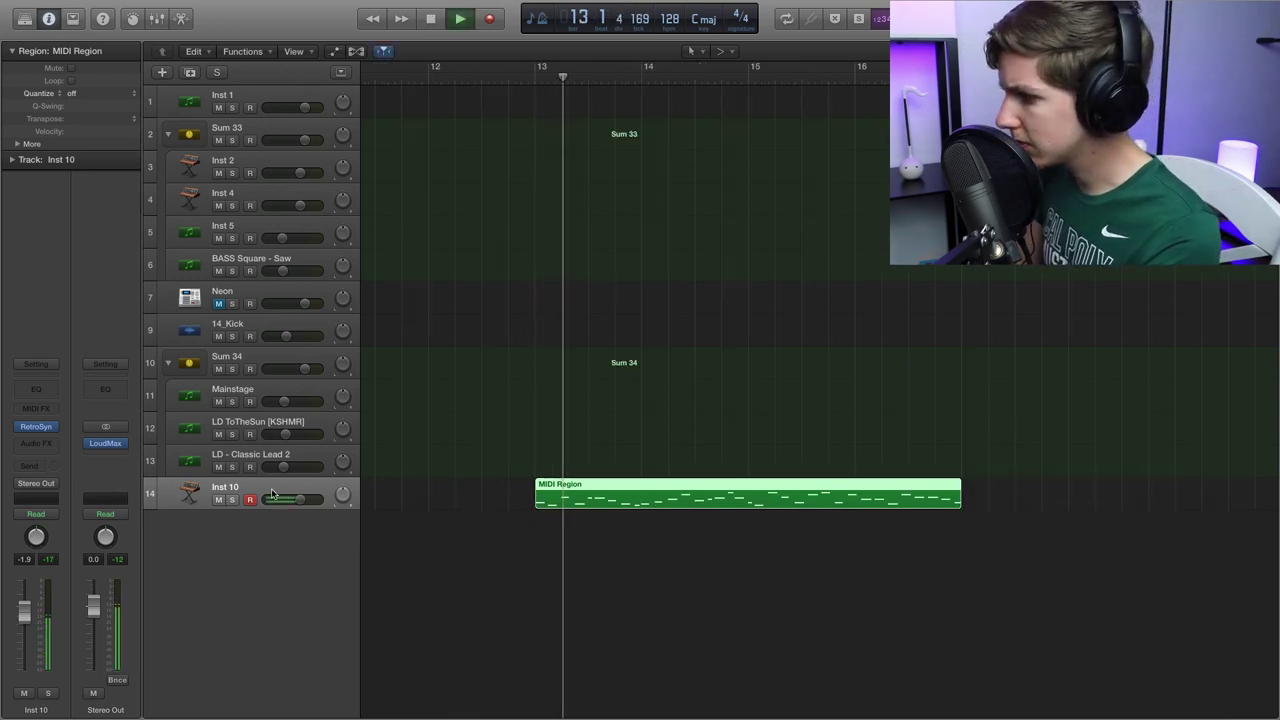
{"action": "key", "text": "s"}
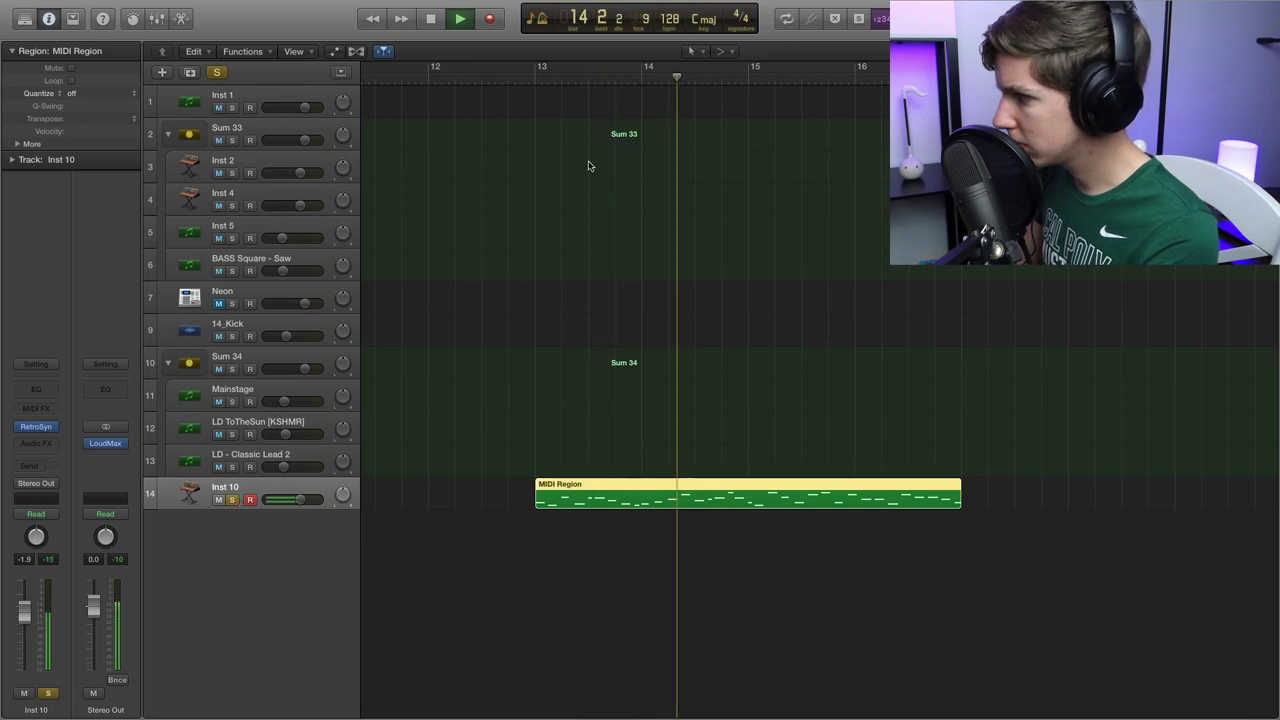
{"action": "key", "text": "space"}
{"action": "left_click", "coordinate": [629, 78]}
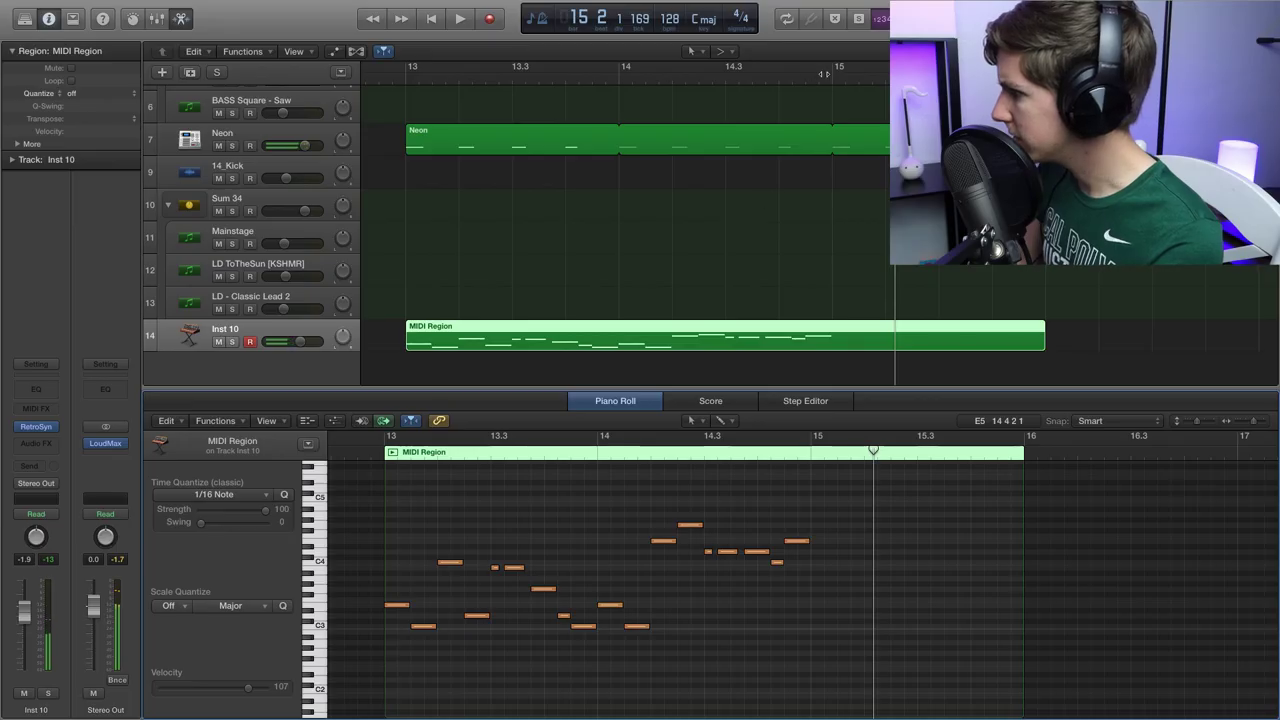
Split the Inst 10 melody region at bar 15, delete the remainder, and play the two-bar phrase from bar 13.
{"action": "left_click", "coordinate": [827, 75]}
{"action": "key", "text": "super+t"}
{"action": "key", "text": "Delete"}
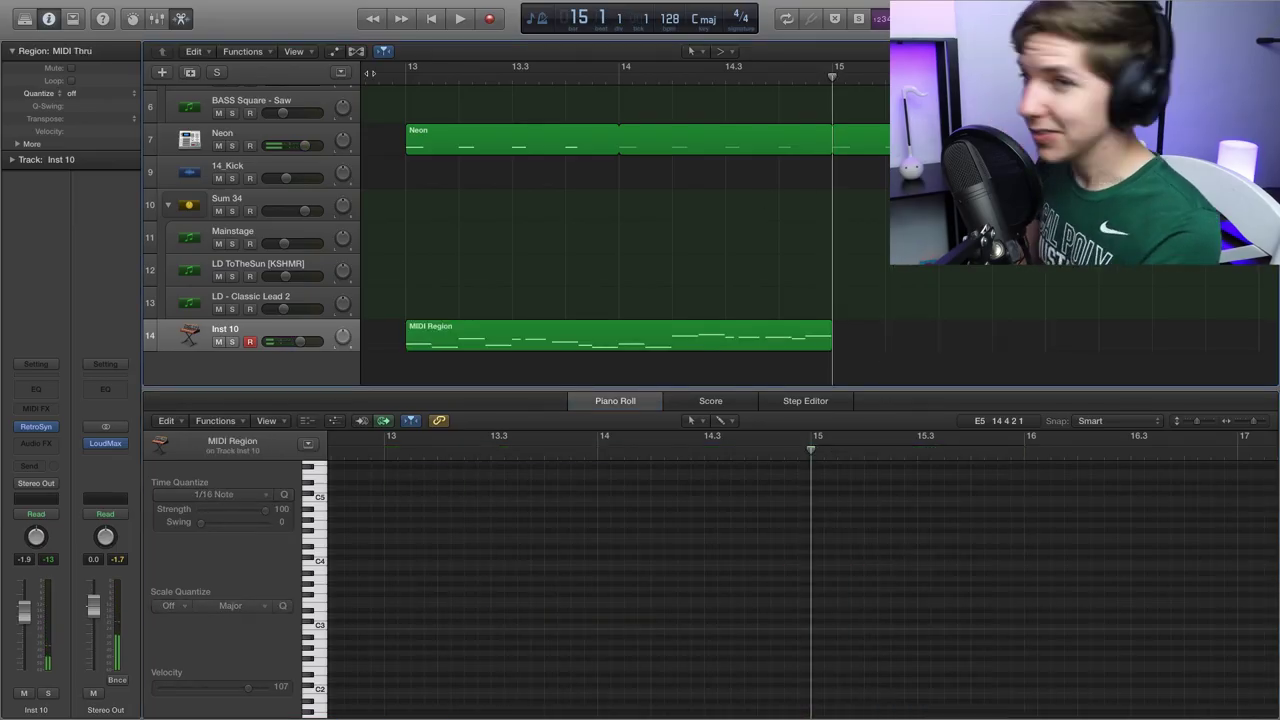
{"action": "left_click", "coordinate": [410, 81]}
{"action": "key", "text": "space"}
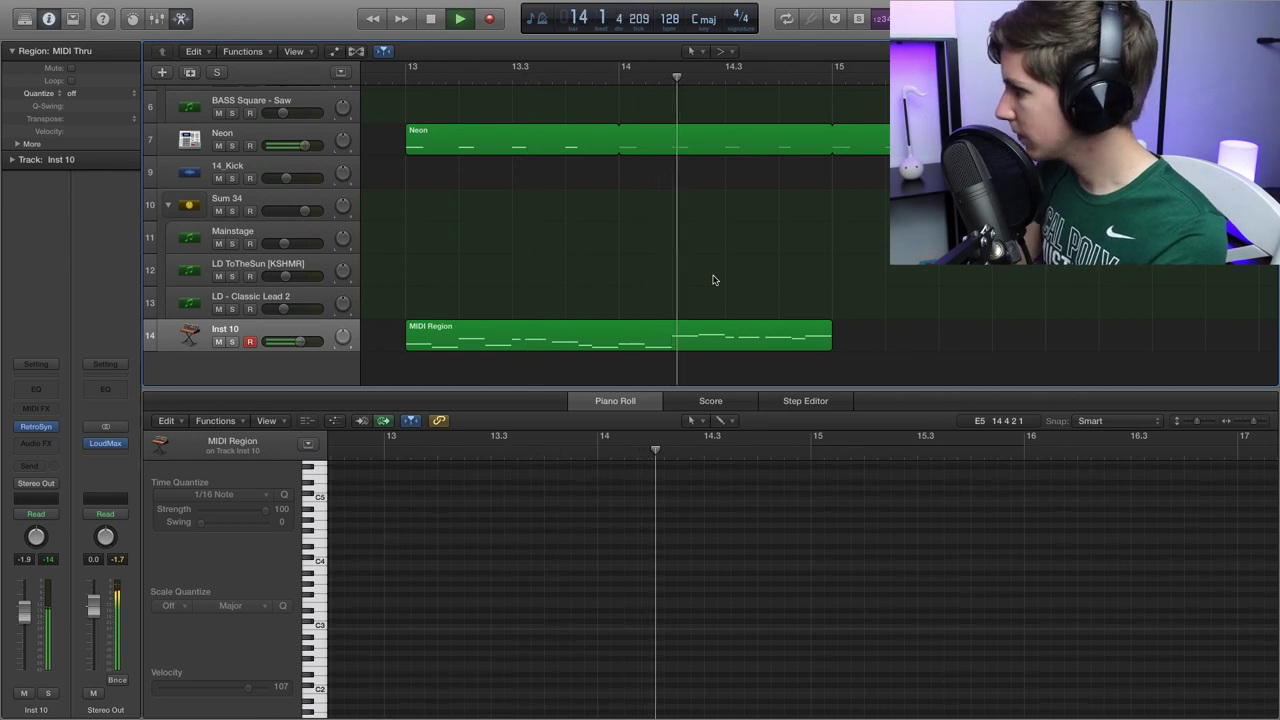
Hide the Piano Roll, stop playback, and shorten the looped Neon region to end at bar 15.
{"action": "key", "text": "super+Left"}
{"action": "key", "text": "p"}
{"action": "key", "text": "space"}
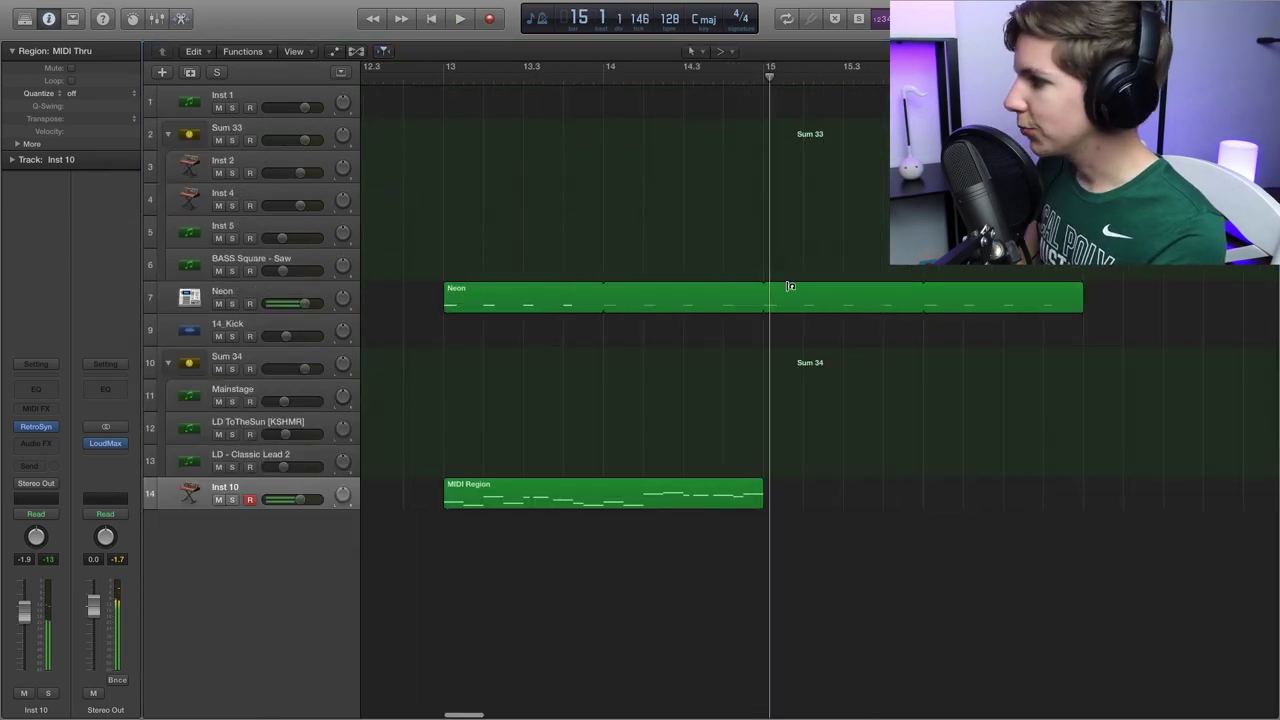
{"action": "left_click_drag", "start_coordinate": [790, 287], "coordinate": [766, 287]}
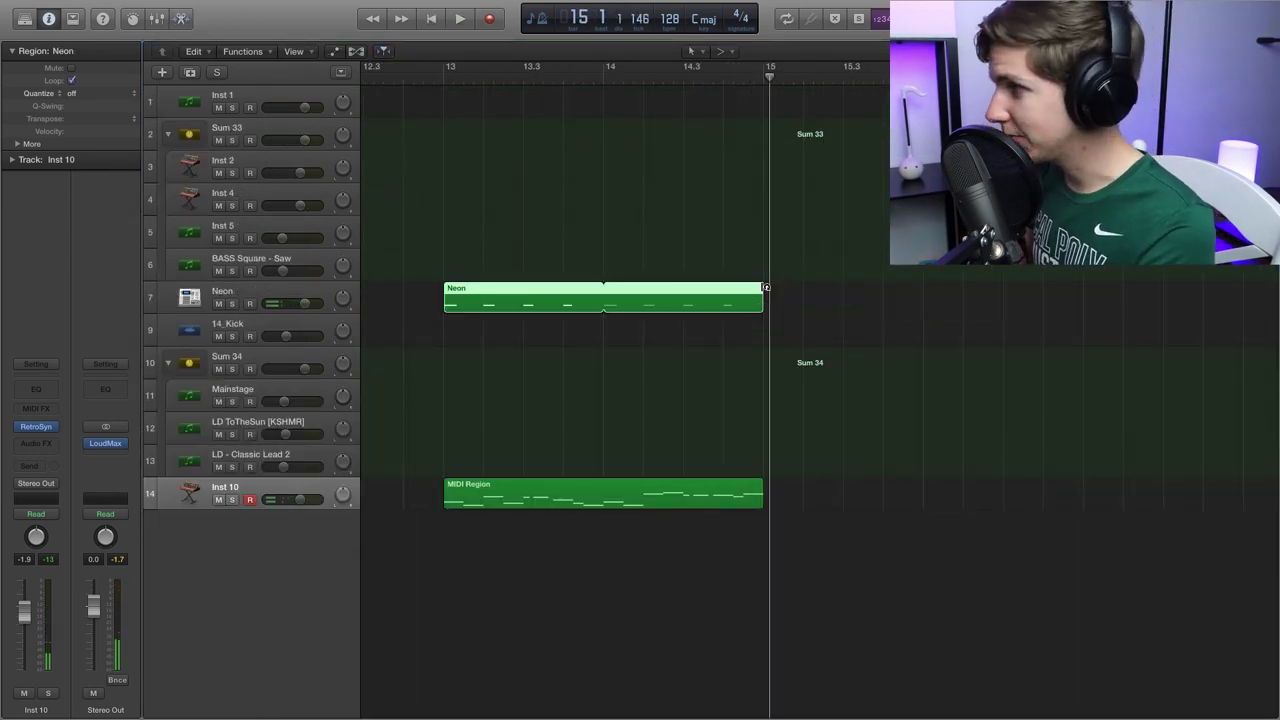
{"action": "key", "text": "super+Left"}
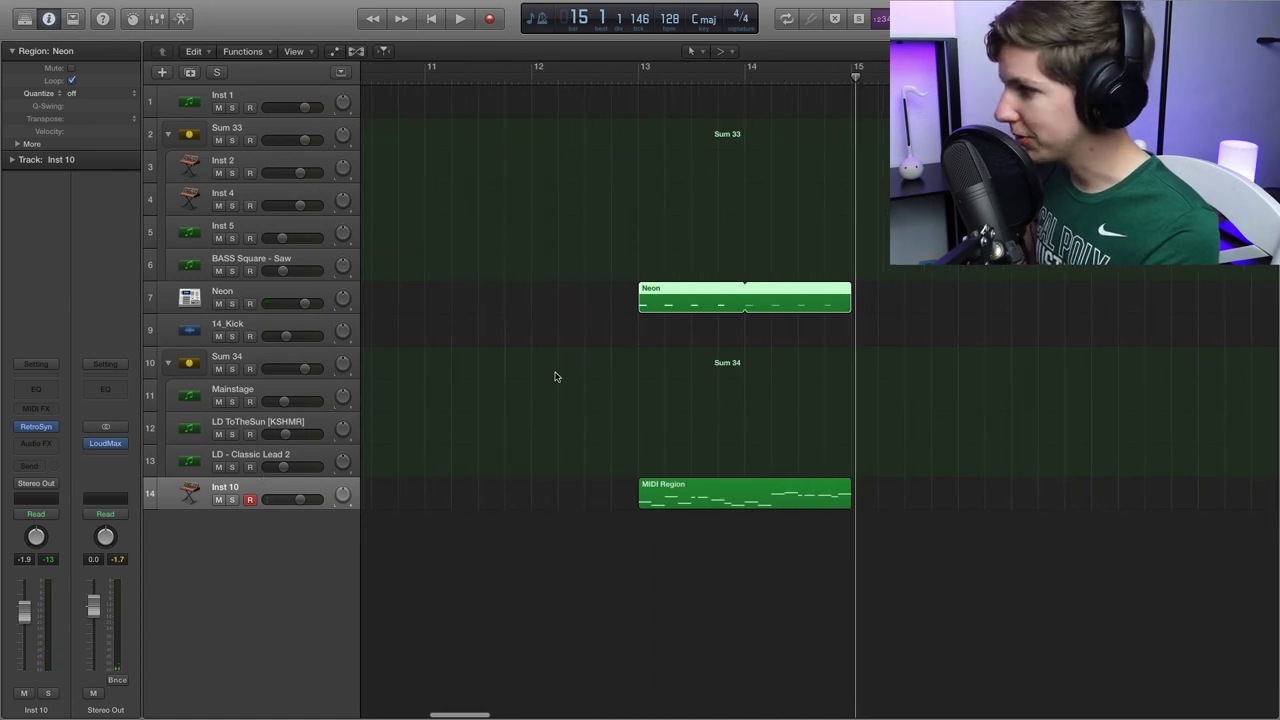
Paste the new melody region at bar 13 on the LD ToTheSun [KSHMR] and LD - Classic Lead 2 tracks.
{"action": "left_click", "coordinate": [563, 363]}
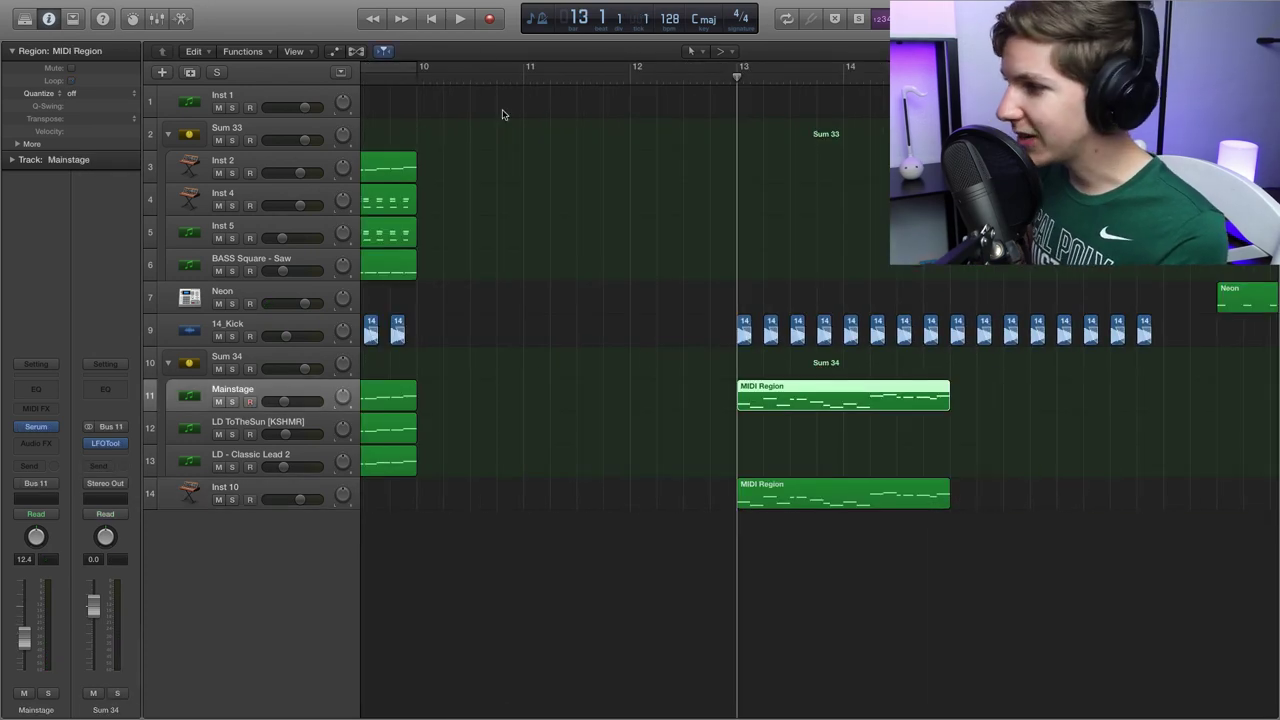
{"action": "left_click", "coordinate": [226, 421]}
{"action": "key", "text": "super+v"}
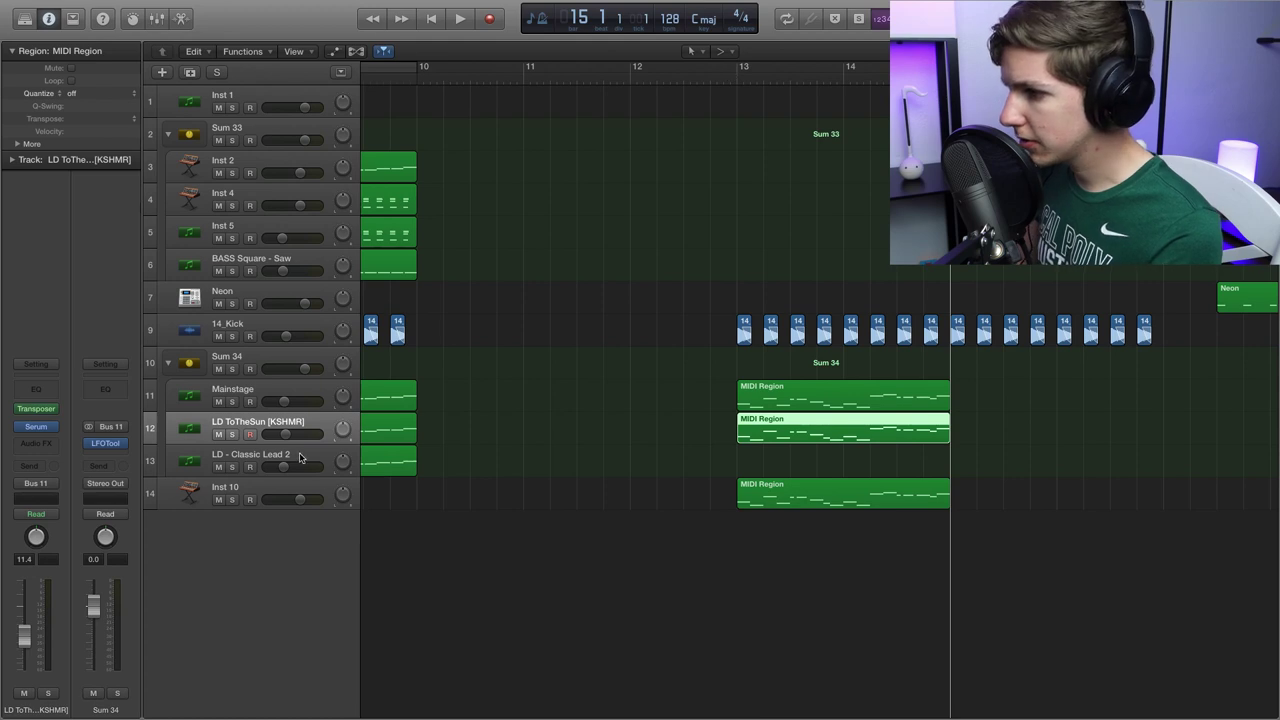
{"action": "left_click", "coordinate": [290, 459]}
{"action": "left_click", "coordinate": [736, 76]}
{"action": "key", "text": "super+v"}
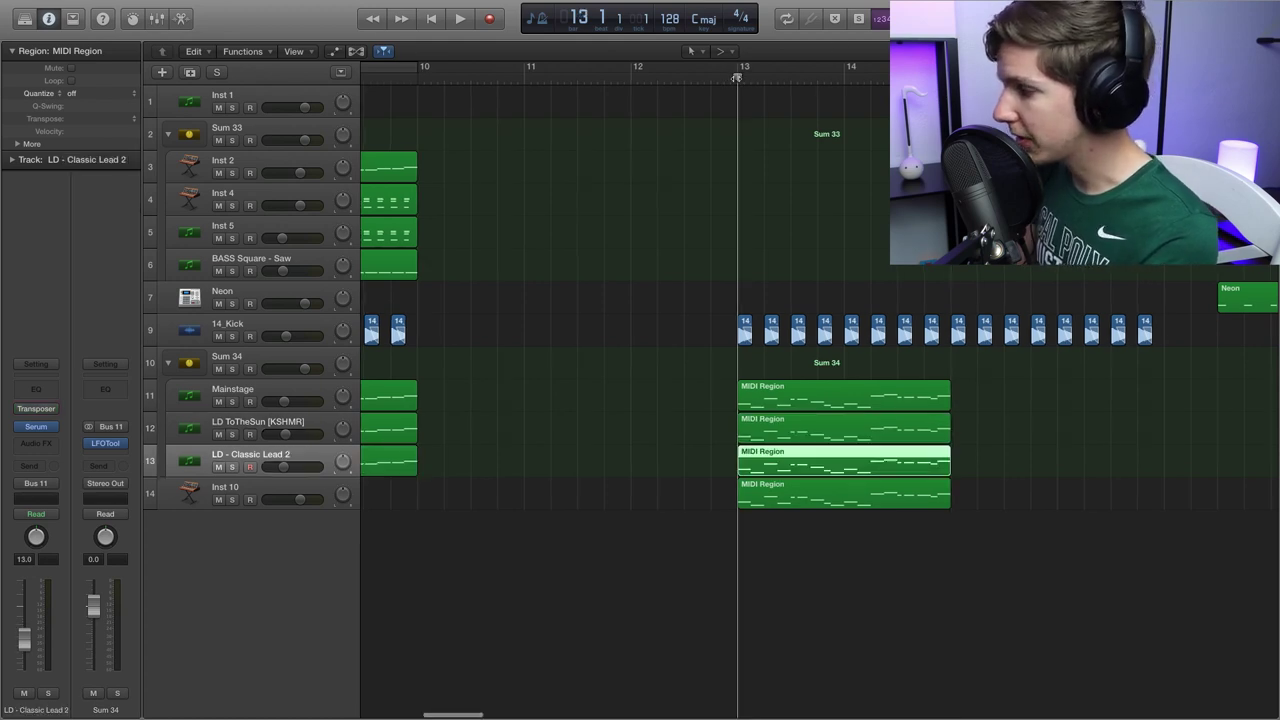
Set the Sum 34 lead stack's volume to +0.9 dB while the new section plays.
{"action": "key", "text": "super+Right"}
{"action": "scroll", "coordinate": [710, 90], "scroll_direction": "right", "scroll_amount": 2}
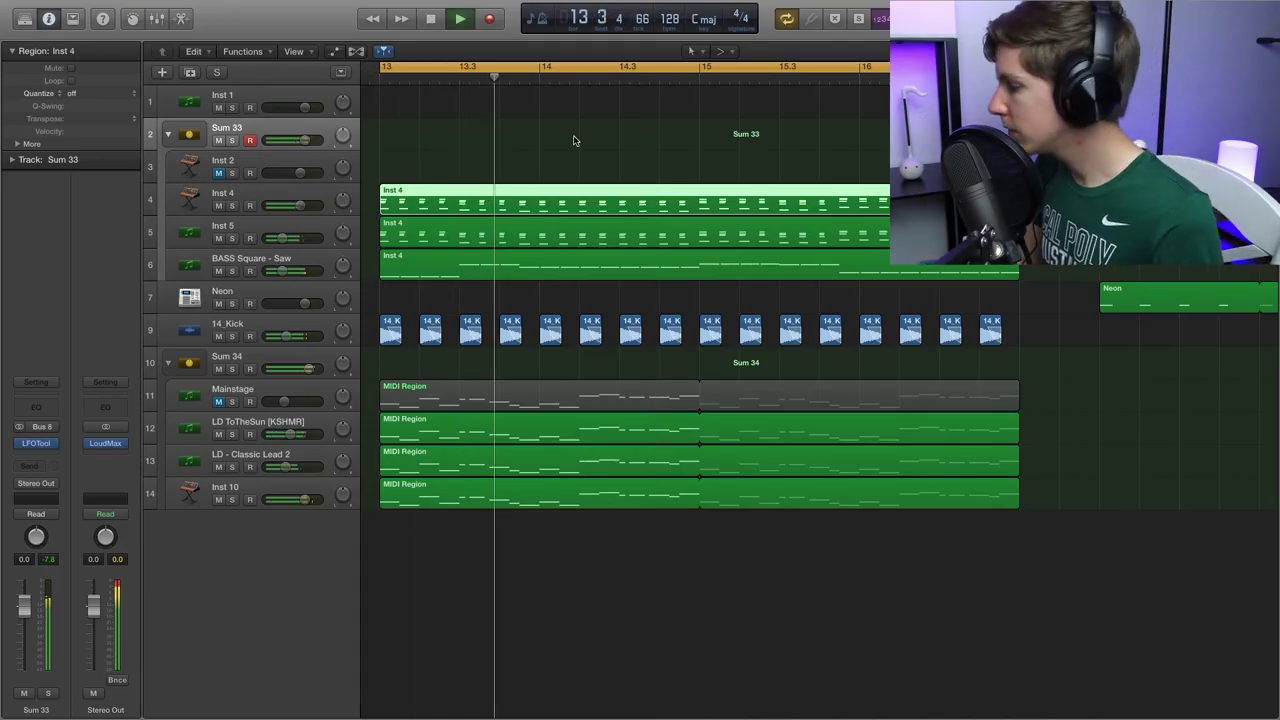
{"action": "left_click", "coordinate": [573, 140]}
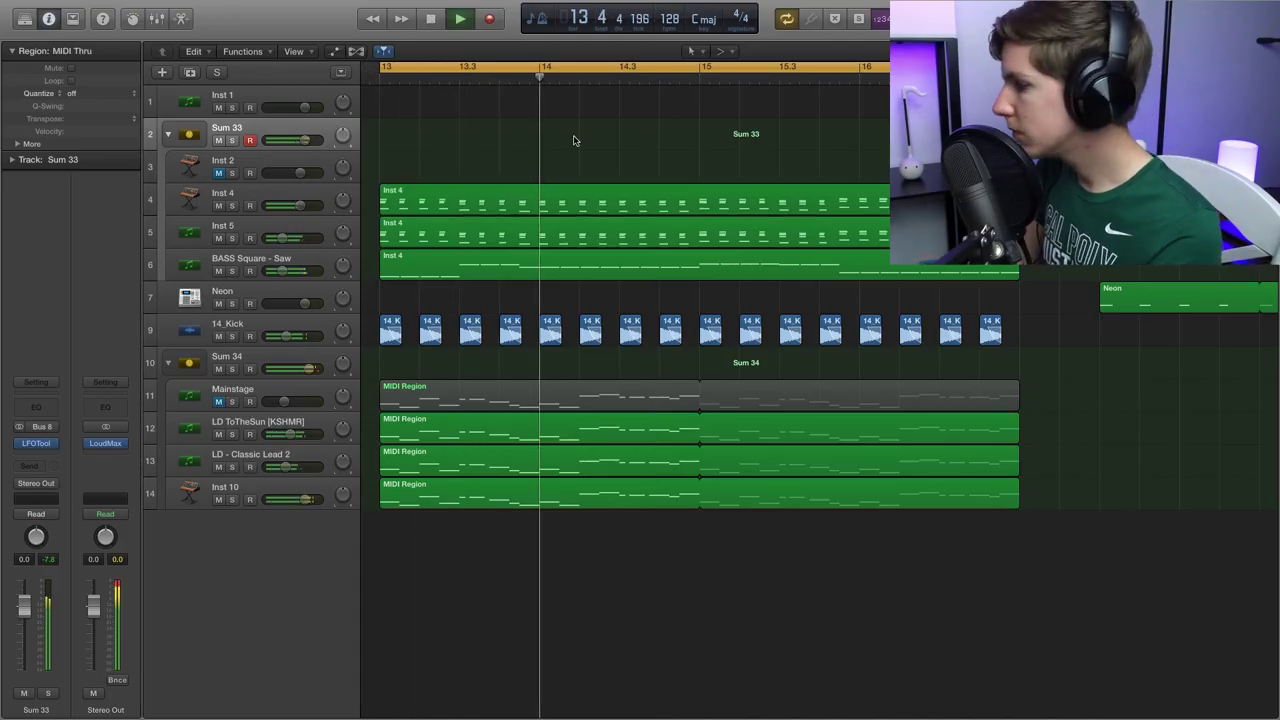
{"action": "left_click", "coordinate": [308, 370]}
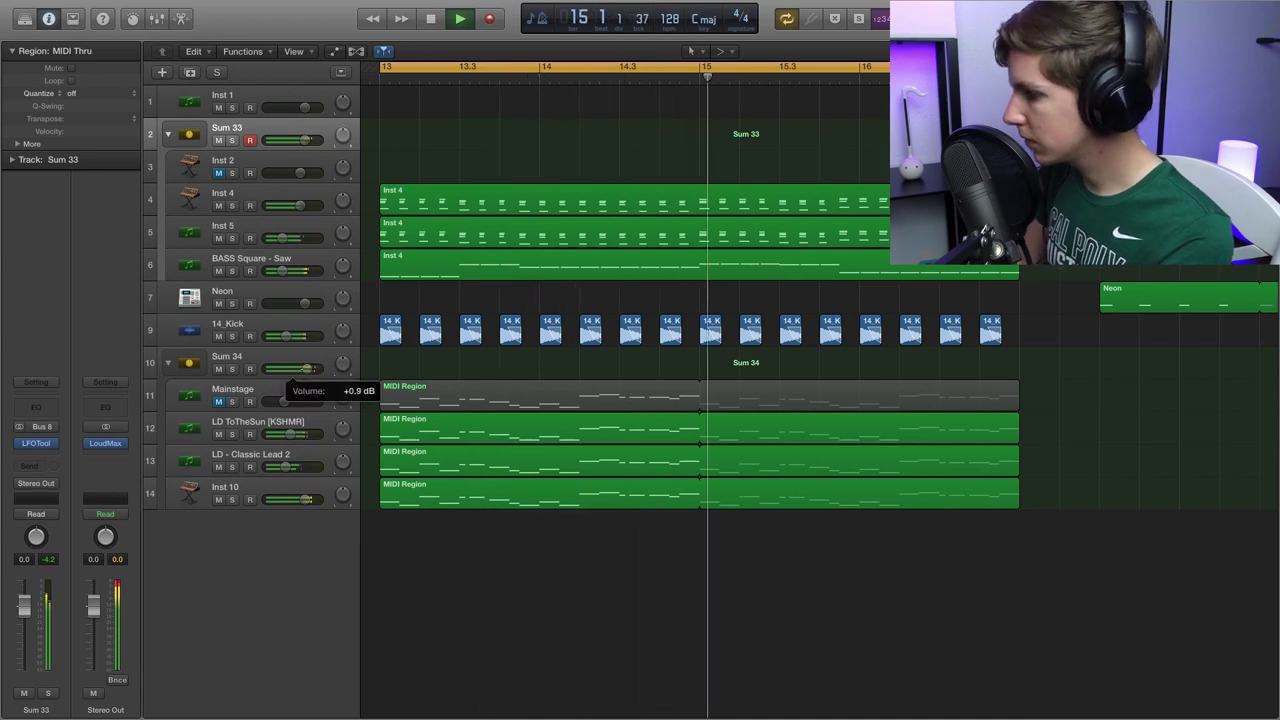